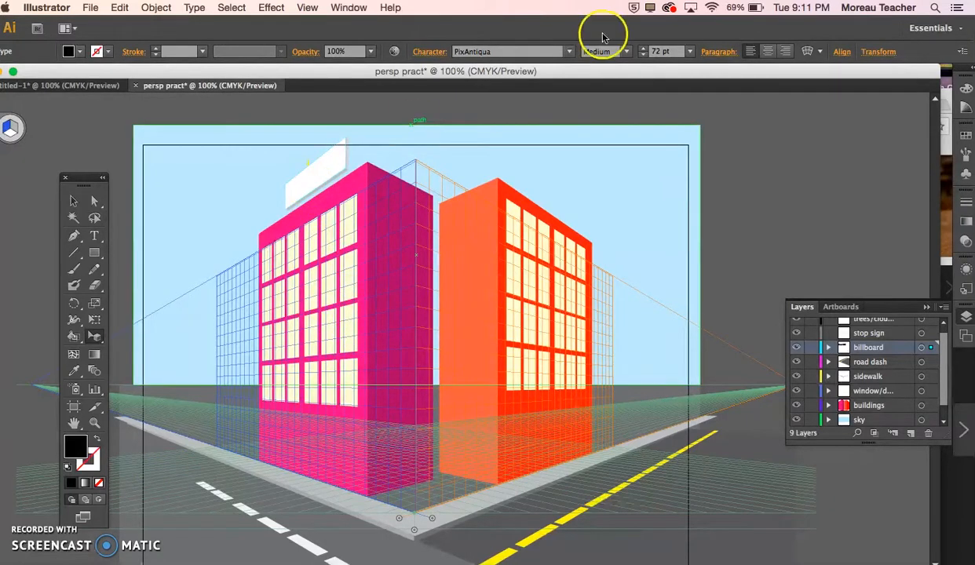
Step: Open the Symbols panel
left_click(348, 7)
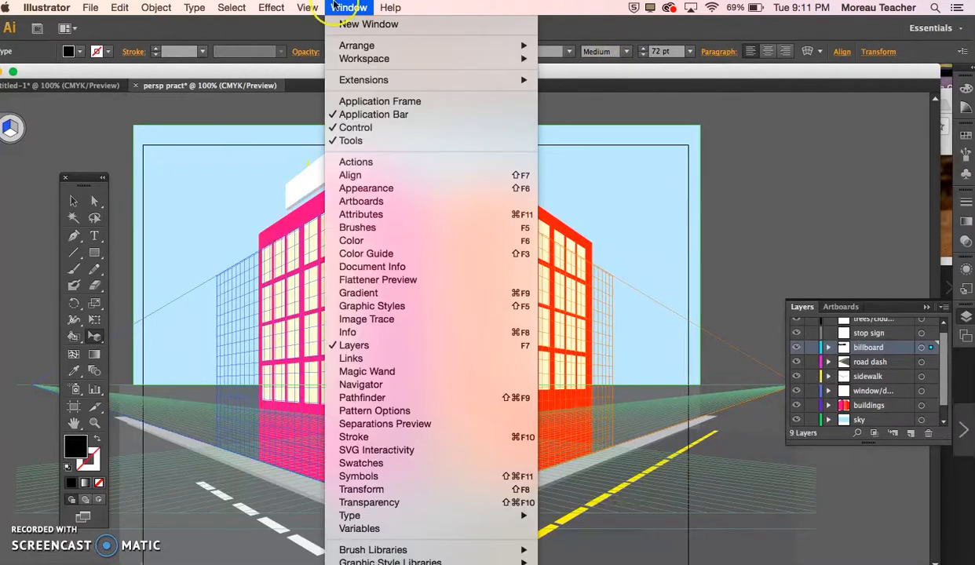
left_click(354, 477)
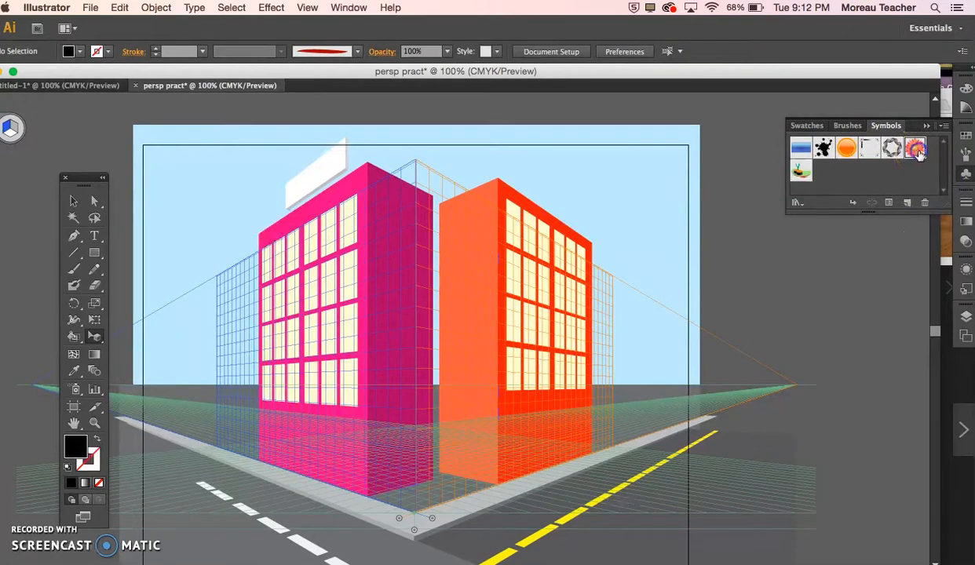
Step: Try a Gerbera symbol in perspective on the white billboard above the pink building, and delete it
left_click_drag(884, 186, 825, 240)
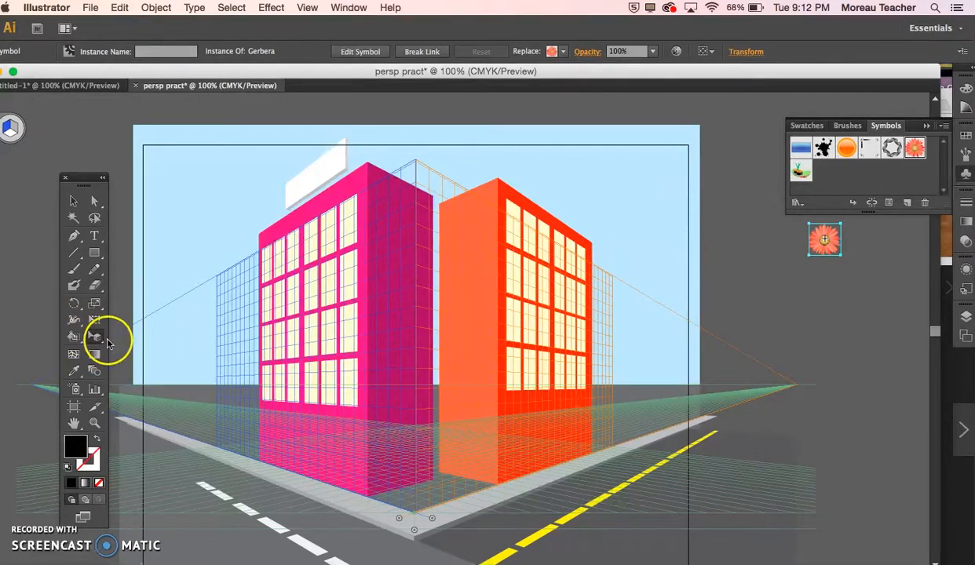
left_click_drag(826, 239, 293, 190)
left_click(244, 191)
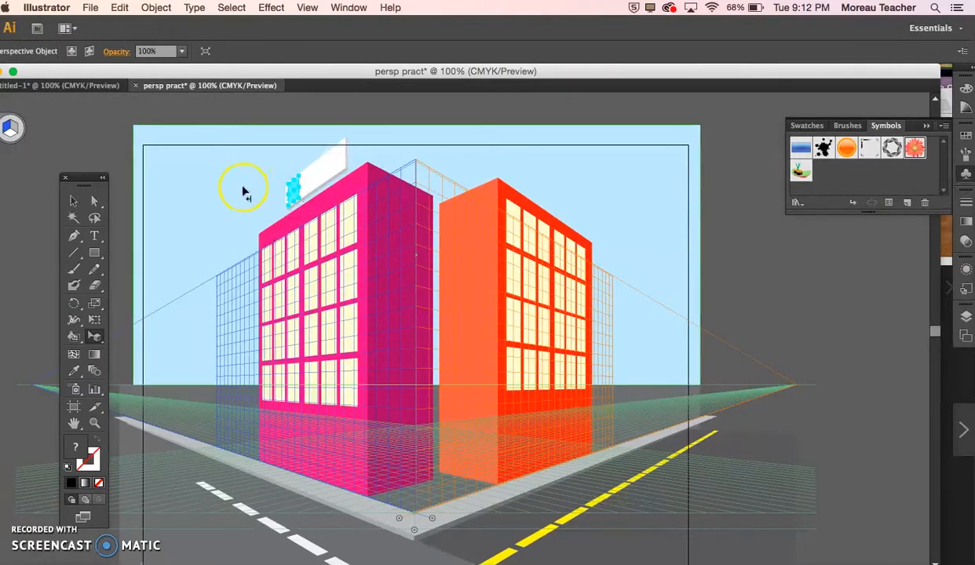
left_click(294, 192)
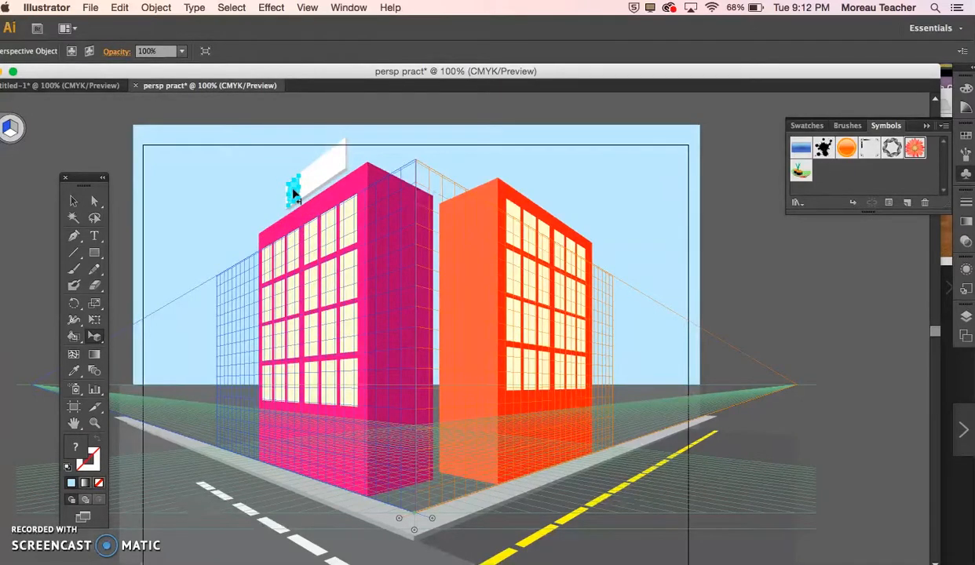
key("Delete")
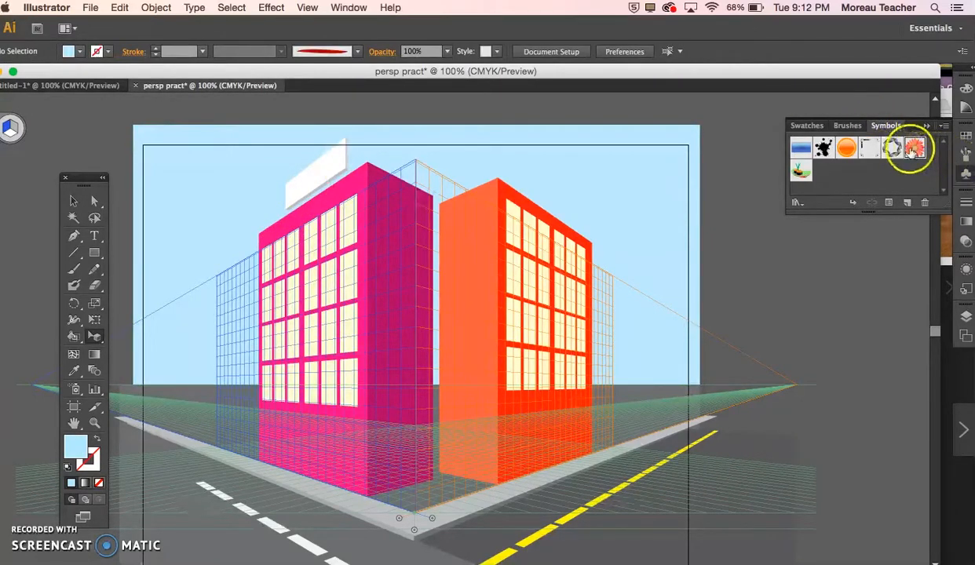
Step: Open the Nature symbol library and place a Foliage 2 symbol on the pasteboard beside the artboard
left_click(798, 202)
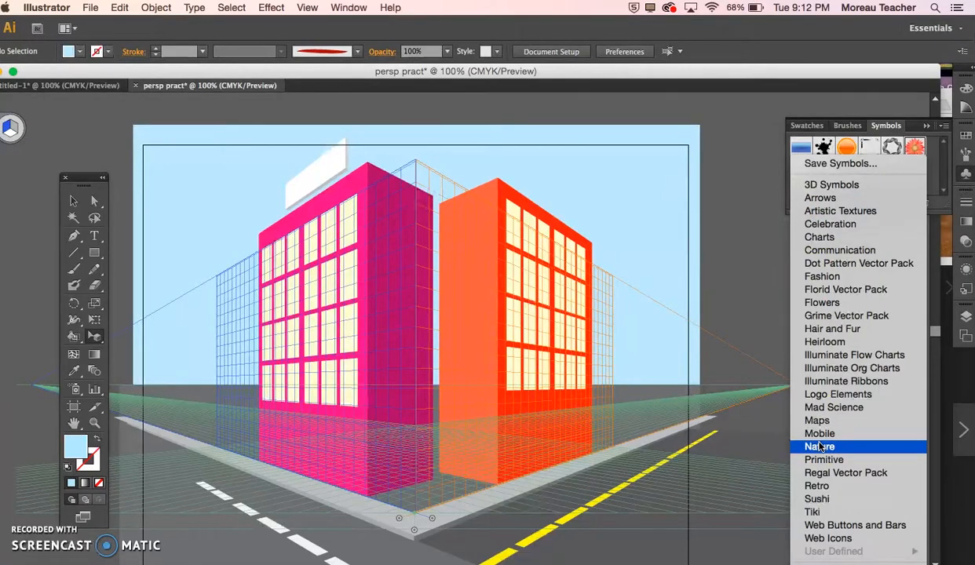
left_click(777, 244)
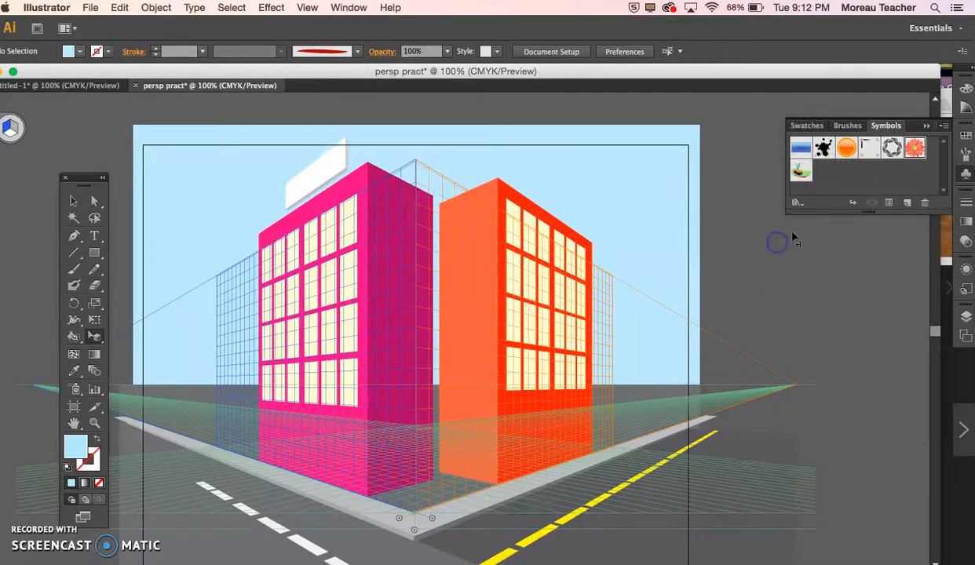
left_click(798, 200)
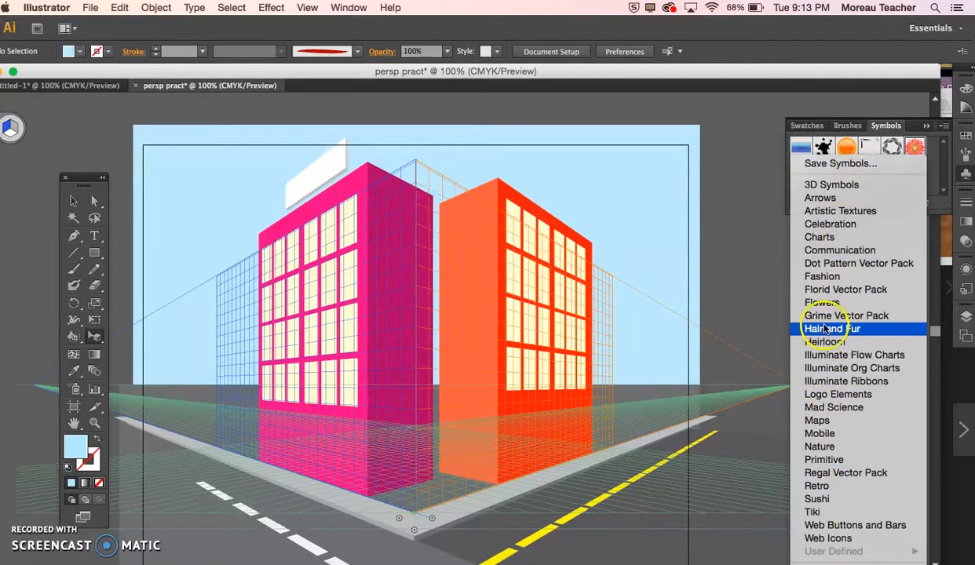
left_click(815, 449)
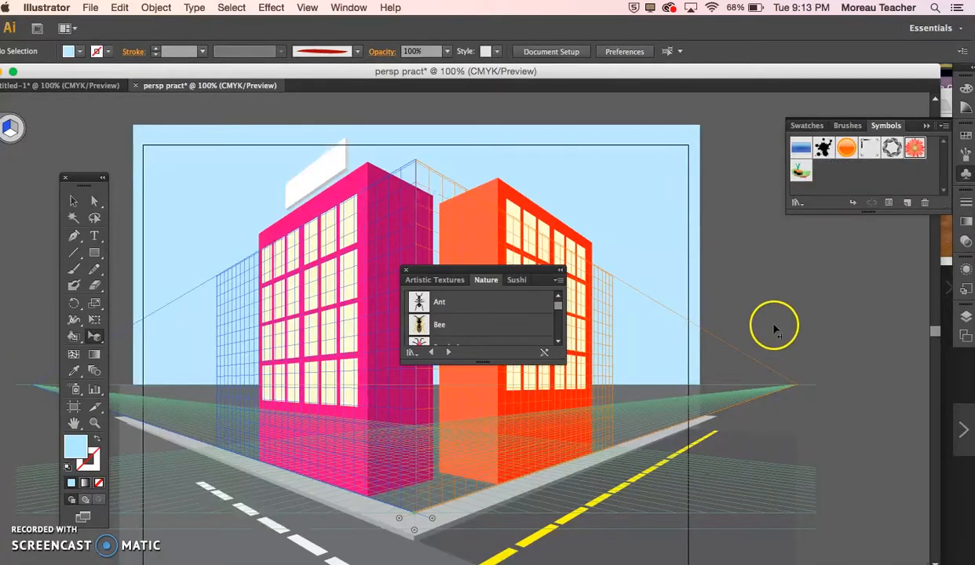
scroll(469, 319, "down", 3)
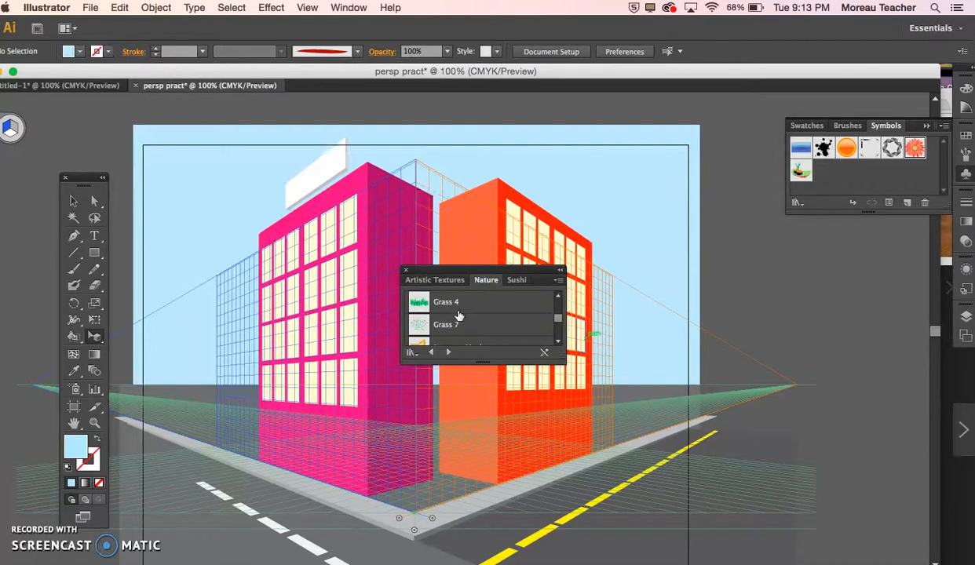
scroll(460, 316, "up", 2)
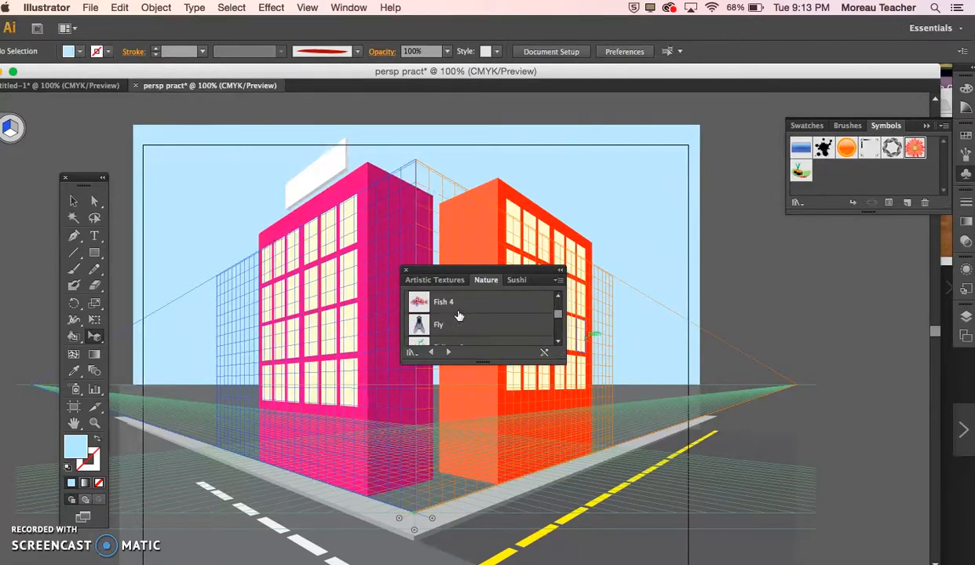
left_click_drag(454, 313, 751, 265)
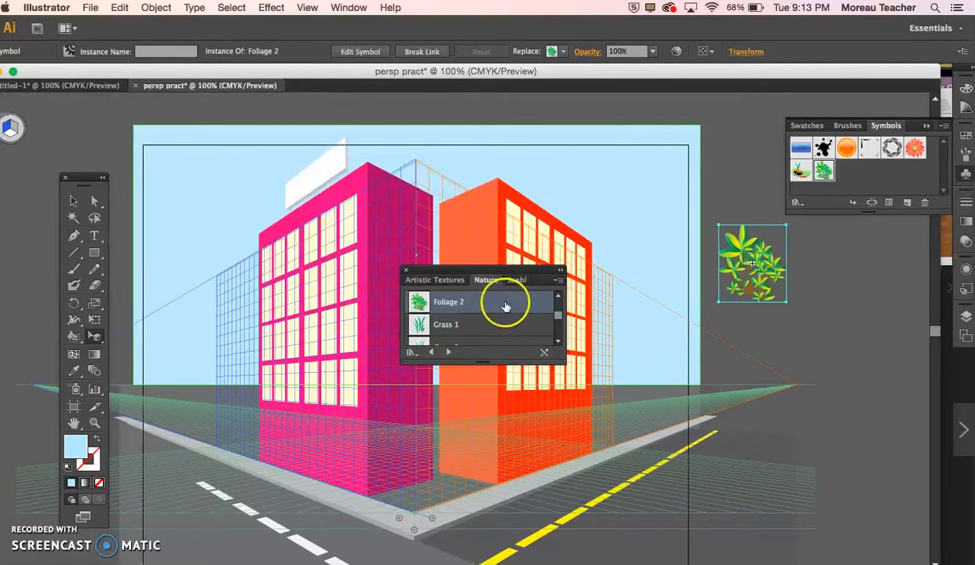
Step: Place a Trees 1 and a Trees 2 symbol from the Nature library on the pasteboard beside the foliage
scroll(458, 317, "up", 1)
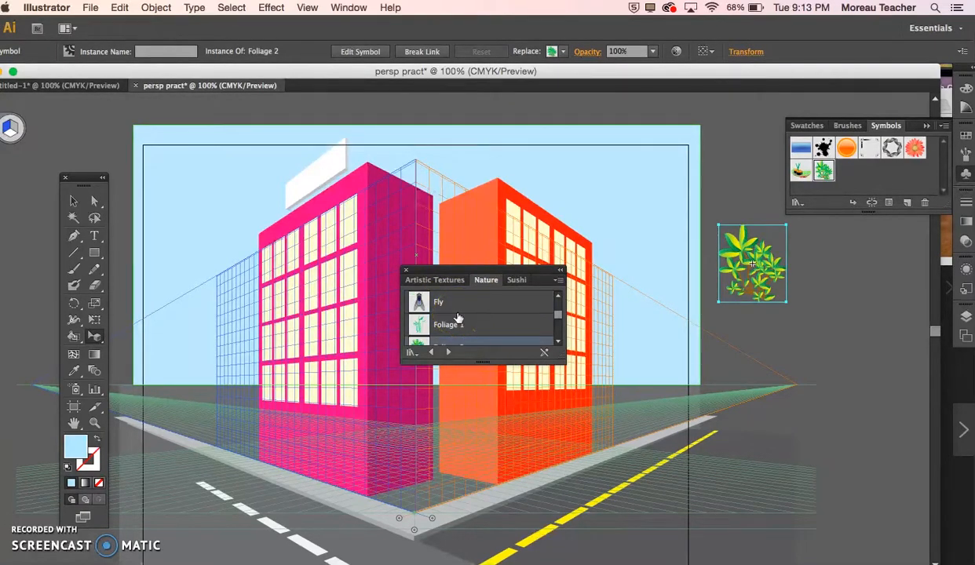
scroll(458, 317, "down", 2)
scroll(458, 317, "down", 4)
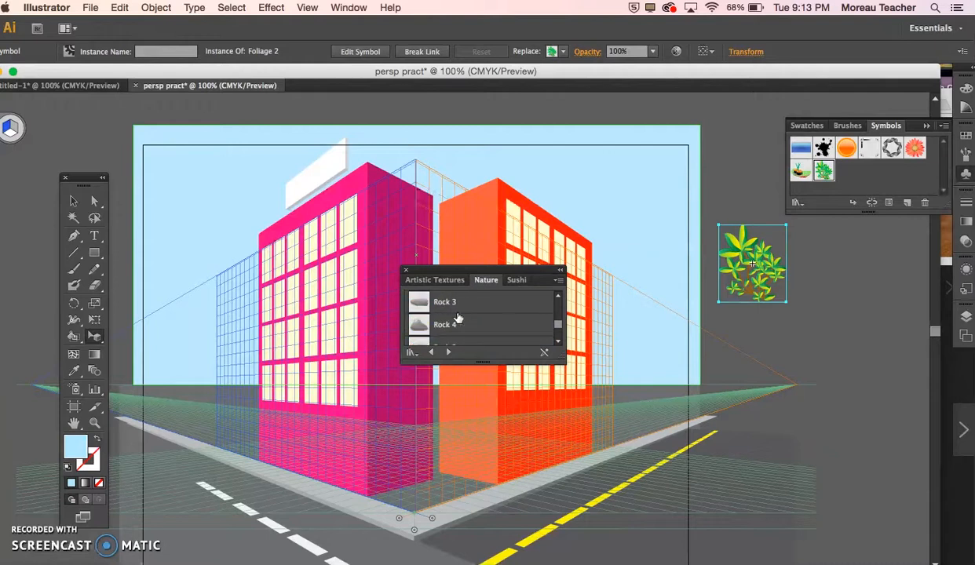
scroll(459, 317, "down", 3)
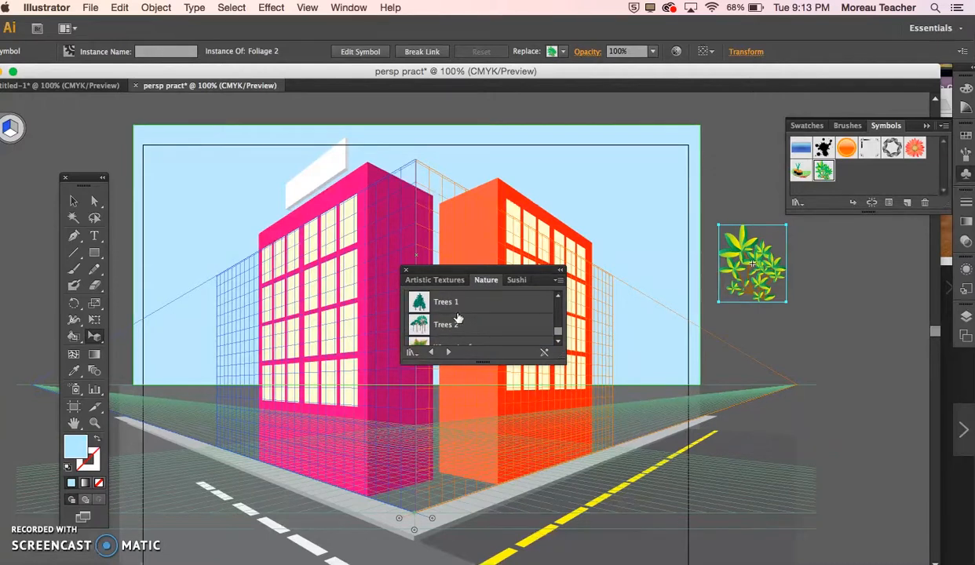
left_click(444, 304)
left_click_drag(813, 357, 816, 357)
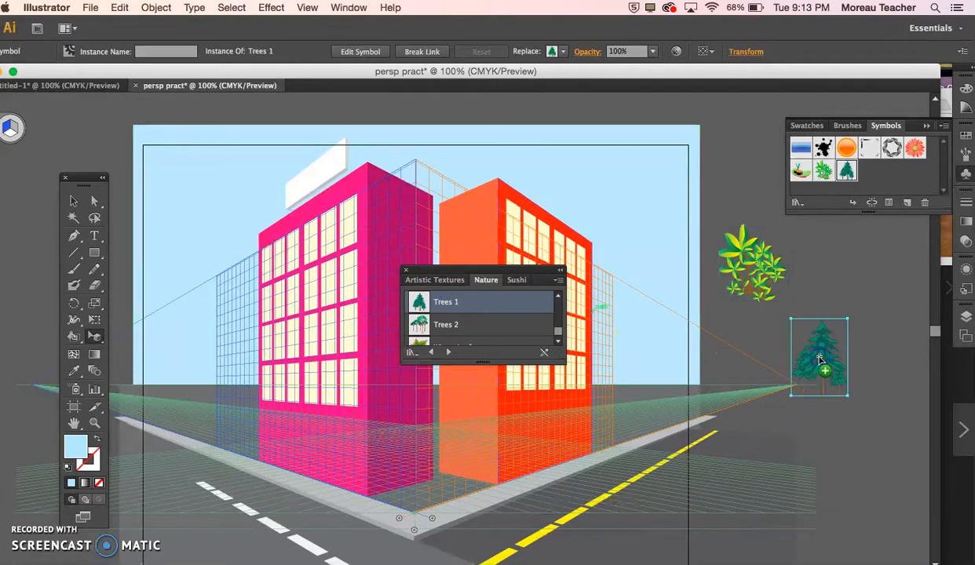
left_click(448, 324)
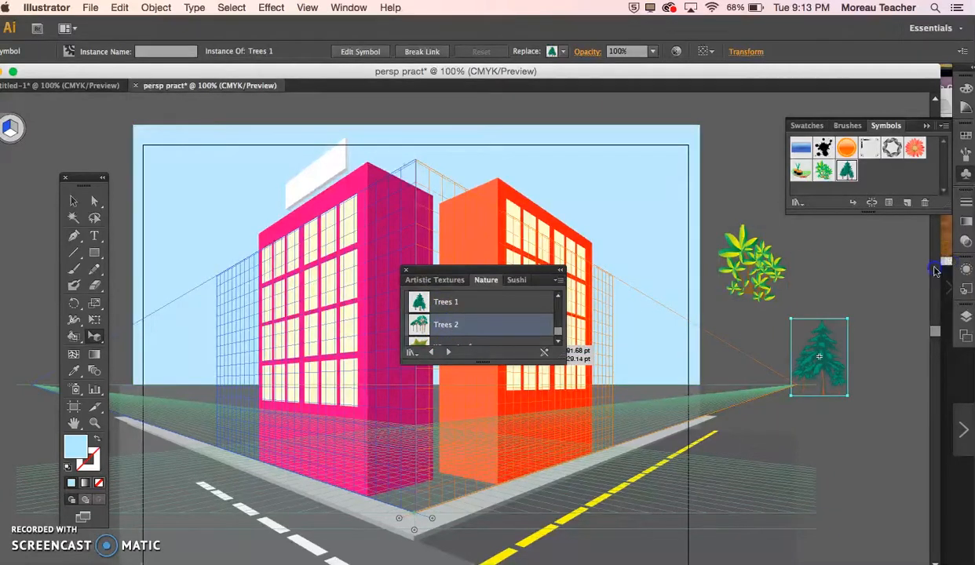
left_click_drag(813, 300, 812, 292)
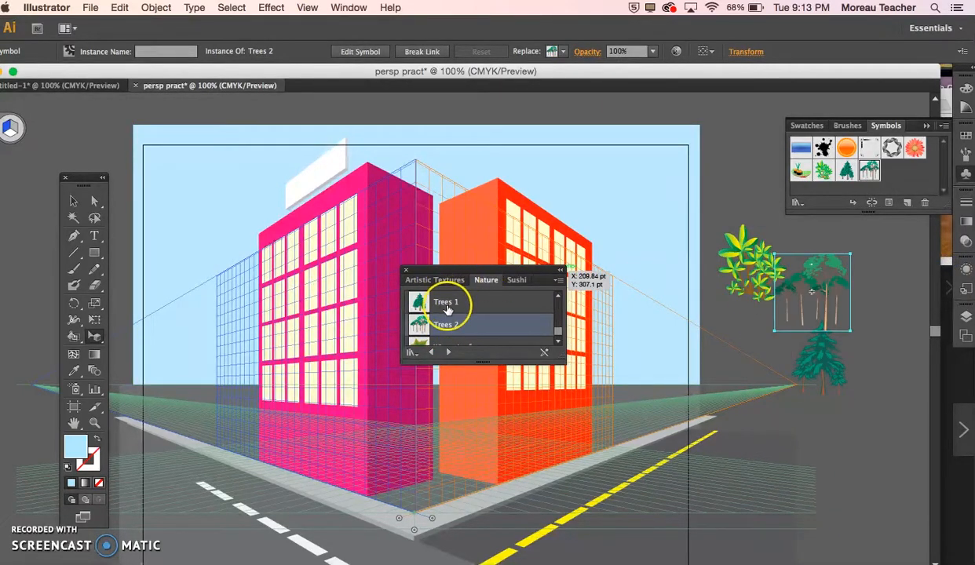
Step: Place Cloud 2 and Cloud 3 symbols from the Nature library beside the artboard, and close the library
scroll(447, 310, "up", 3)
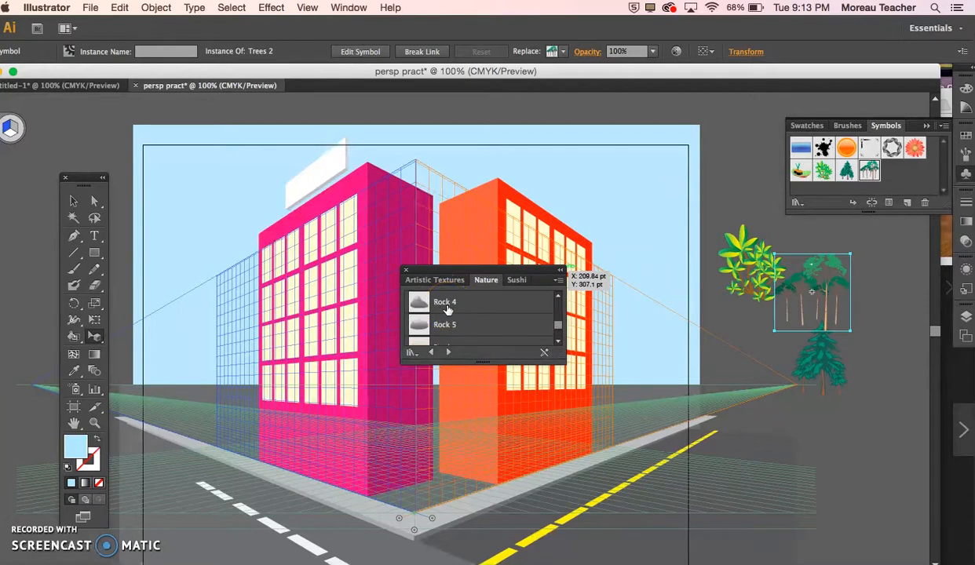
scroll(448, 310, "up", 5)
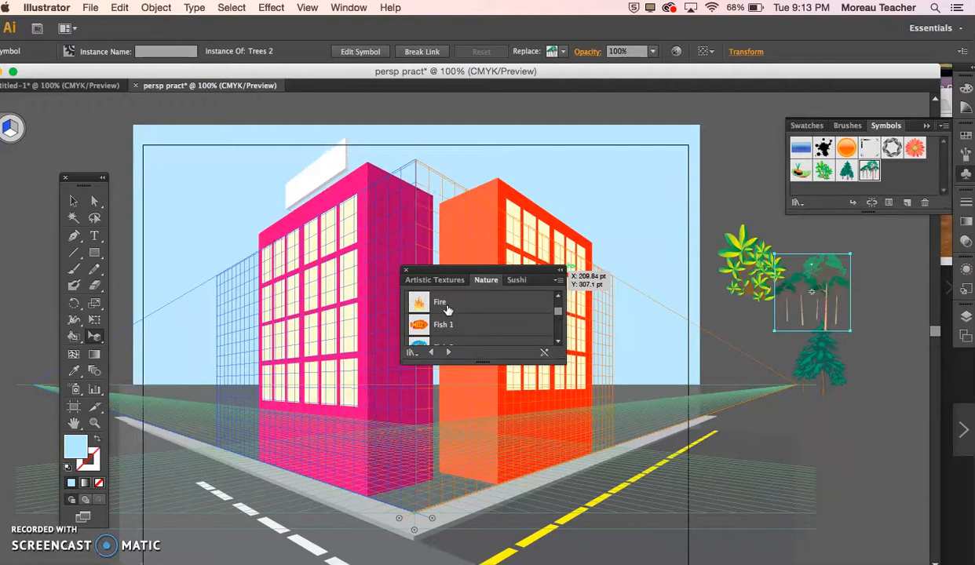
left_click_drag(447, 311, 724, 212)
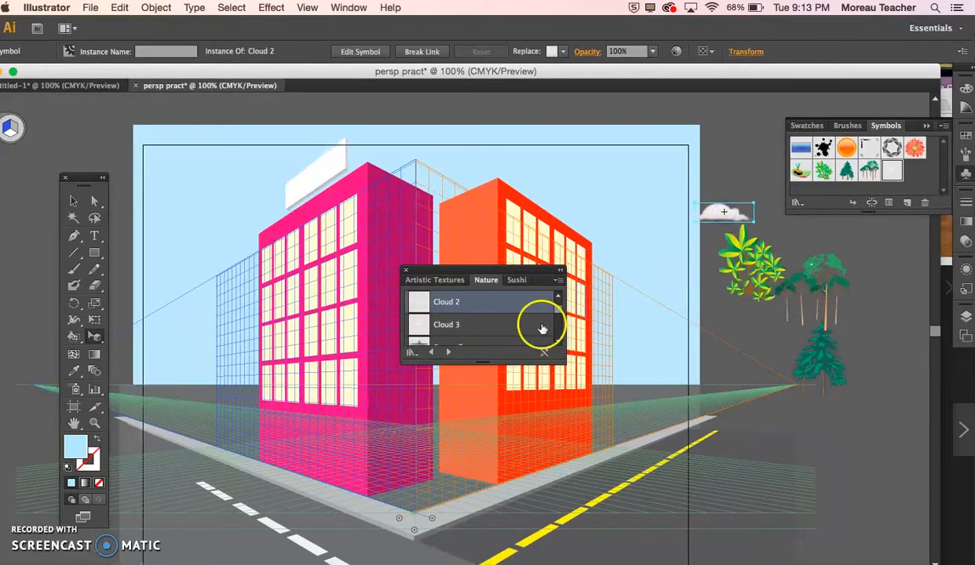
left_click_drag(440, 325, 780, 340)
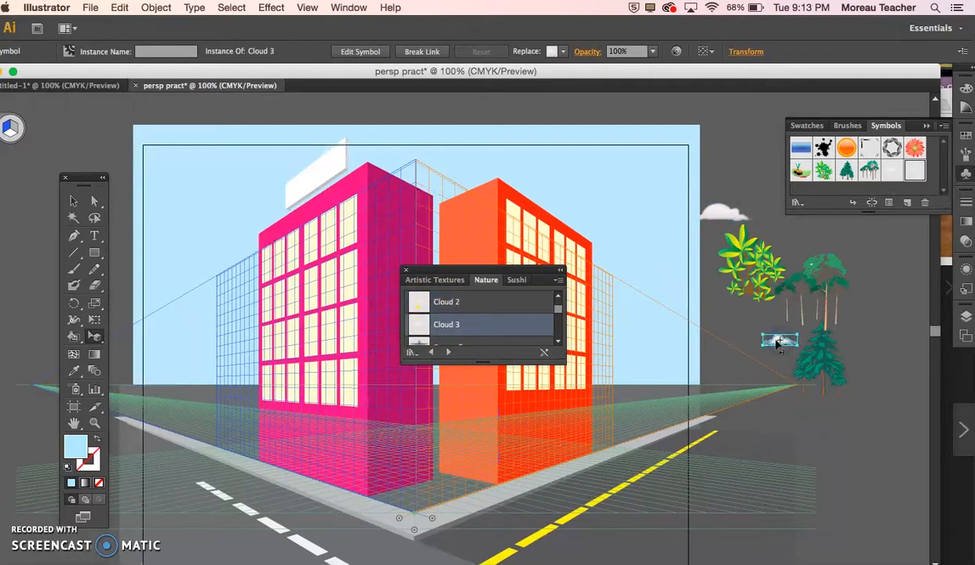
left_click(406, 273)
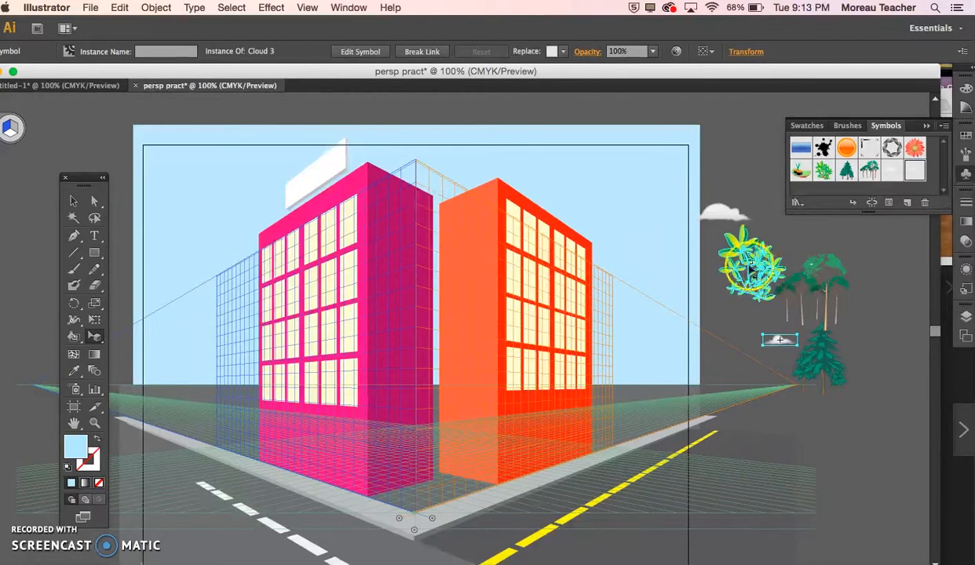
Step: Select the Trees 2 symbol and make the trees/clouds layer active, and collapse the layer list
left_click(965, 317)
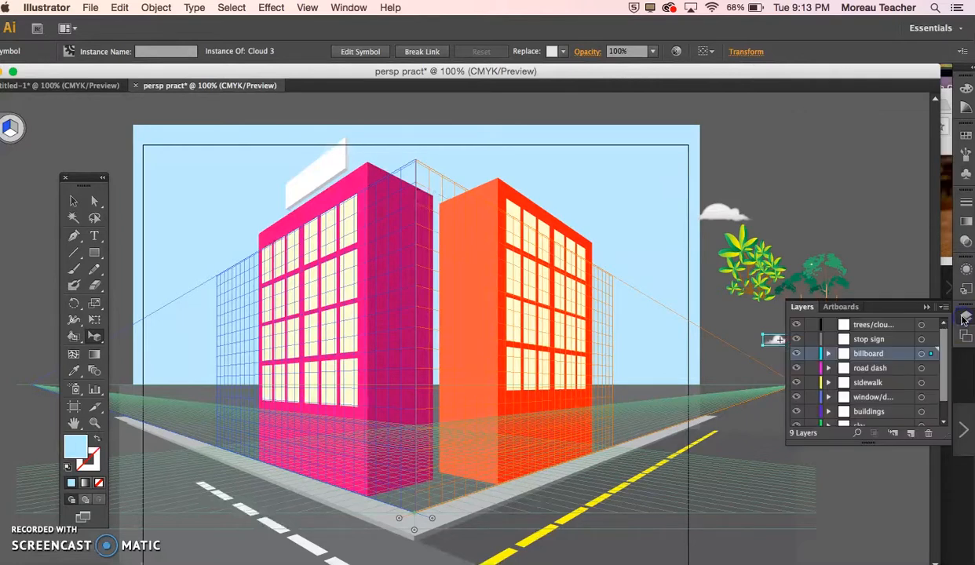
left_click(821, 270)
left_click_drag(821, 270, 861, 331)
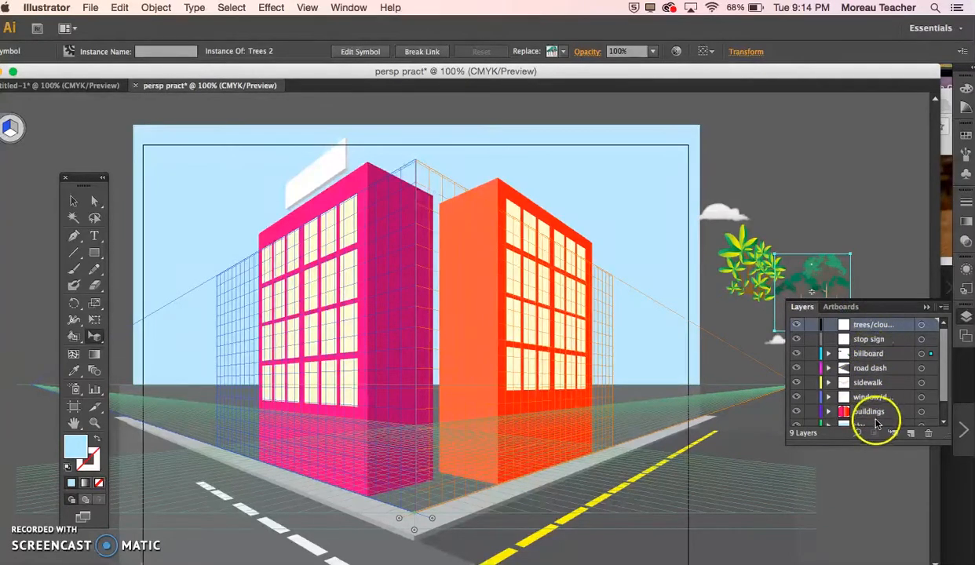
left_click(928, 306)
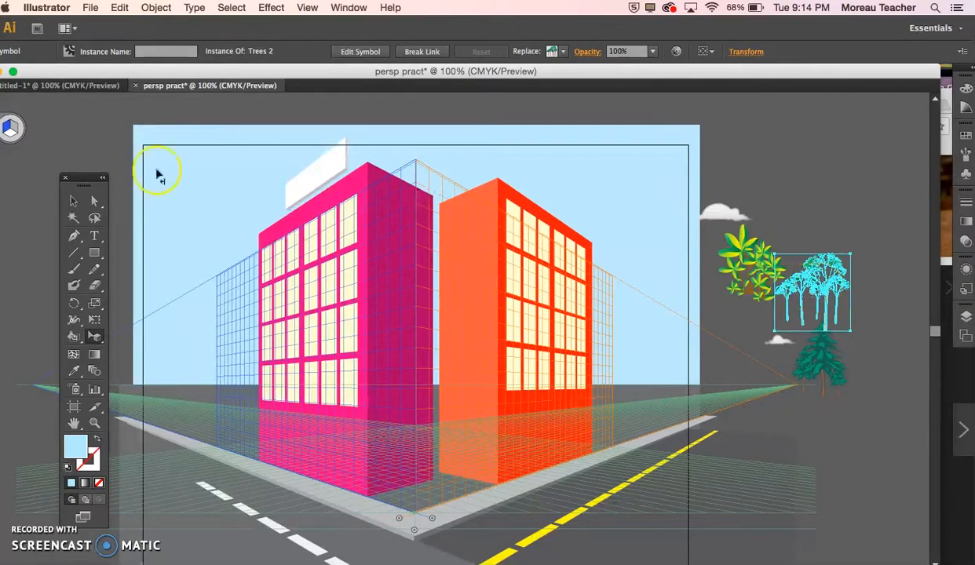
Step: Duplicate the Trees 2 symbol with the Selection tool, placing the copy beside the orange building's outer edge
left_click(73, 201)
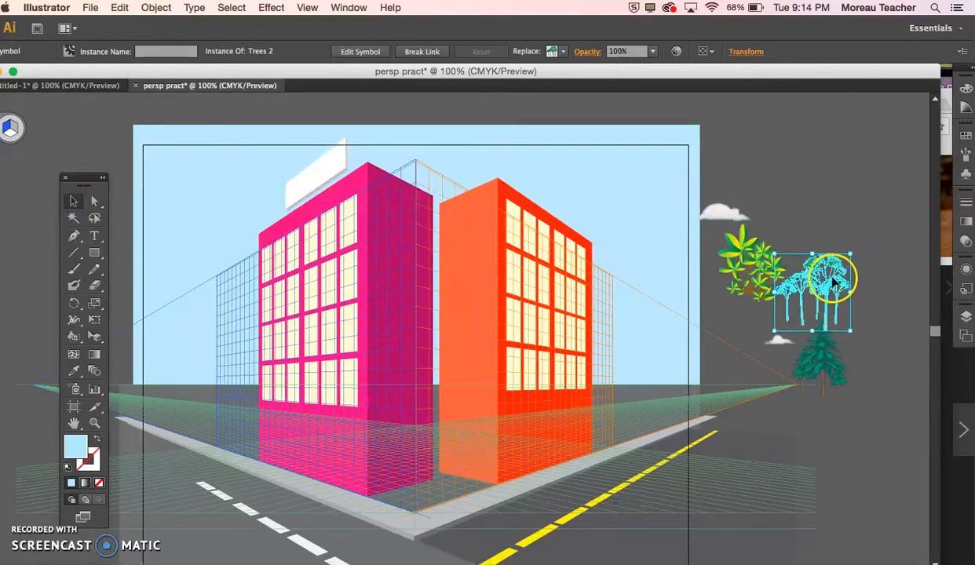
left_click_drag(819, 254, 657, 355)
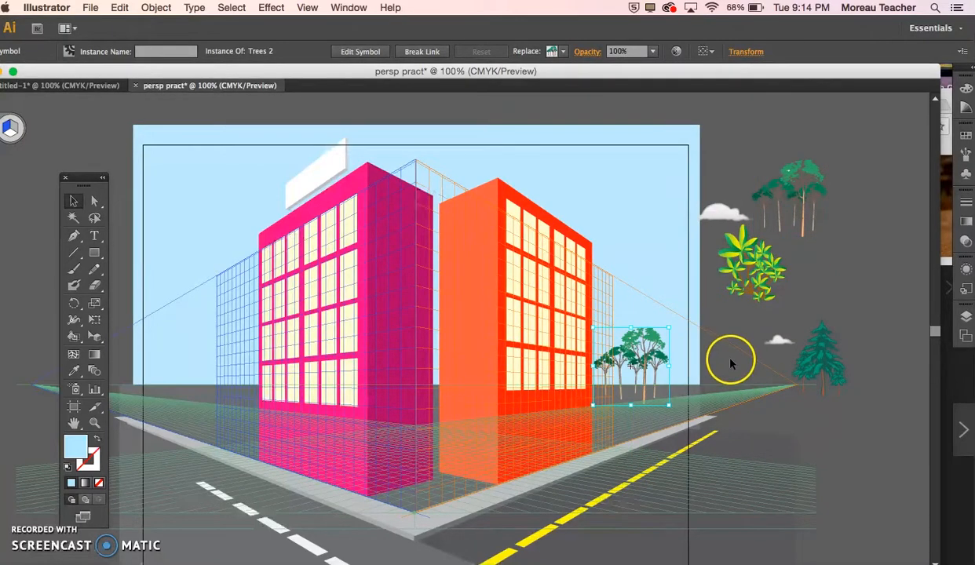
left_click(706, 346)
Step: Duplicate the trees beside the orange building farther along the horizon, and scale that copy down to suggest distance
left_click(629, 355)
left_click_drag(628, 355, 705, 383)
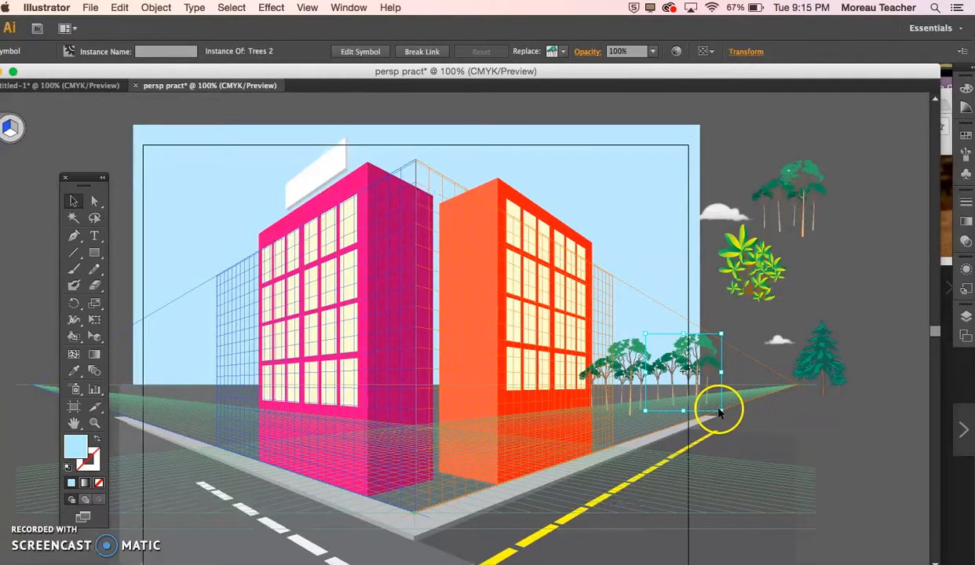
left_click_drag(722, 411, 684, 382)
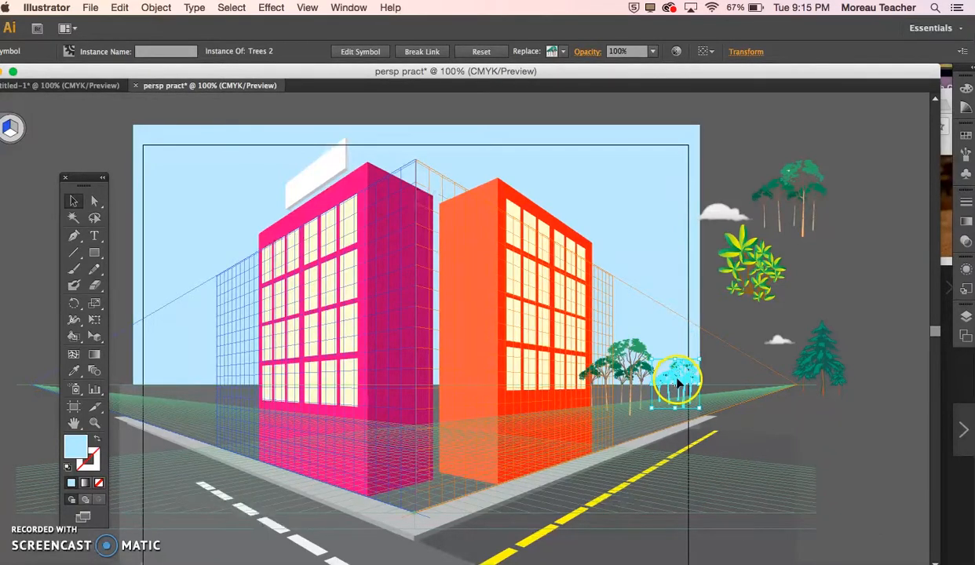
left_click(615, 355)
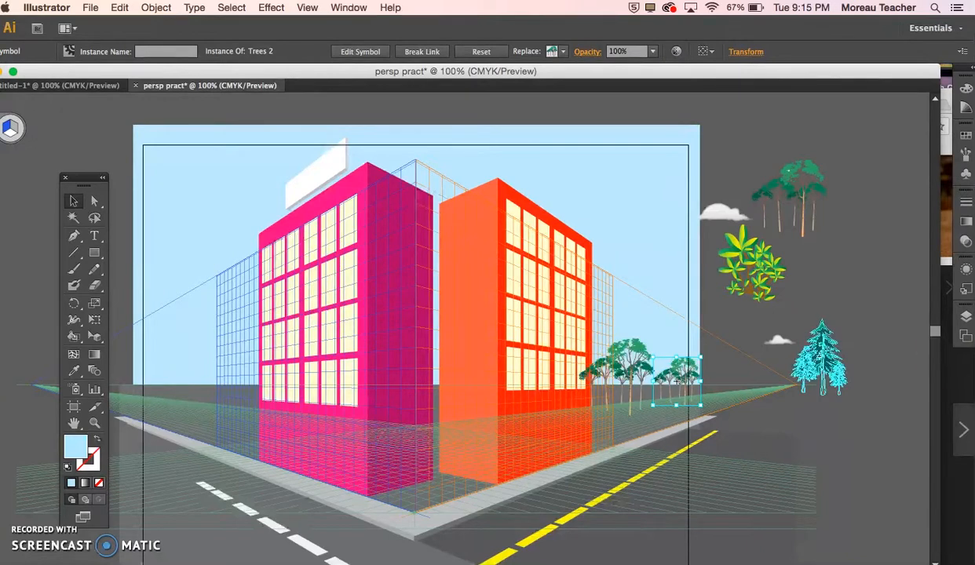
Step: Move the billboard layer directly beneath the buildings layer, and clear the selection
left_click(966, 316)
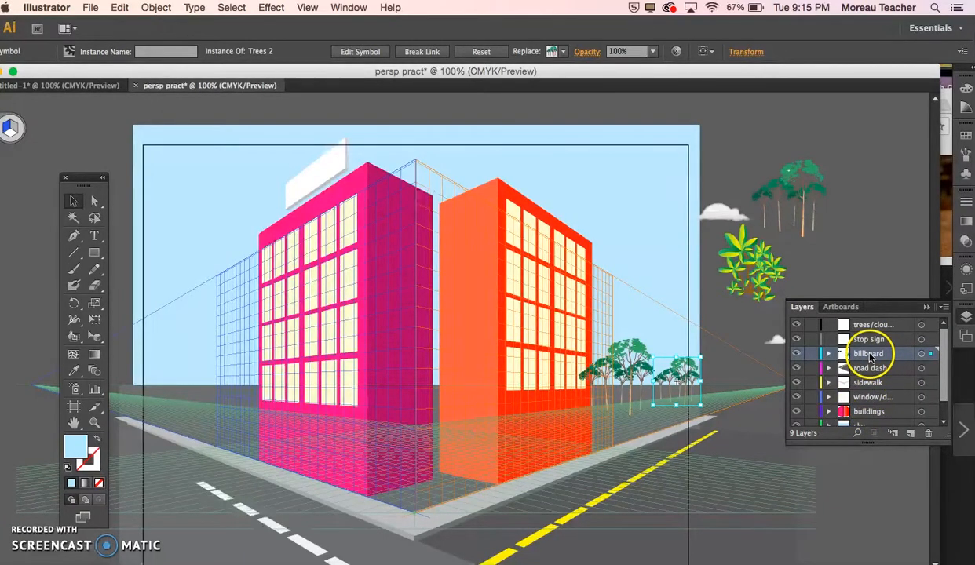
left_click_drag(870, 357, 878, 419)
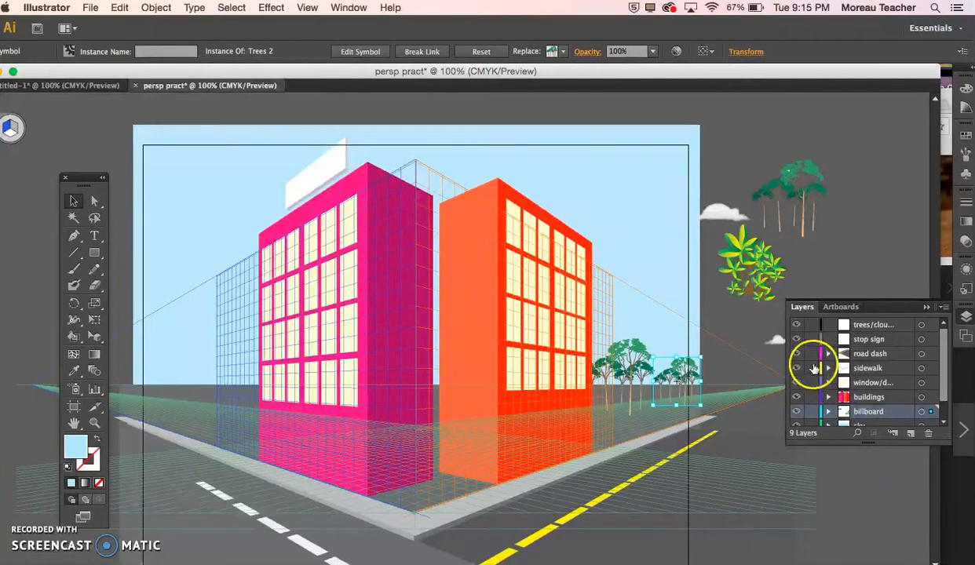
left_click(837, 276)
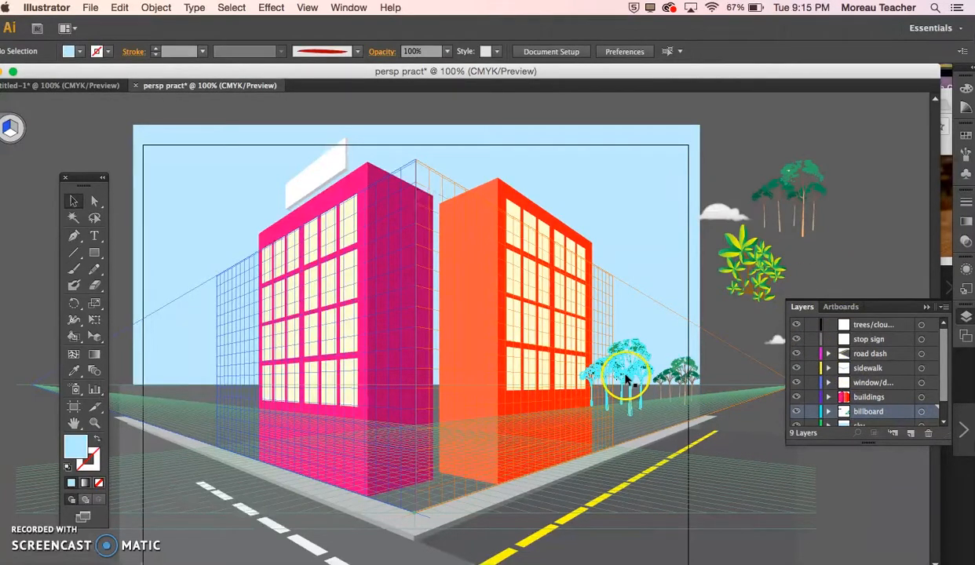
Step: Move Cloud 2 symbols into the sky beside the orange building, and set the larger cloud's opacity to 40%
left_click(734, 213)
mouse_move(733, 213)
left_mouse_down()
mouse_move(616, 211)
mouse_move(592, 169)
mouse_move(653, 203)
mouse_move(579, 228)
mouse_move(621, 193)
left_mouse_up()
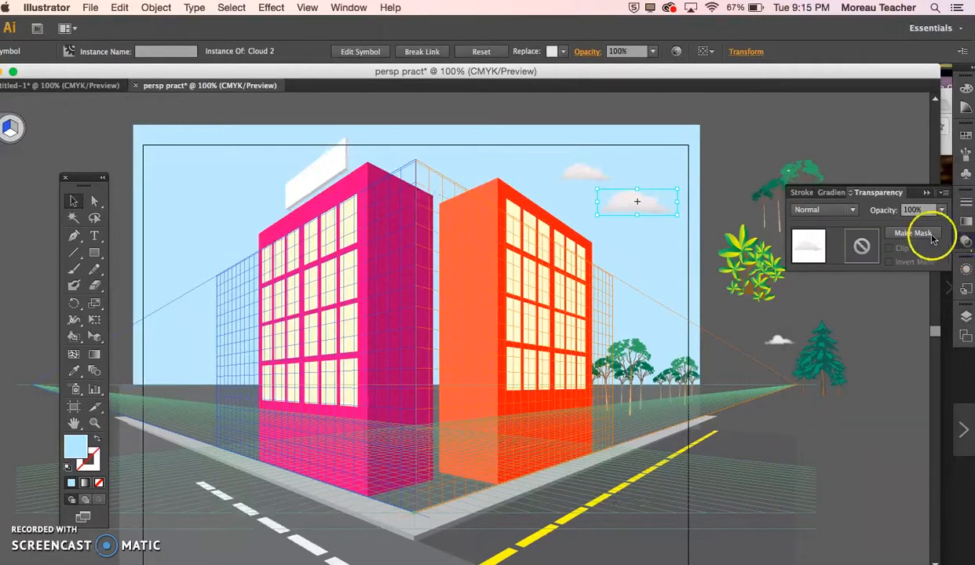
left_click(939, 210)
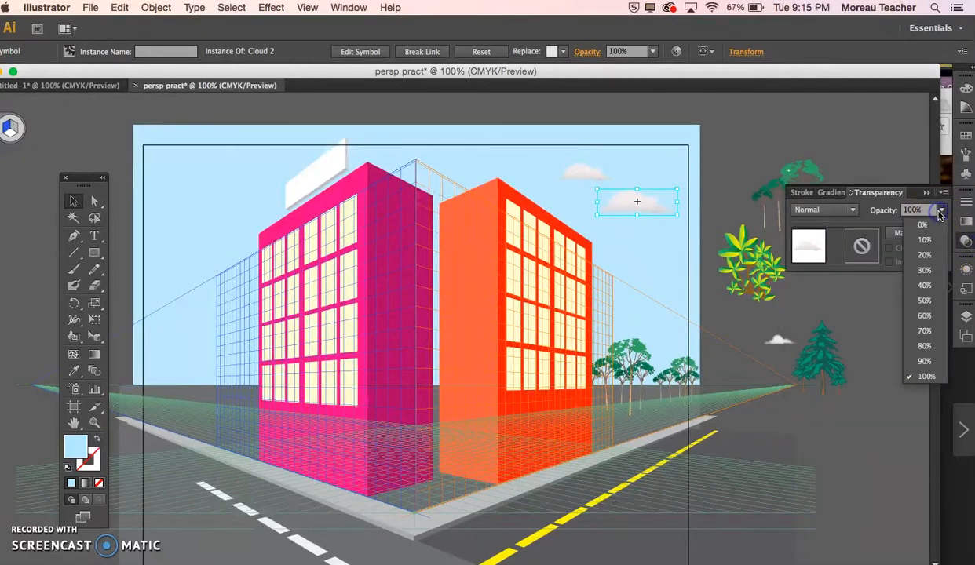
left_click(926, 318)
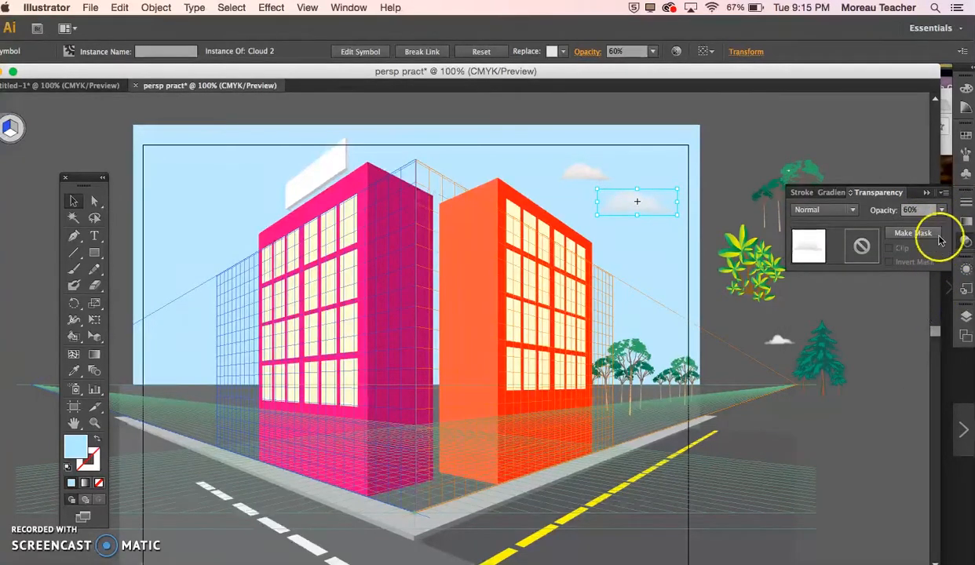
left_click(940, 211)
left_click(915, 295)
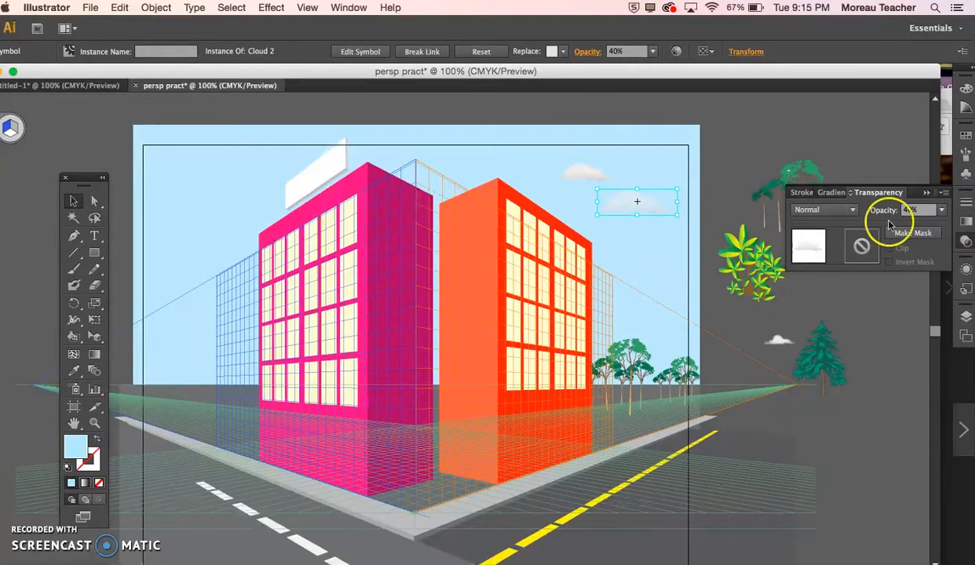
Step: Set the smaller cloud's blending mode to Overlay and its opacity to 40%, and clear the selection
left_click(852, 209)
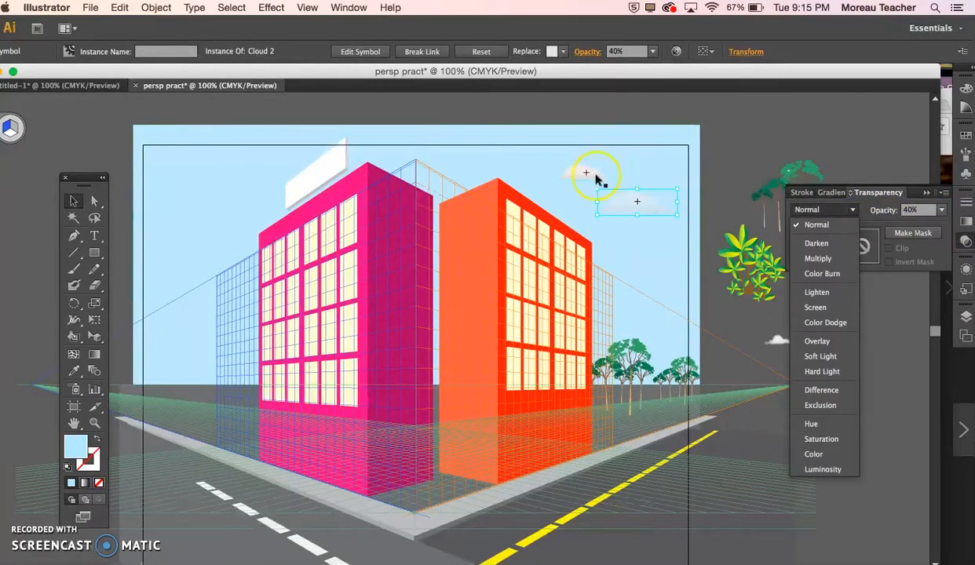
left_click(587, 174)
left_click(852, 210)
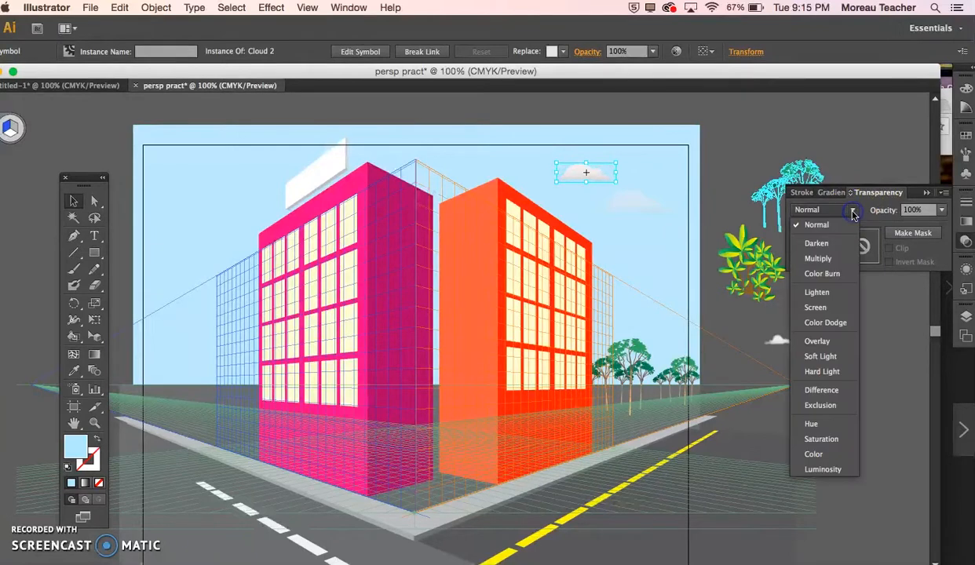
left_click(819, 342)
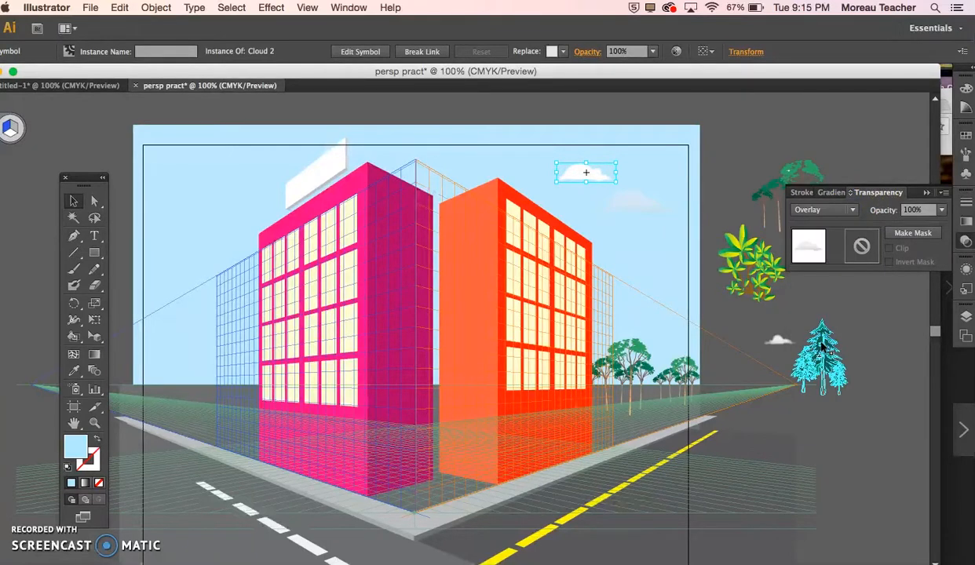
left_click(943, 211)
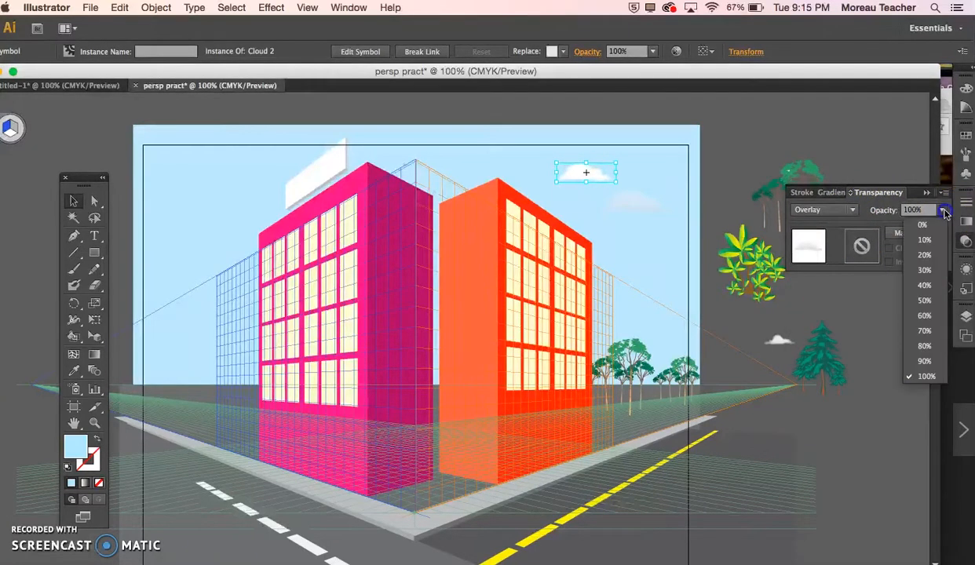
left_click(934, 291)
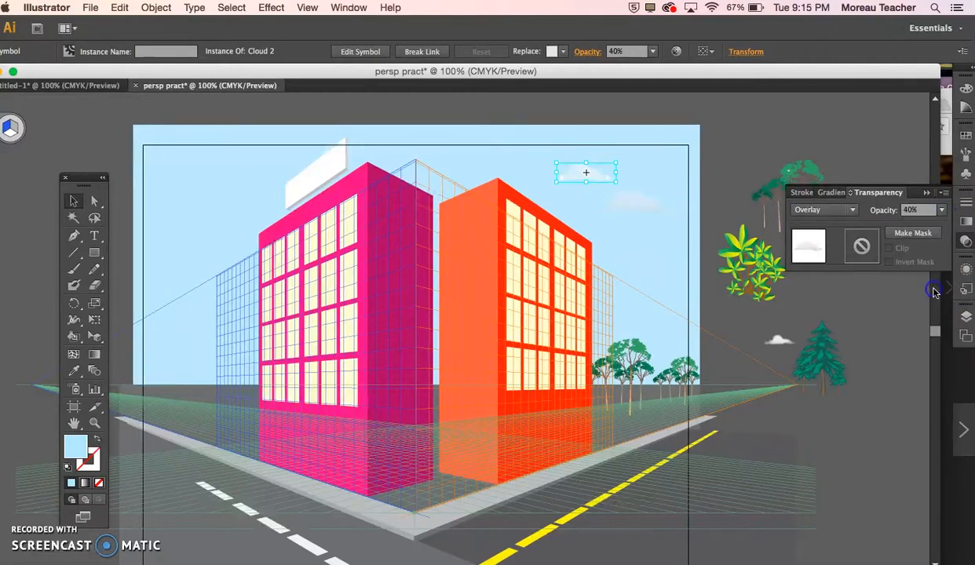
left_click(738, 143)
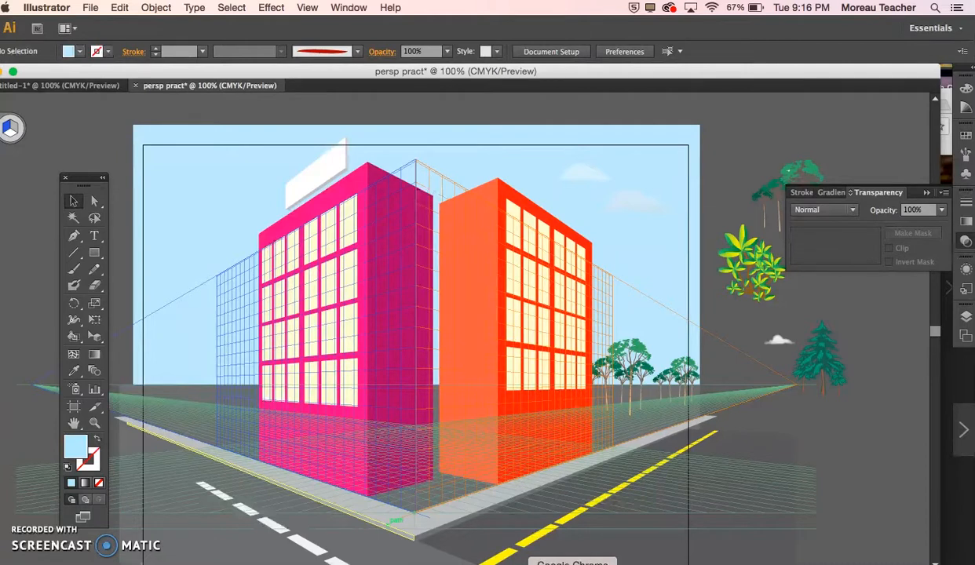
Step: Switch to Chrome, shift its window aside, and bring the Starbucks logo image into the Illustrator perspective drawing
left_click(572, 564)
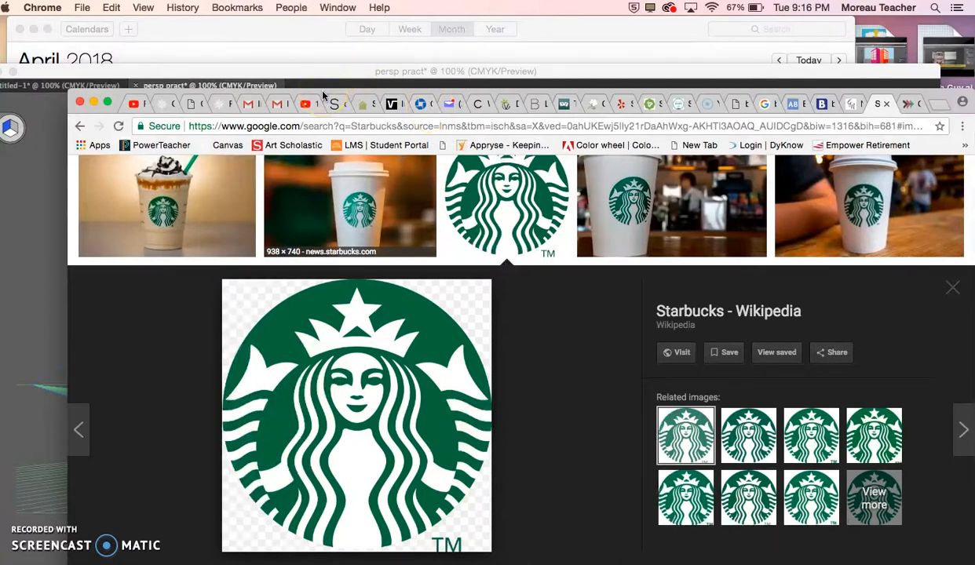
mouse_move(322, 95)
left_mouse_down()
mouse_move(457, 43)
mouse_move(582, 29)
left_mouse_up()
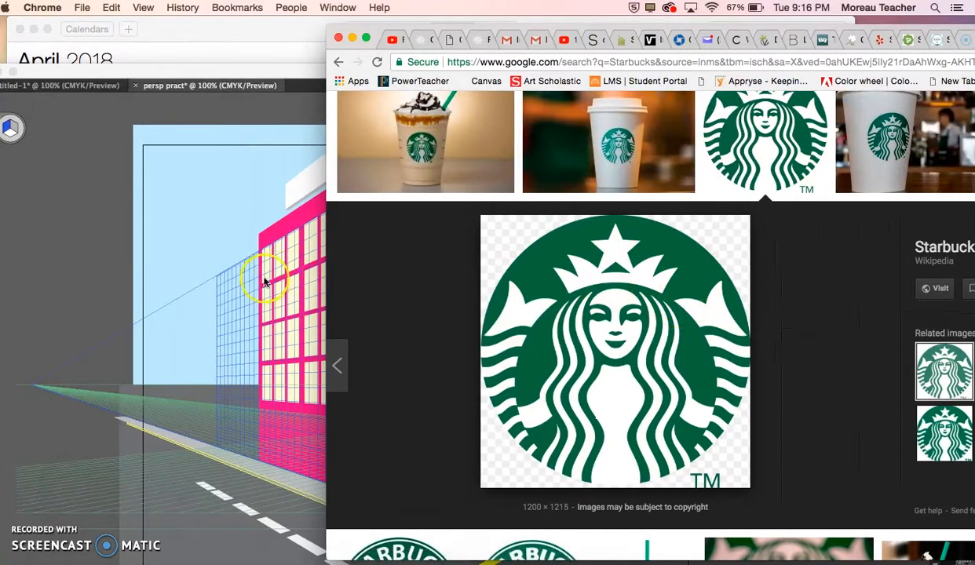
left_click_drag(607, 247, 167, 171)
left_click_drag(193, 205, 191, 203)
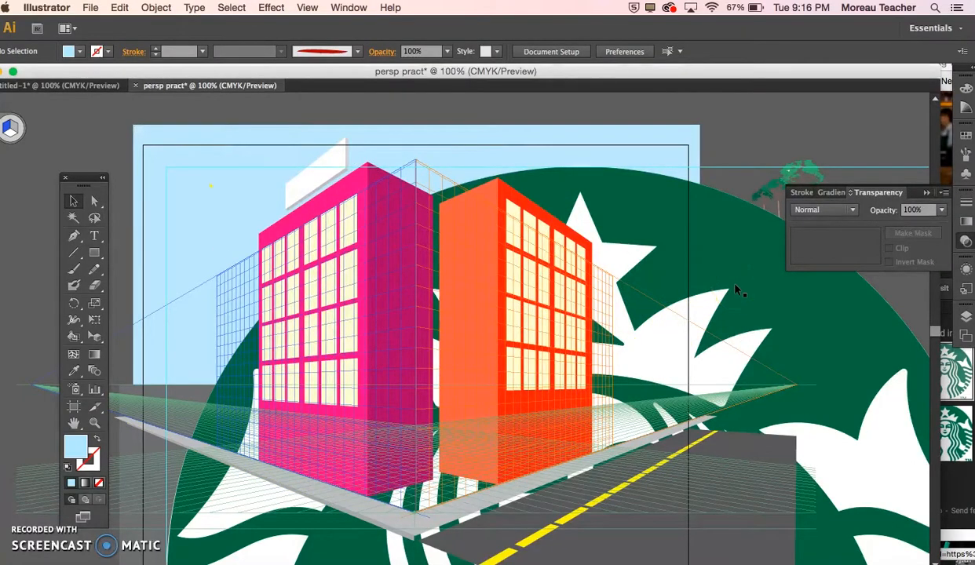
Step: Move the Starbucks logo off the artboard beside the pink building, and scale it down proportionally
key("super+minus")
key("super+minus")
key("super+minus")
left_click_drag(595, 416, 291, 309)
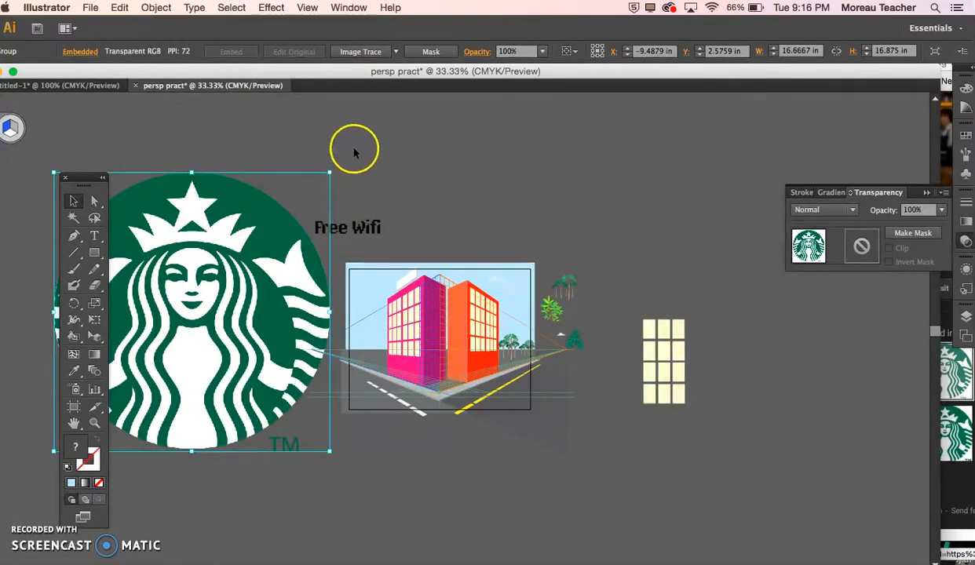
left_click_drag(329, 173, 318, 296)
key("super+equal")
key("super+equal")
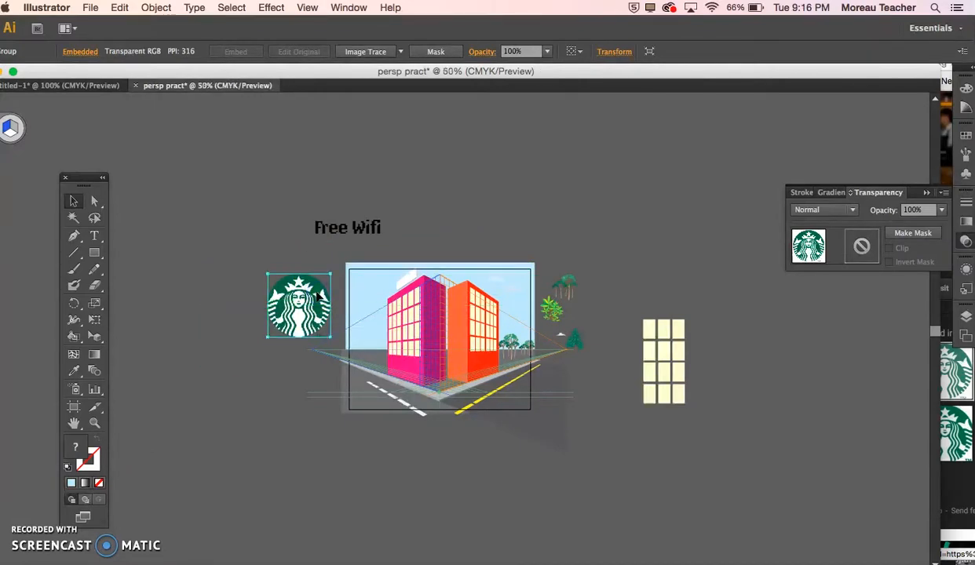
Step: Try converting the Starbucks logo with the default Image Trace, and undo the tracing
key("shift+v")
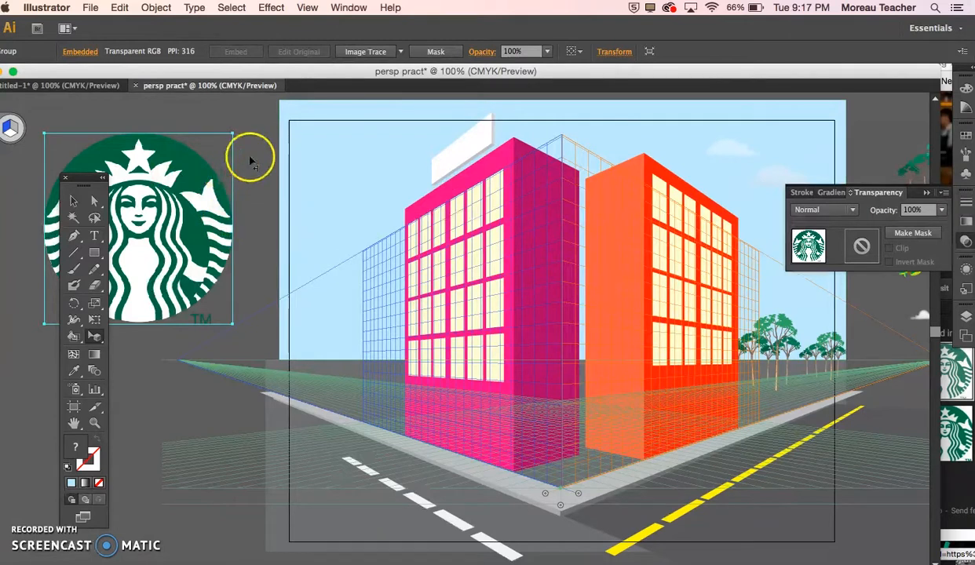
left_click(73, 201)
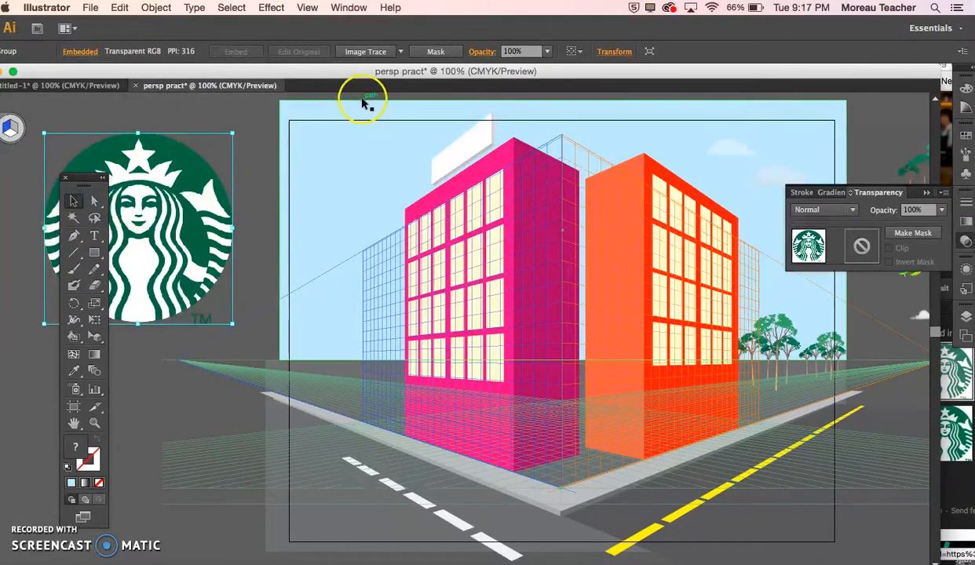
left_click(401, 52)
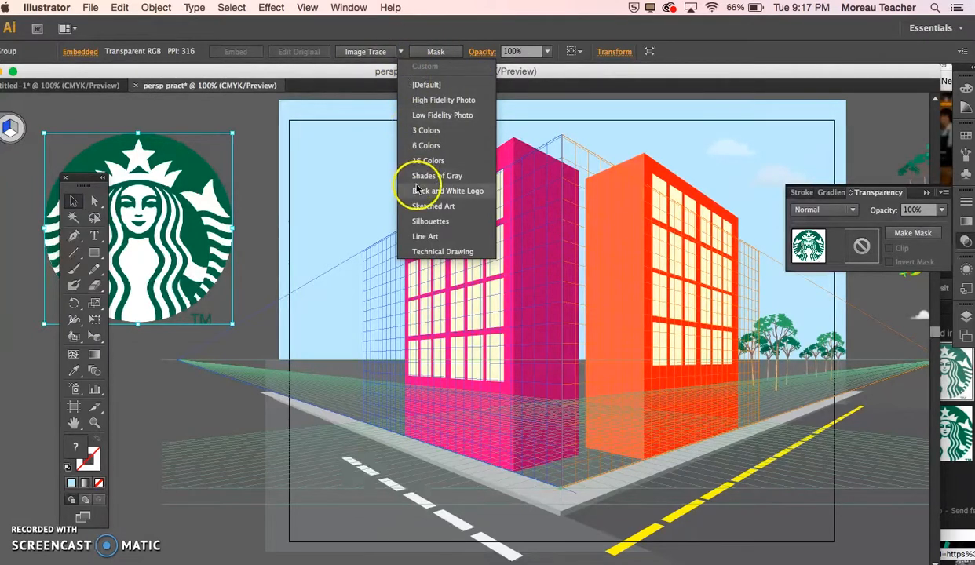
left_click(378, 52)
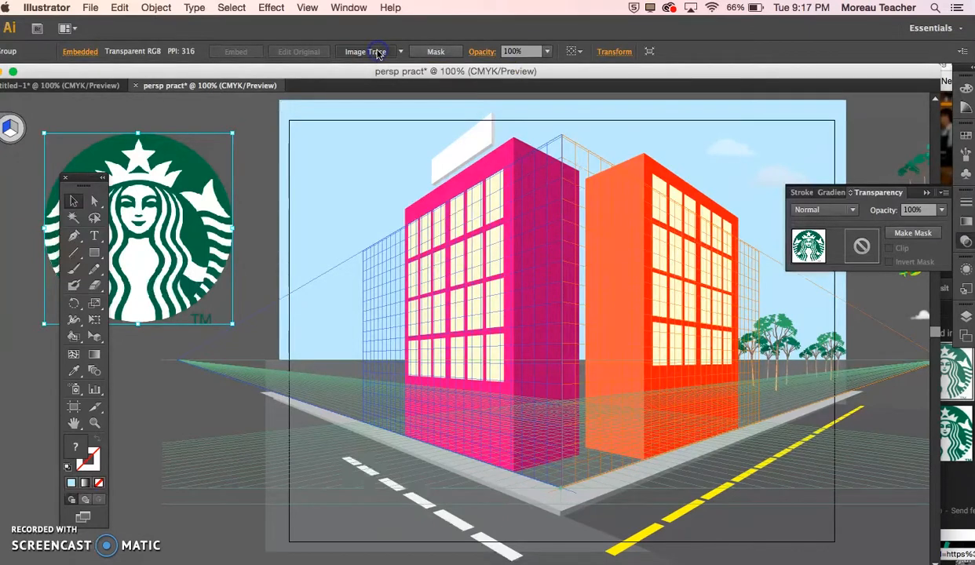
left_click(378, 52)
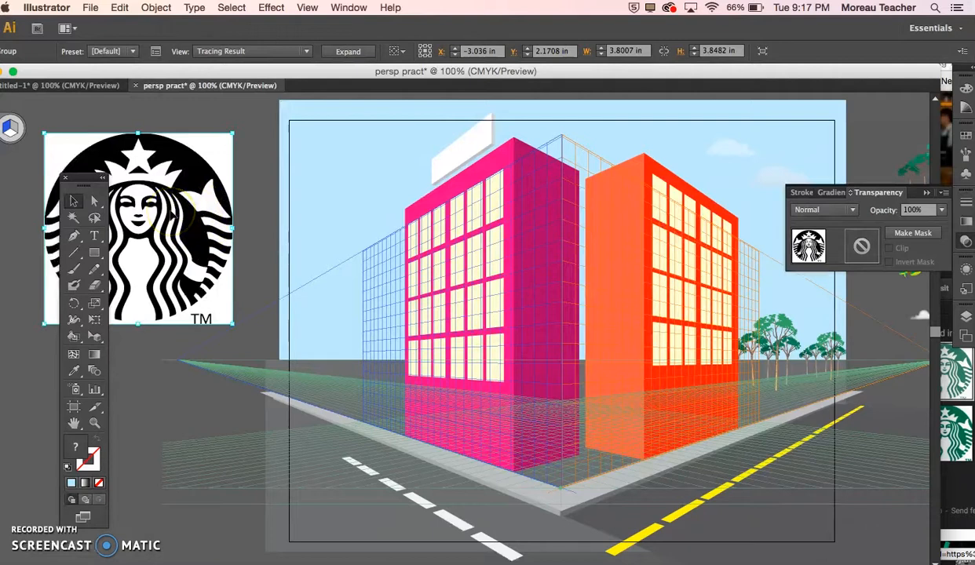
key("cmd+z")
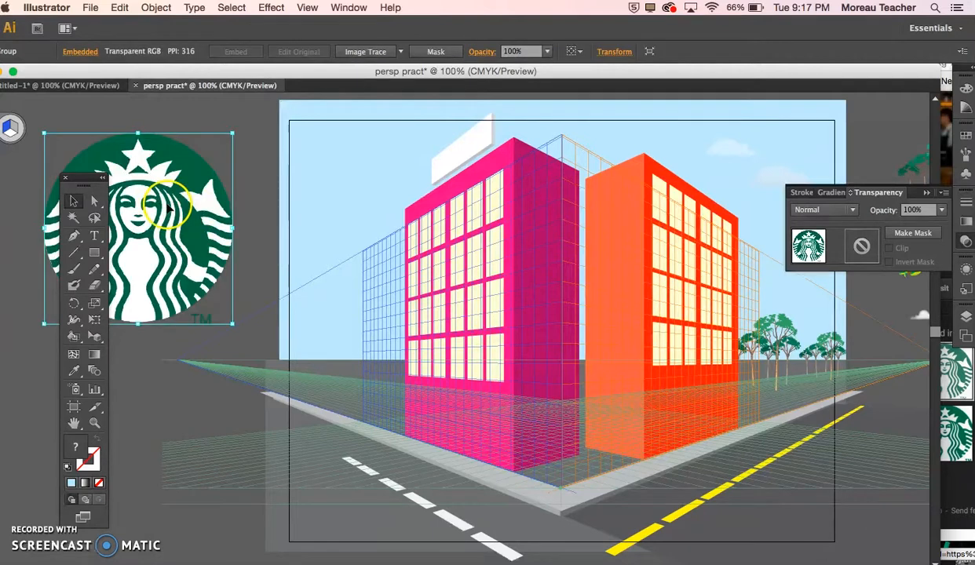
Step: Trace the Starbucks logo with the 3 Colors preset, expand the tracing into editable paths, and clear the selection
left_click(400, 52)
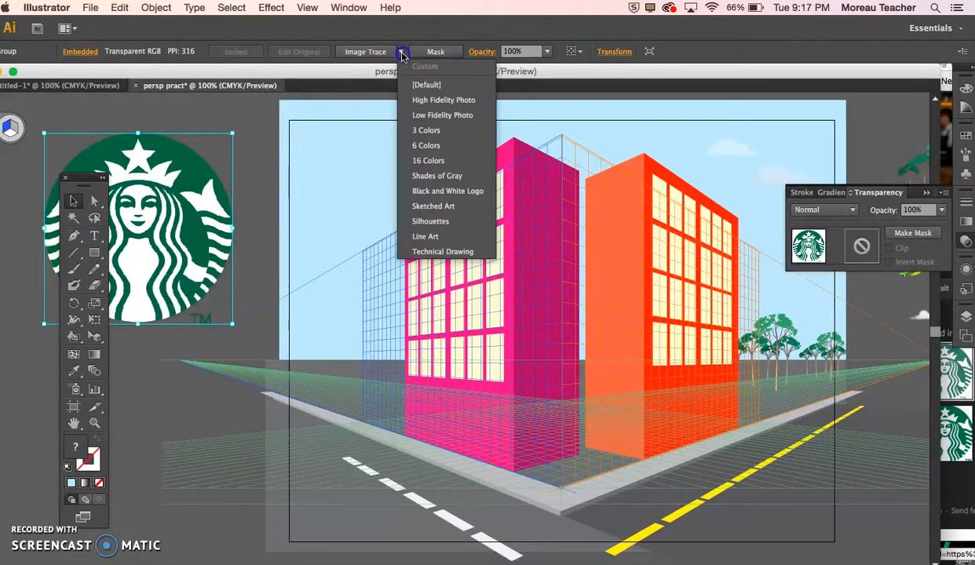
left_click(433, 136)
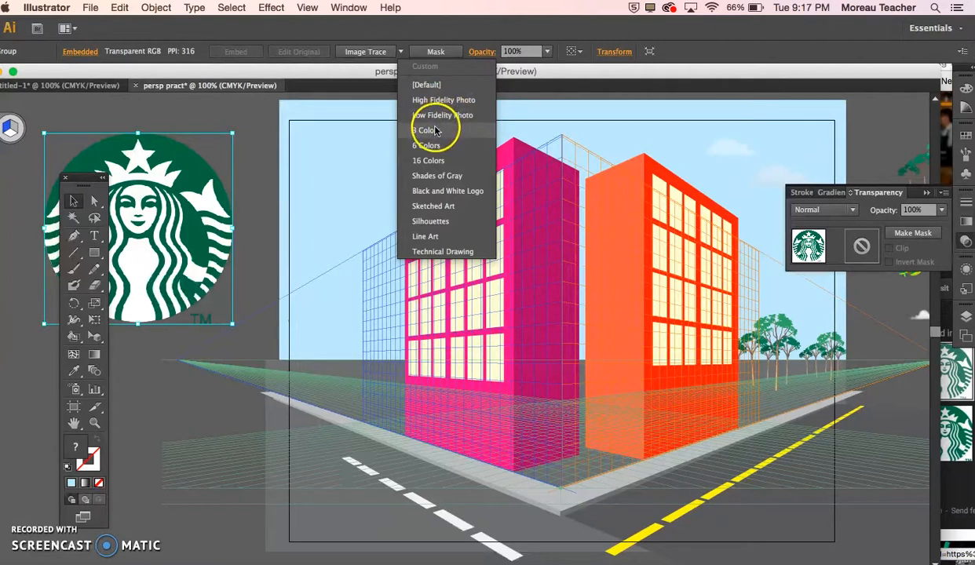
left_click(436, 131)
left_click(387, 52)
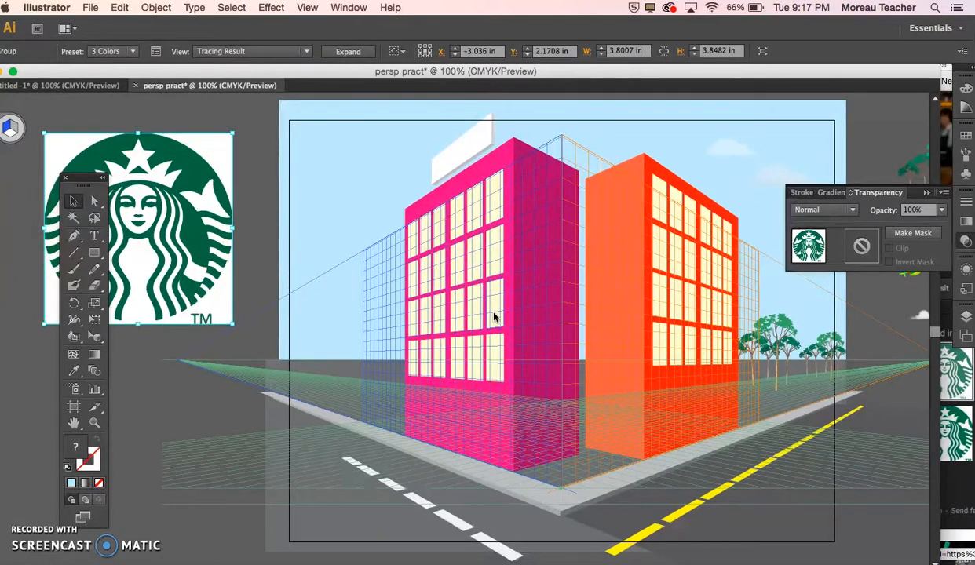
left_click(346, 52)
left_click(163, 212)
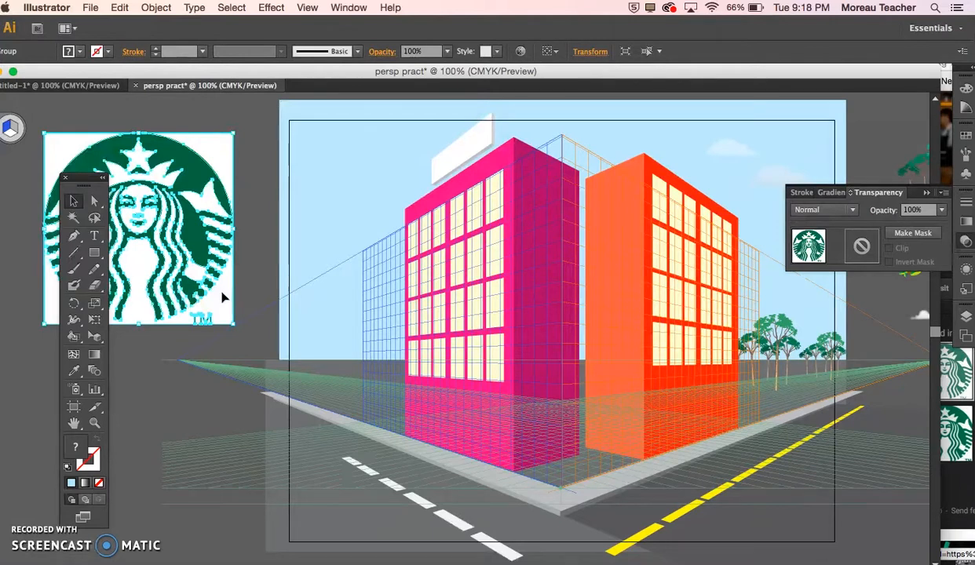
left_click(253, 276)
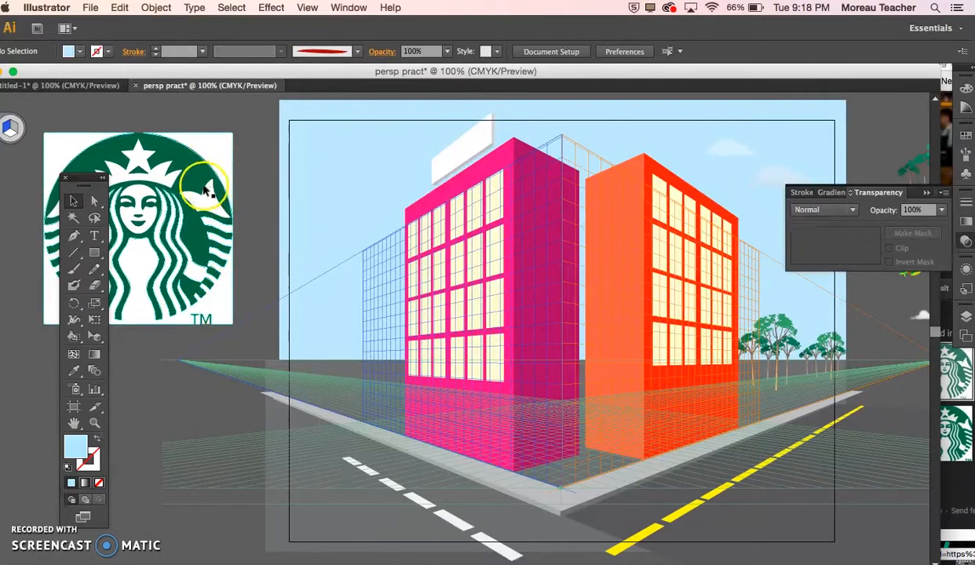
Step: Move the expanded Starbucks logo closer to the artboard, clear of the floating toolbox, and deselect it
left_click_drag(201, 196, 259, 178)
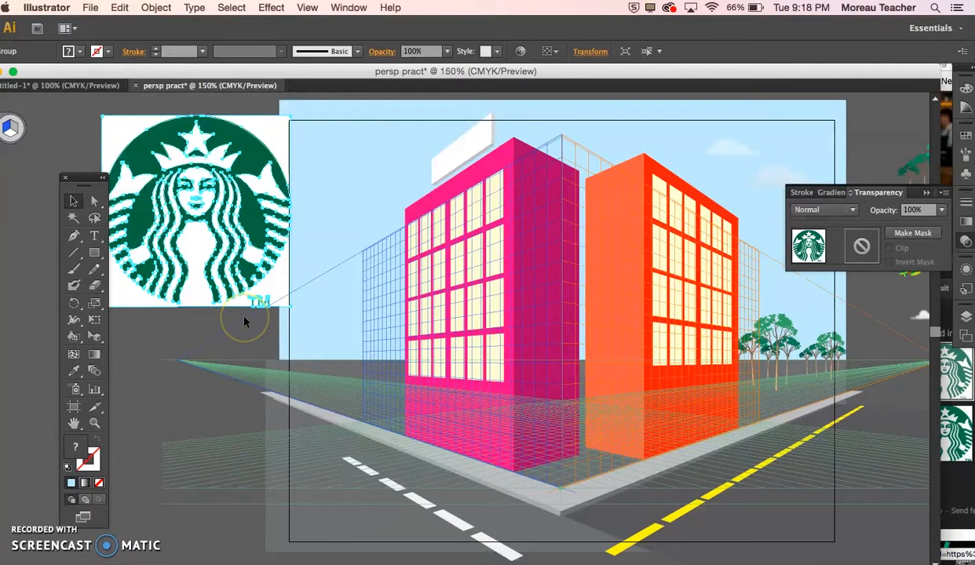
key("super+equal")
scroll(164, 338, "left", 5)
scroll(163, 337, "down", 2)
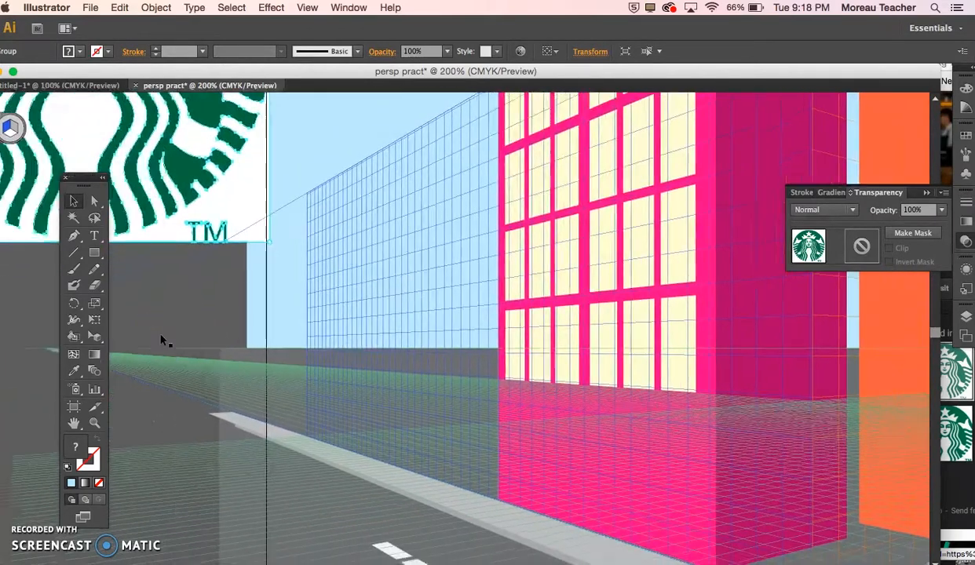
left_click(197, 299)
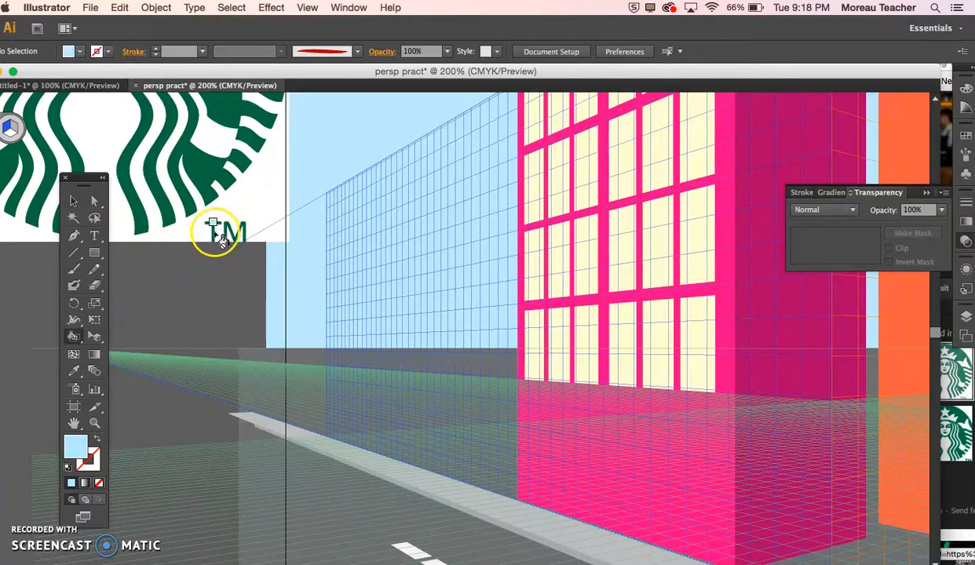
Step: Set the fill to None and use Live Paint to clear the colour from the logo's letters T and M
left_click(74, 51)
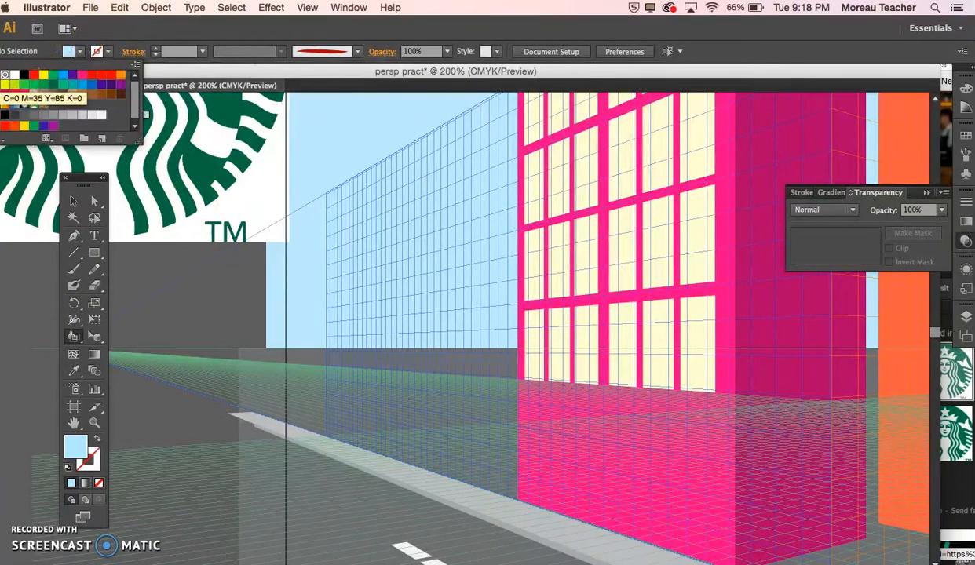
left_click(6, 75)
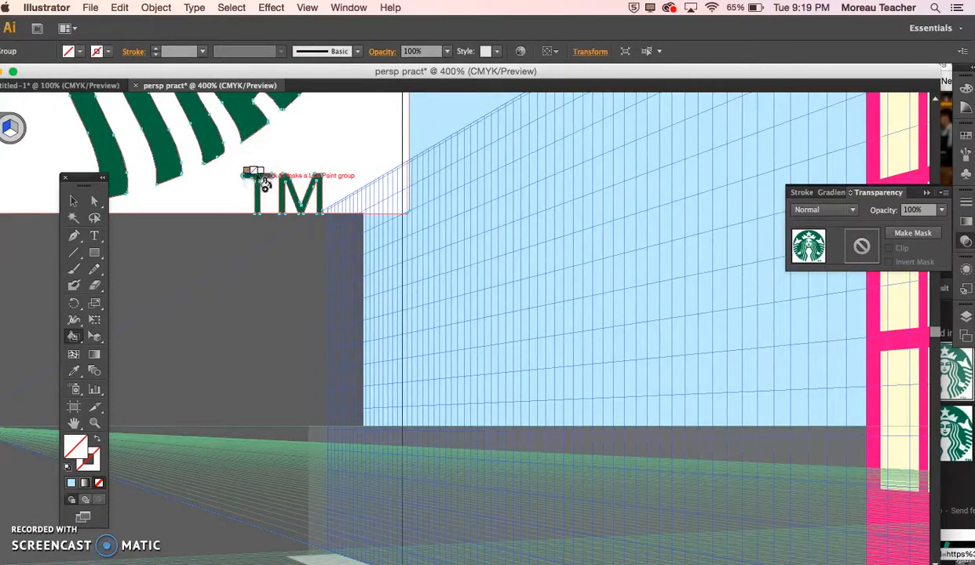
left_click(265, 184)
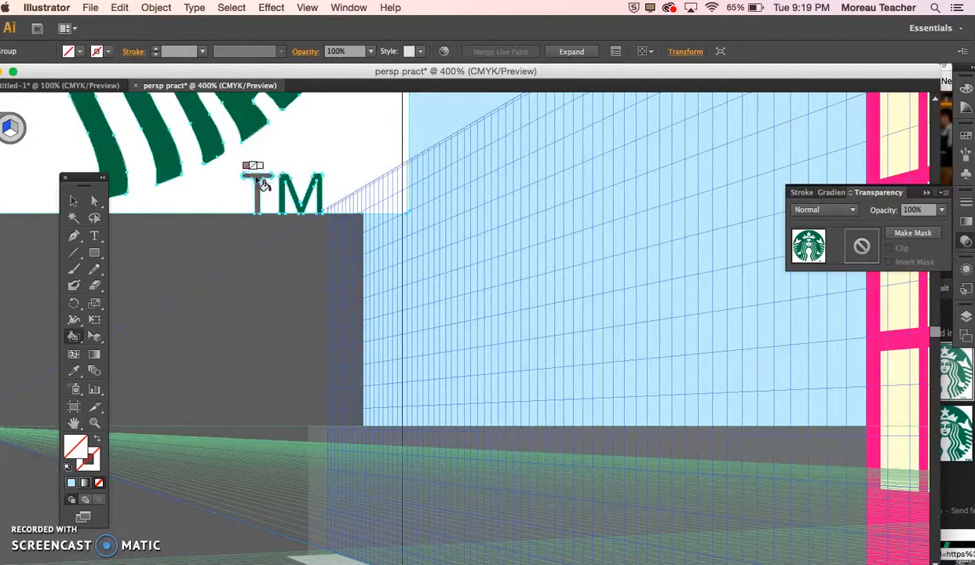
left_click(290, 207)
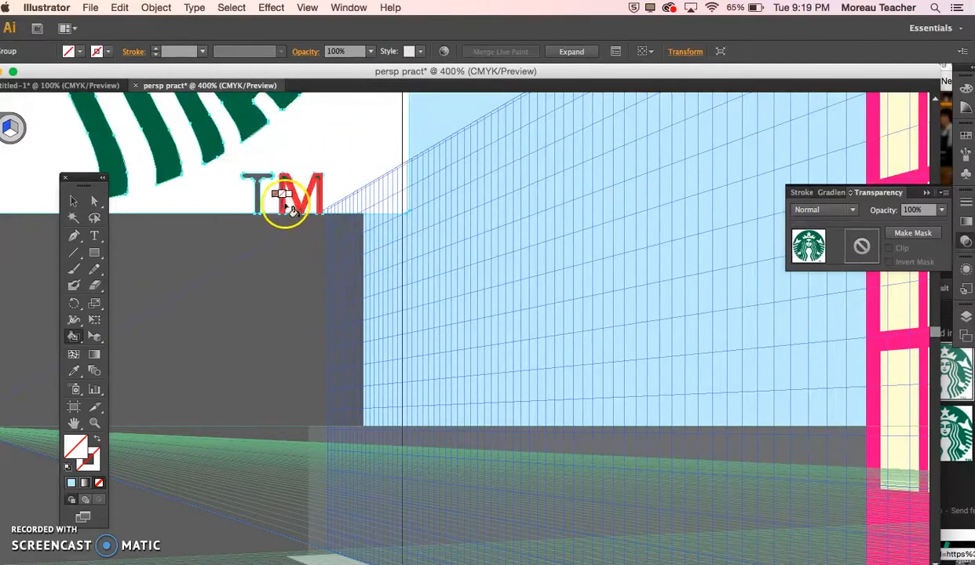
left_click(284, 204)
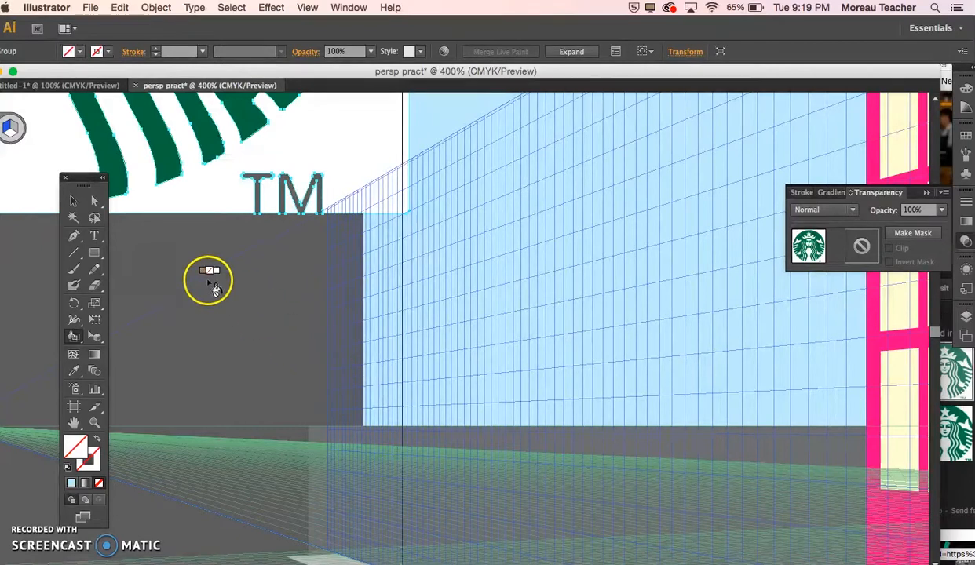
left_click(73, 201)
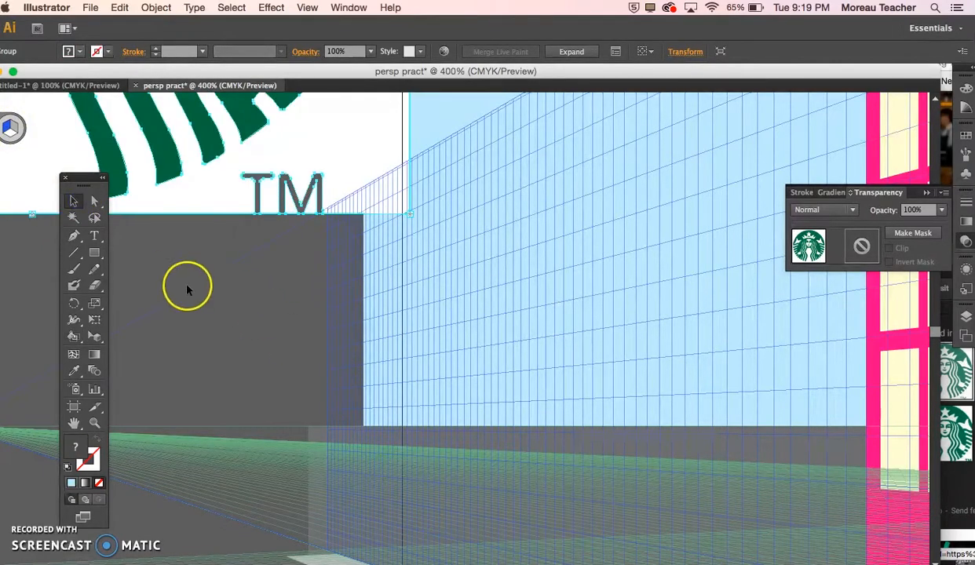
Step: With the fill set to None, use Live Paint to clear the white areas in the Starbucks logo's hair and body and around its circle
left_click(217, 303)
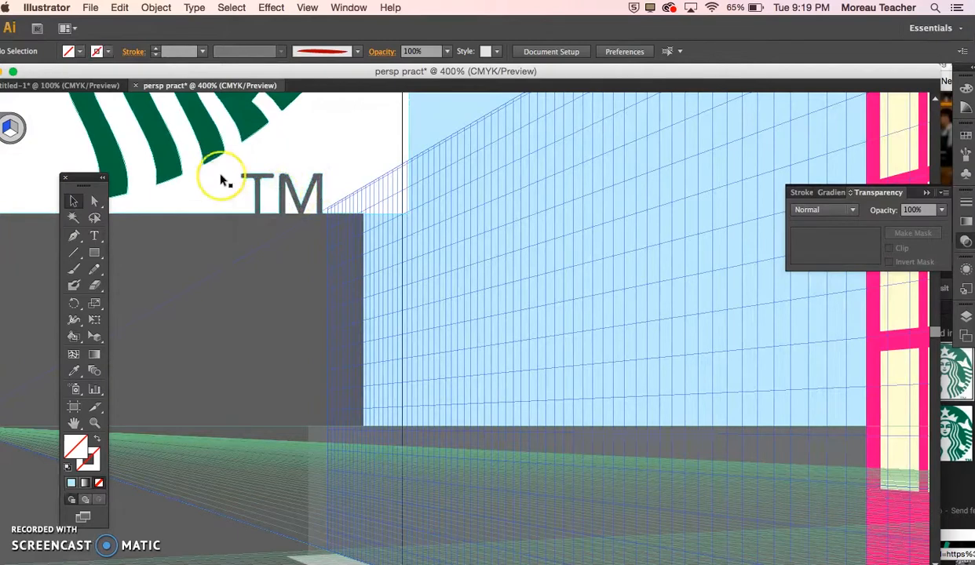
key("k")
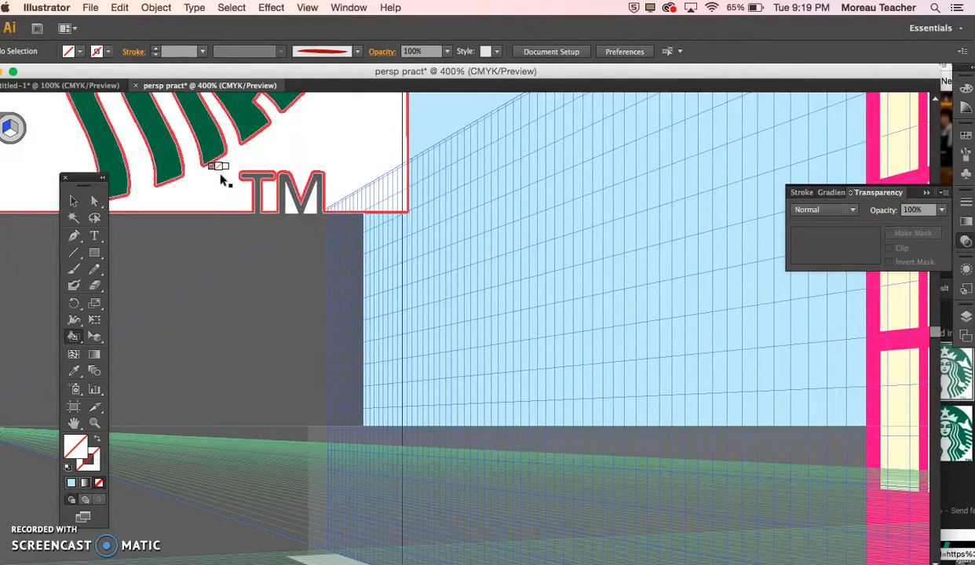
key("super+minus")
key("super+minus")
key("super+minus")
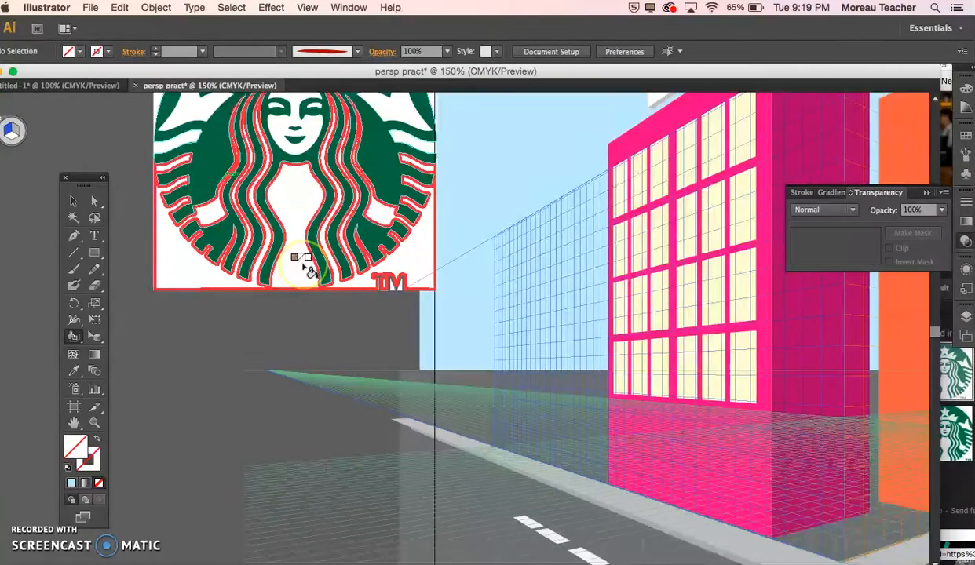
scroll(308, 269, "up", 2)
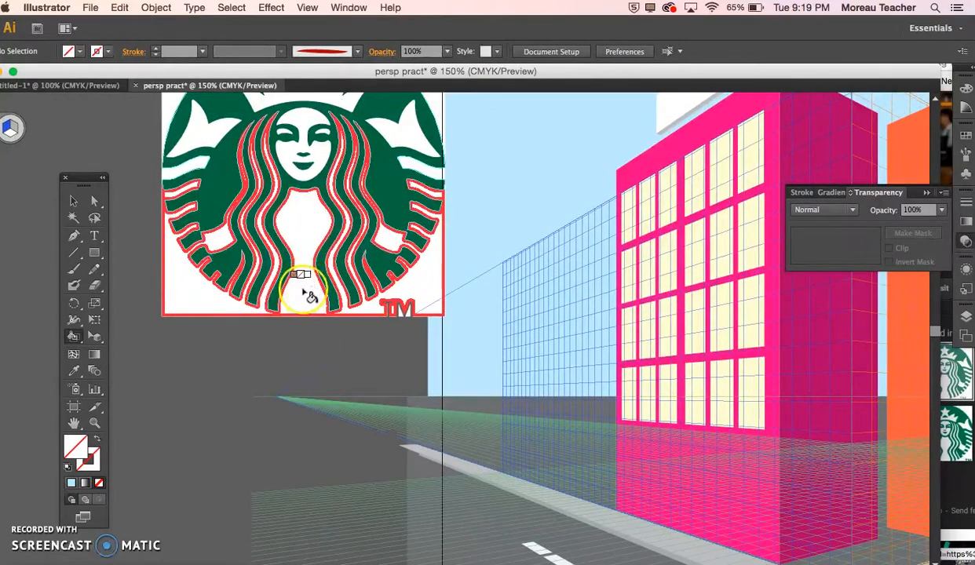
left_click(307, 298)
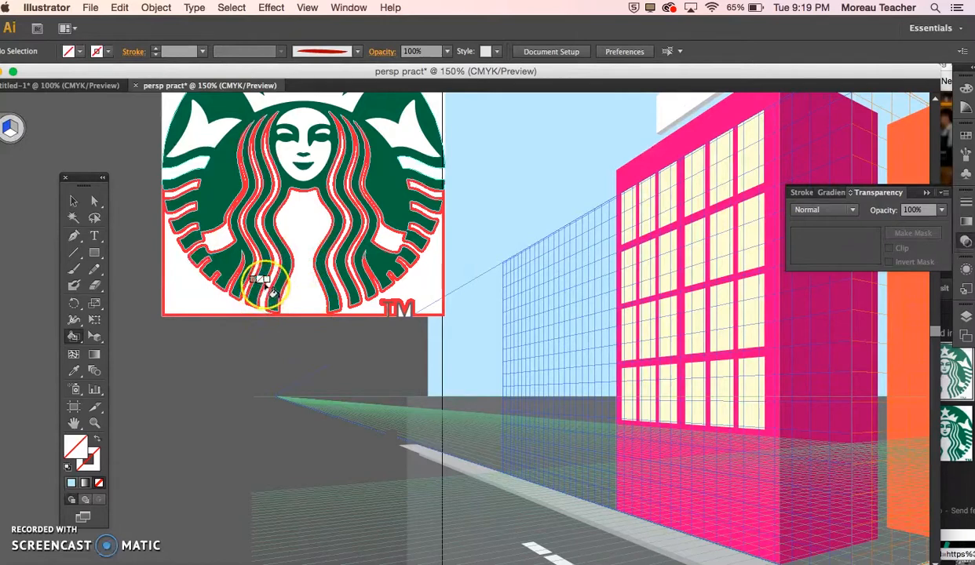
left_click(299, 241)
scroll(291, 250, "up", 5)
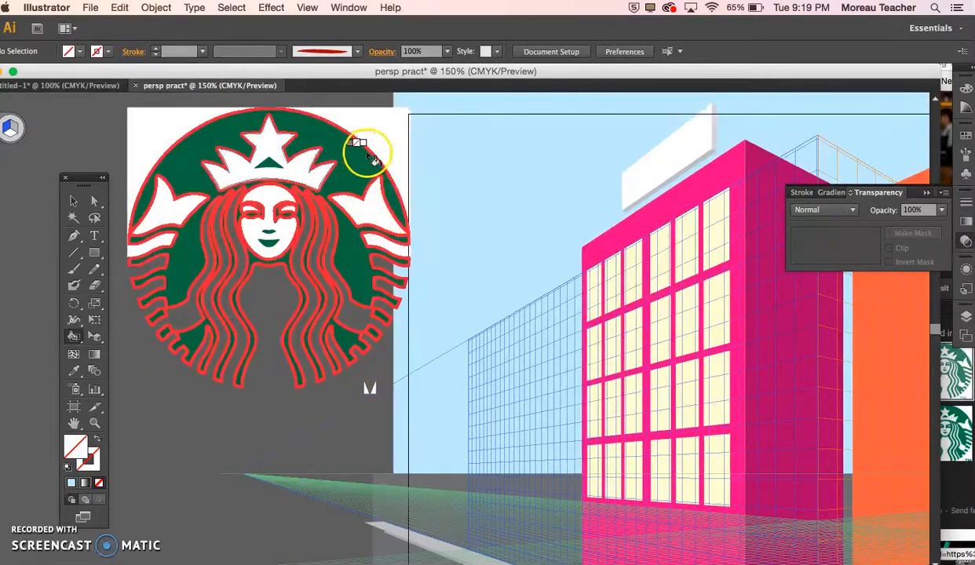
left_click(259, 135)
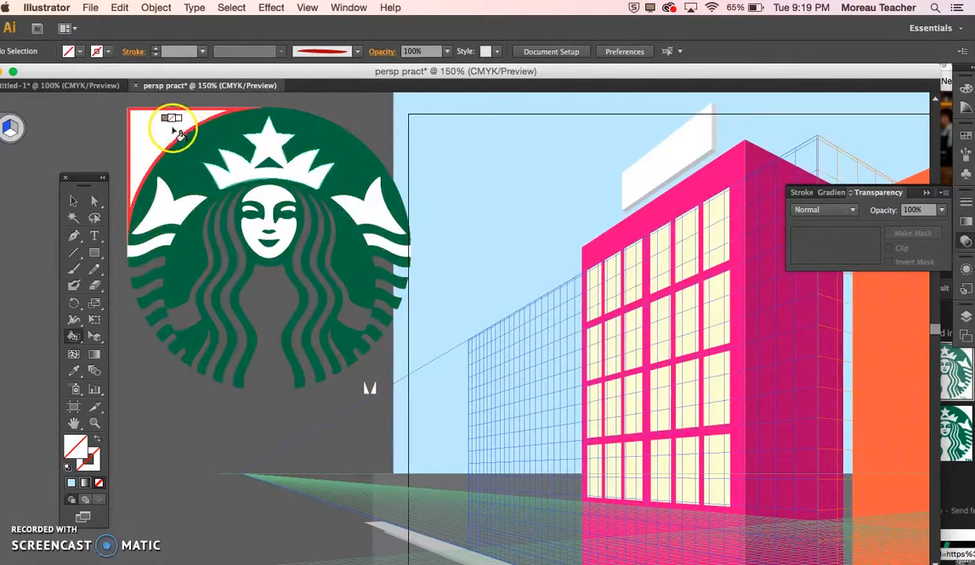
left_click(171, 128)
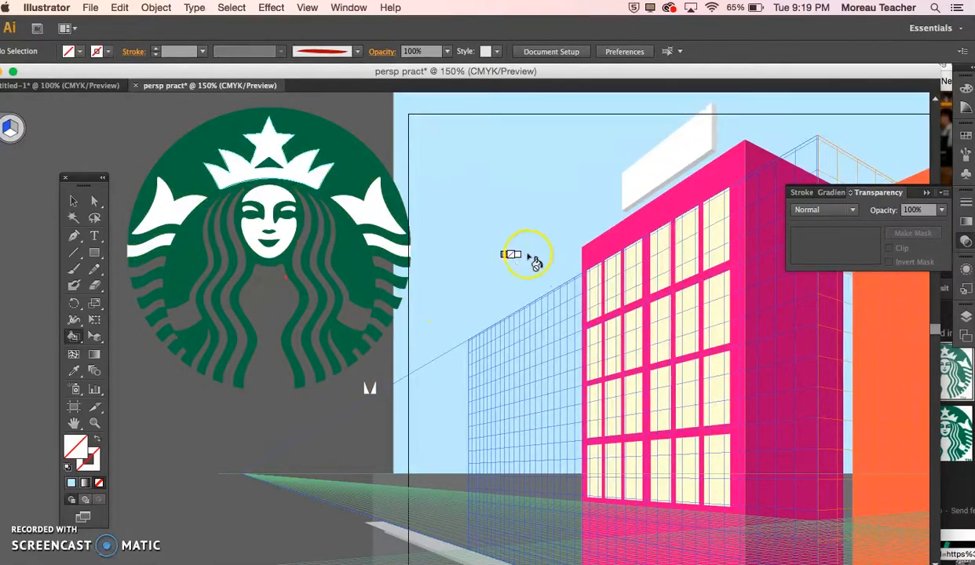
left_click(636, 185)
left_click(645, 180)
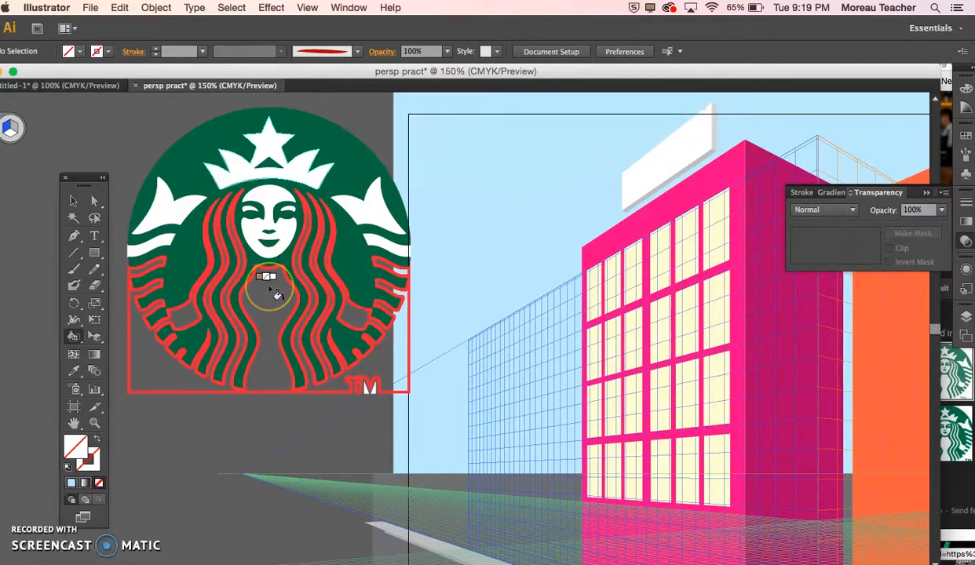
left_click_drag(276, 293, 257, 384)
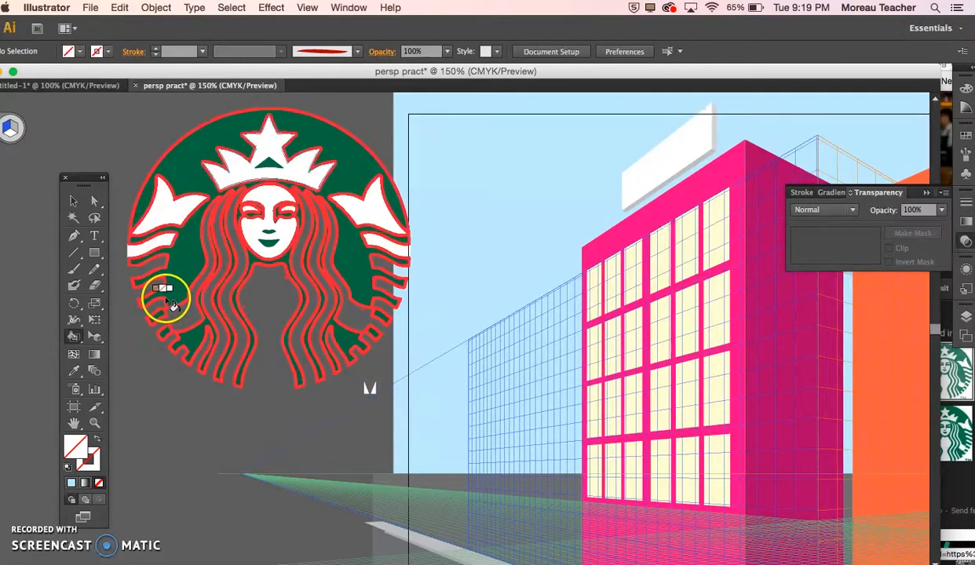
Step: Use Live Paint to clear the leftover white fill inside the letter M beside the logo
left_click(73, 203)
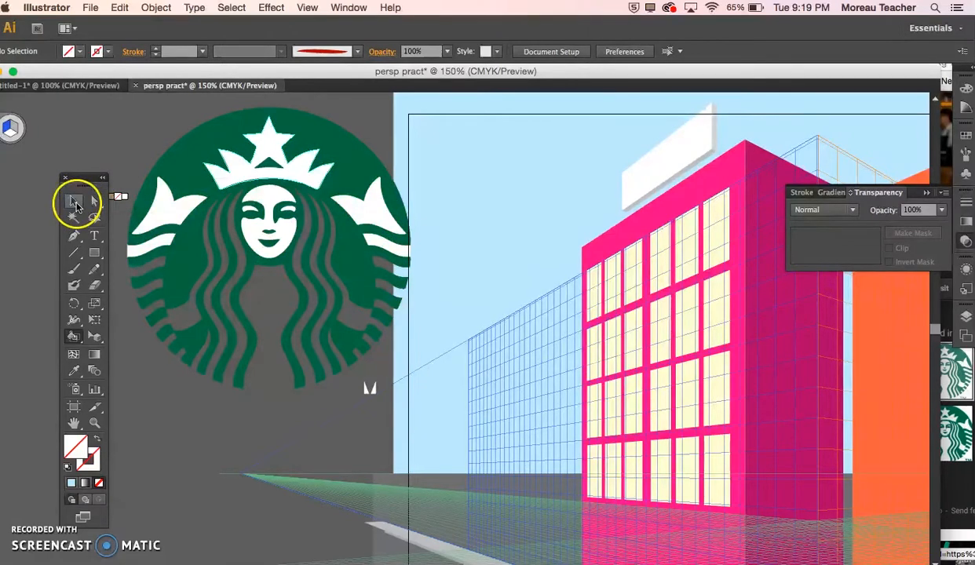
left_click(235, 152)
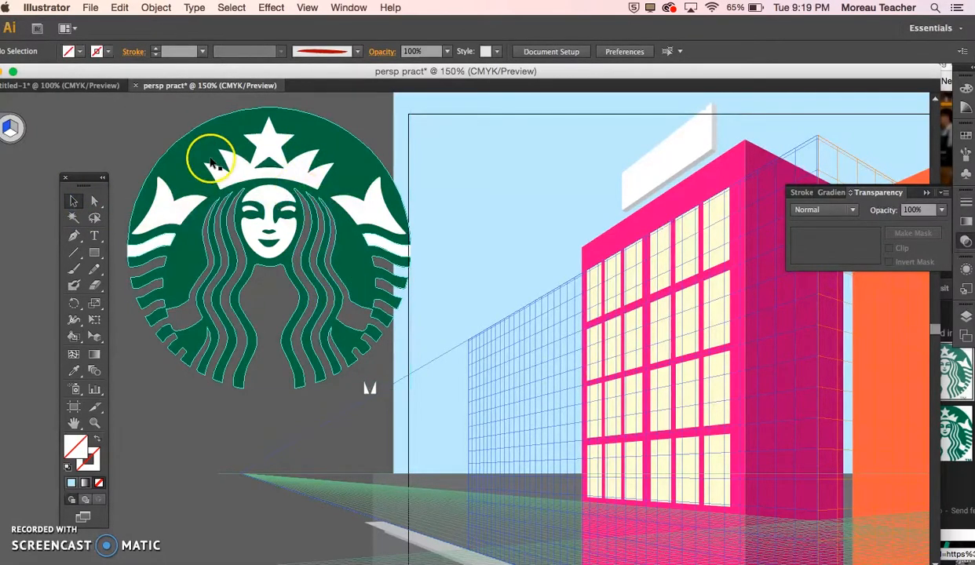
key("k")
left_click(370, 389)
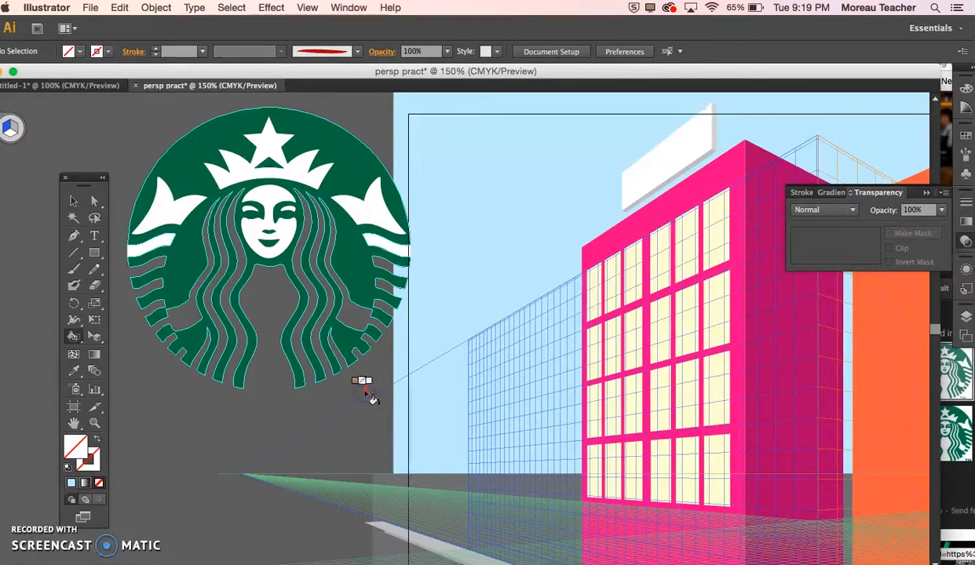
Step: Attach the Starbucks logo to the left perspective plane, then shrink it and move it onto the near-left end of the white rooftop sign
left_click(95, 333)
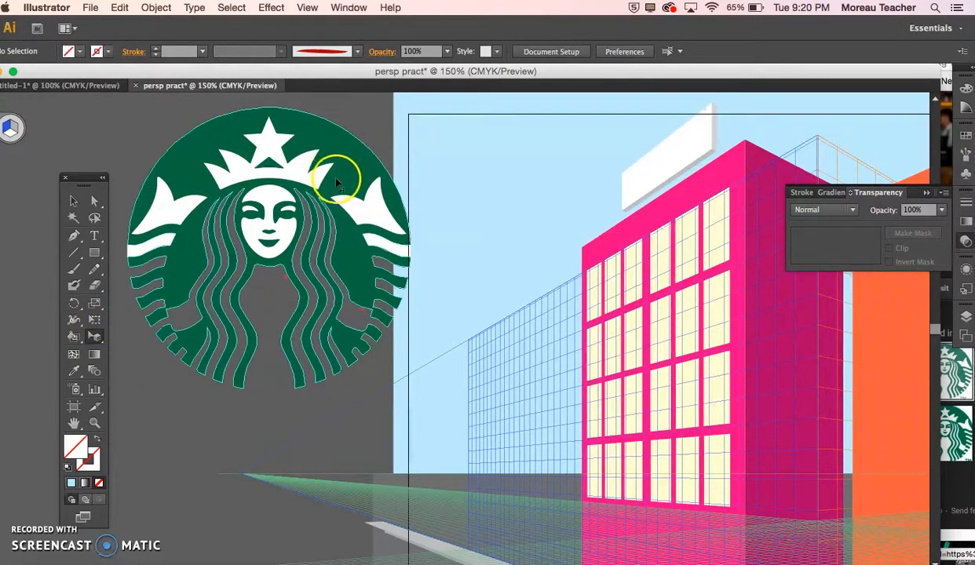
left_click_drag(437, 177, 620, 182)
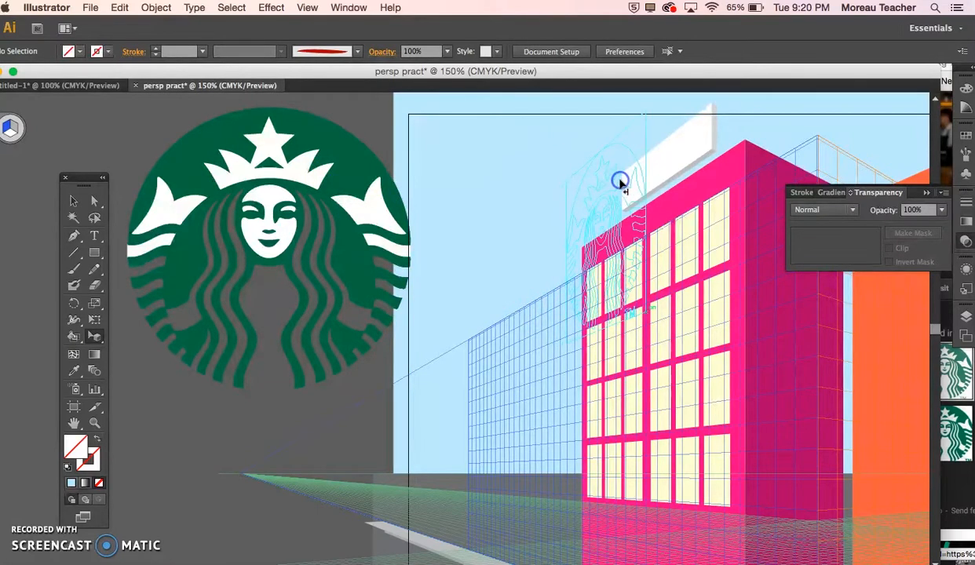
left_click(640, 268)
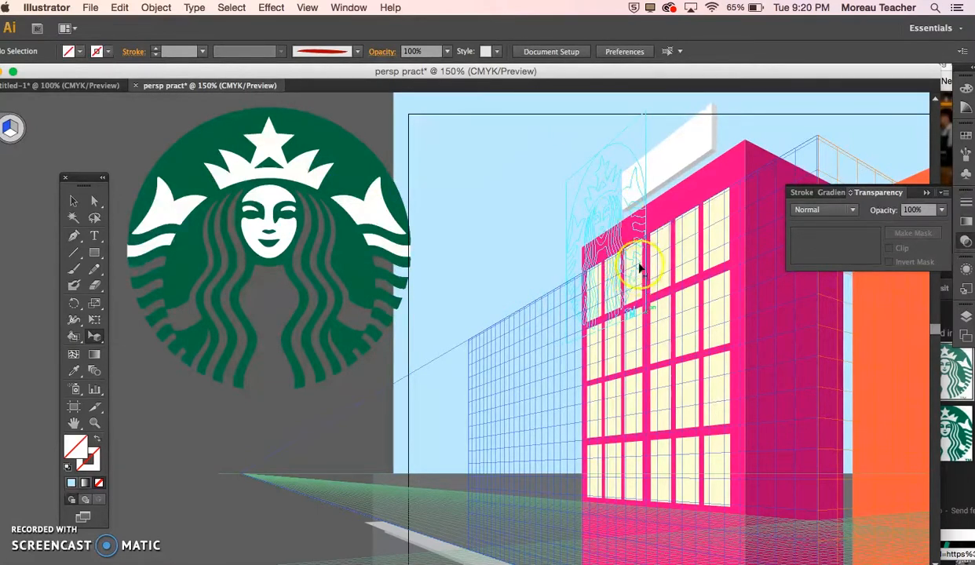
left_click_drag(622, 217, 611, 269)
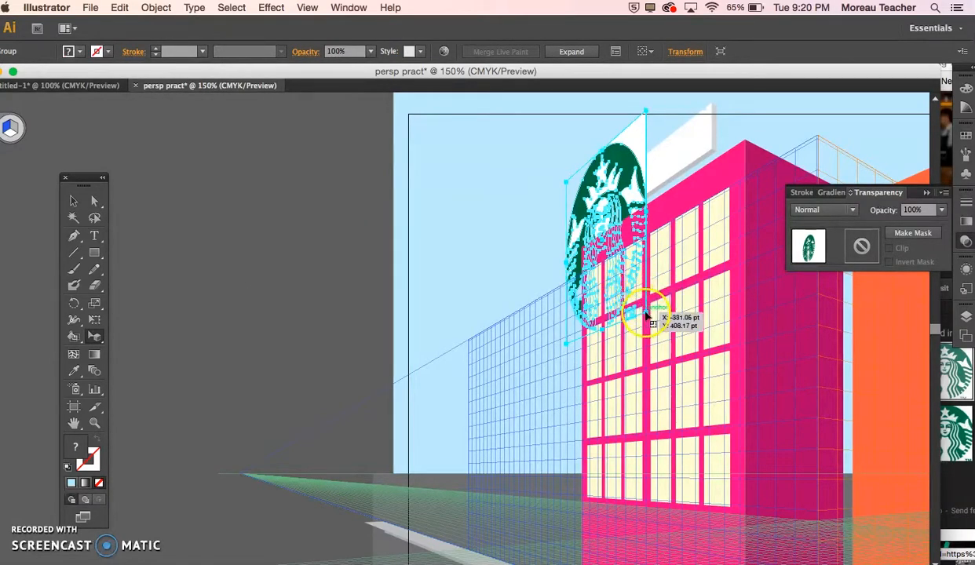
left_click_drag(645, 313, 637, 183)
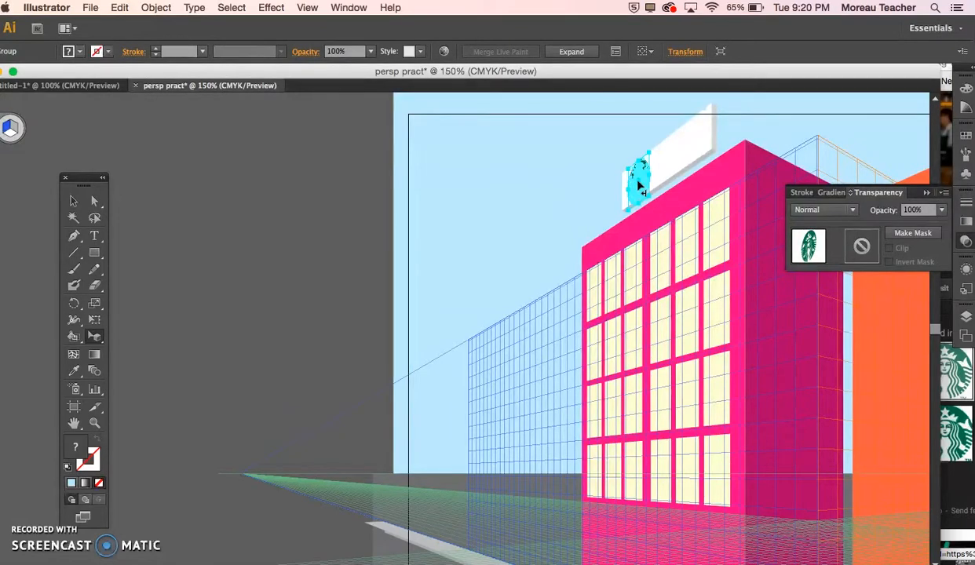
Step: Scale the logo down slightly in perspective to fit the sign's height, move it close to the sign's left edge, and deselect it
key("super+equal")
key("super+equal")
key("super+equal")
scroll(638, 187, "up", 10)
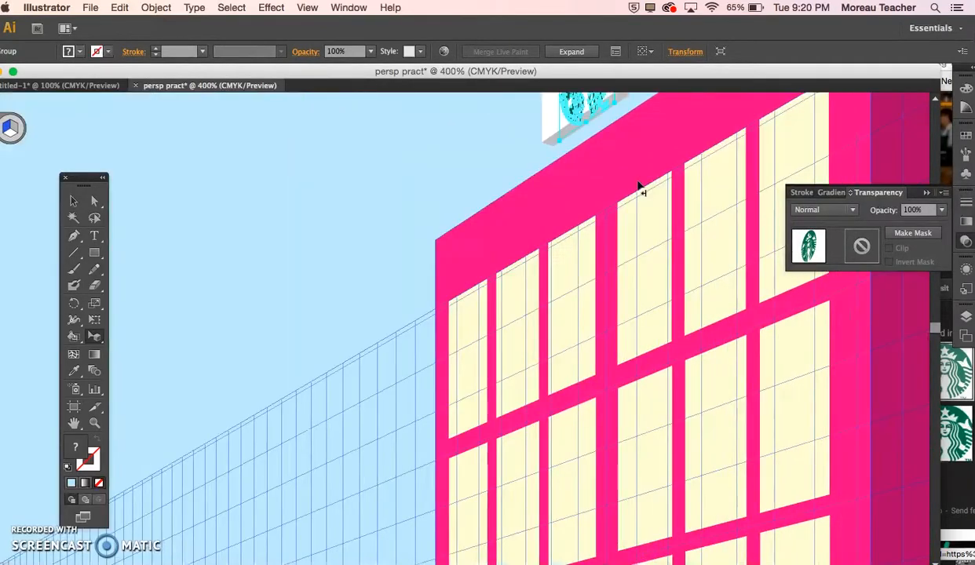
key("super+equal")
key("super+equal")
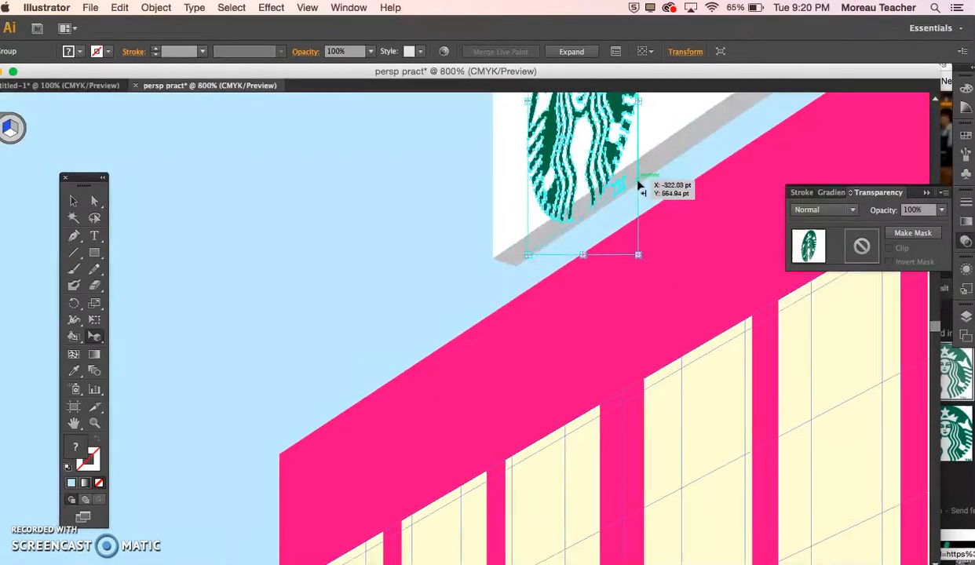
scroll(638, 187, "up", 5)
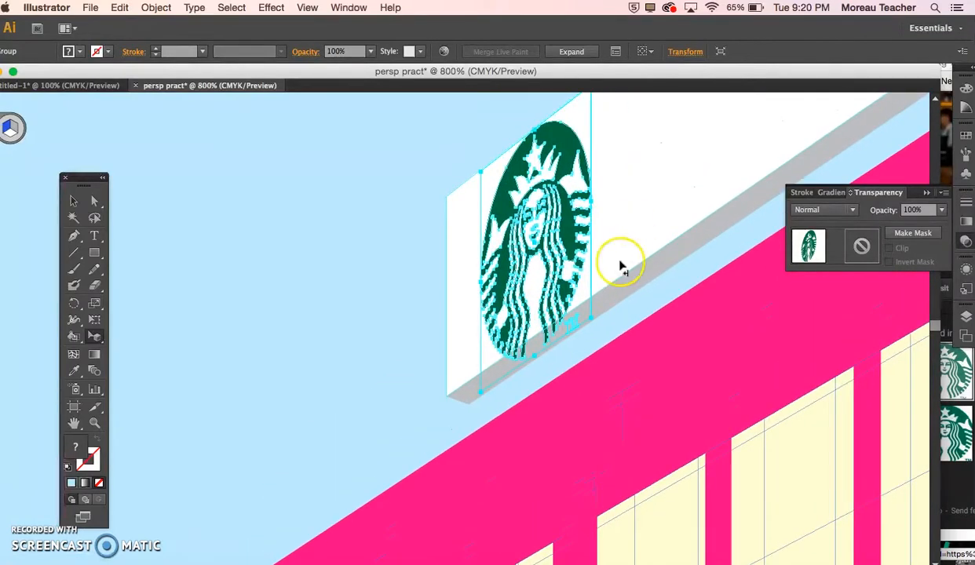
left_click_drag(598, 328, 562, 224)
left_click_drag(543, 155, 516, 184)
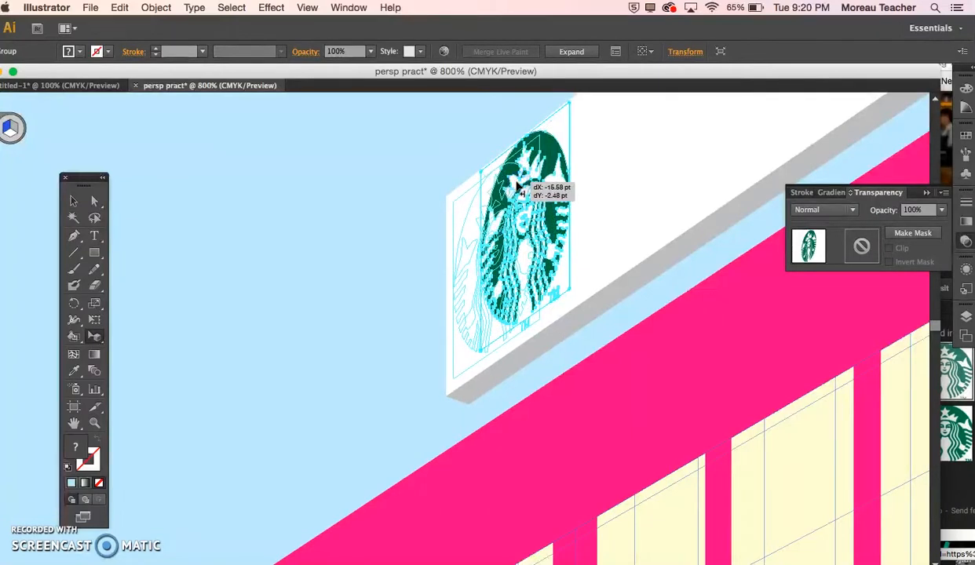
left_click_drag(393, 189, 393, 189)
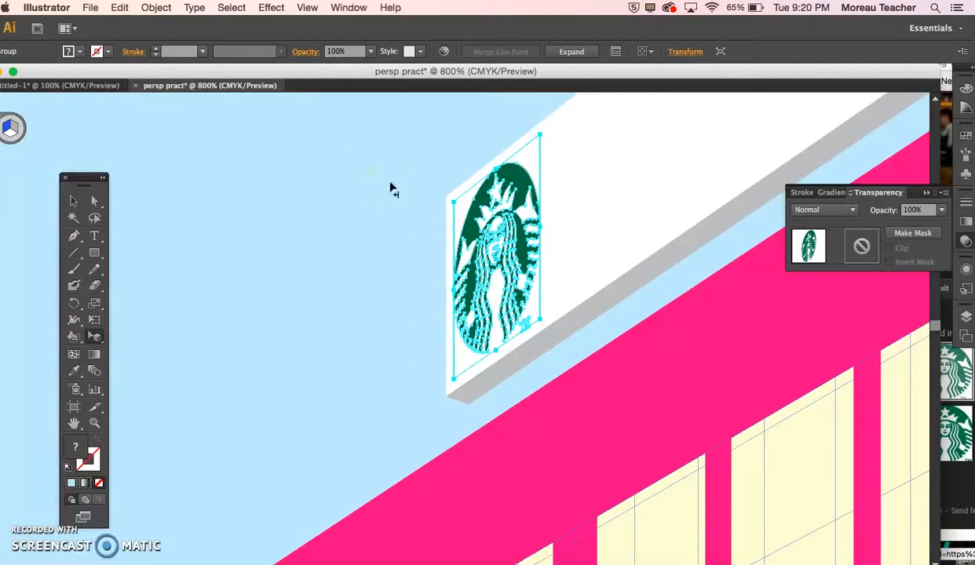
left_click(391, 186)
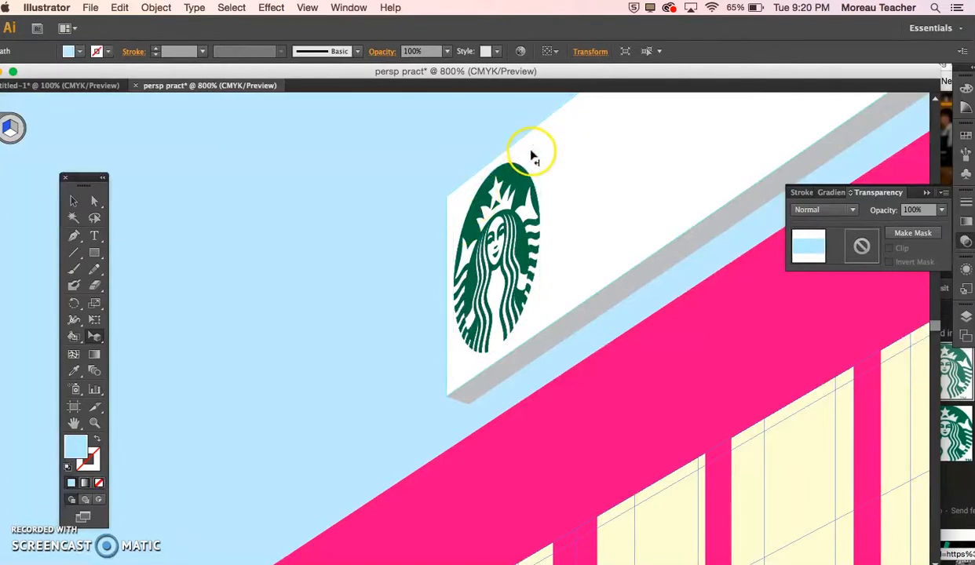
left_click(511, 188)
left_click(844, 210)
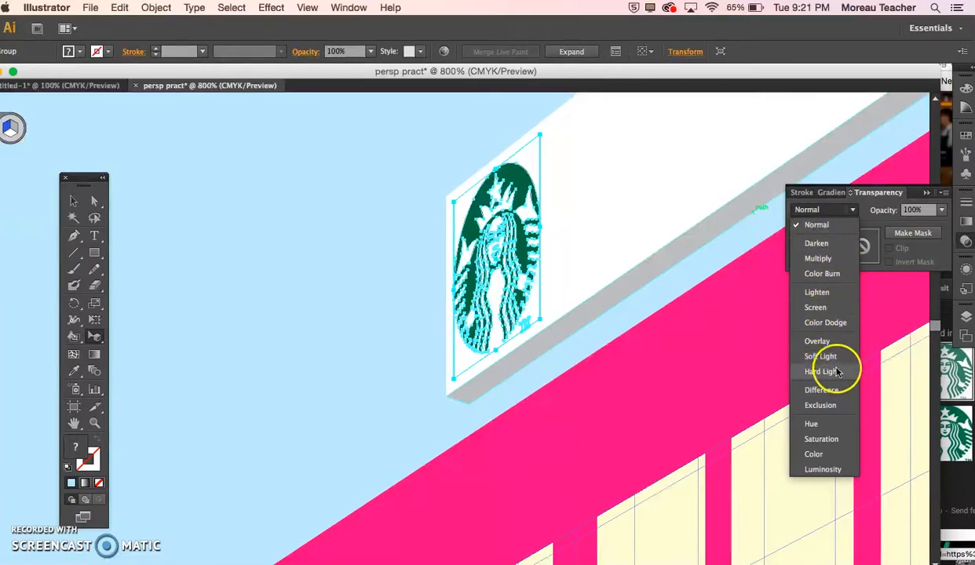
left_click(427, 304)
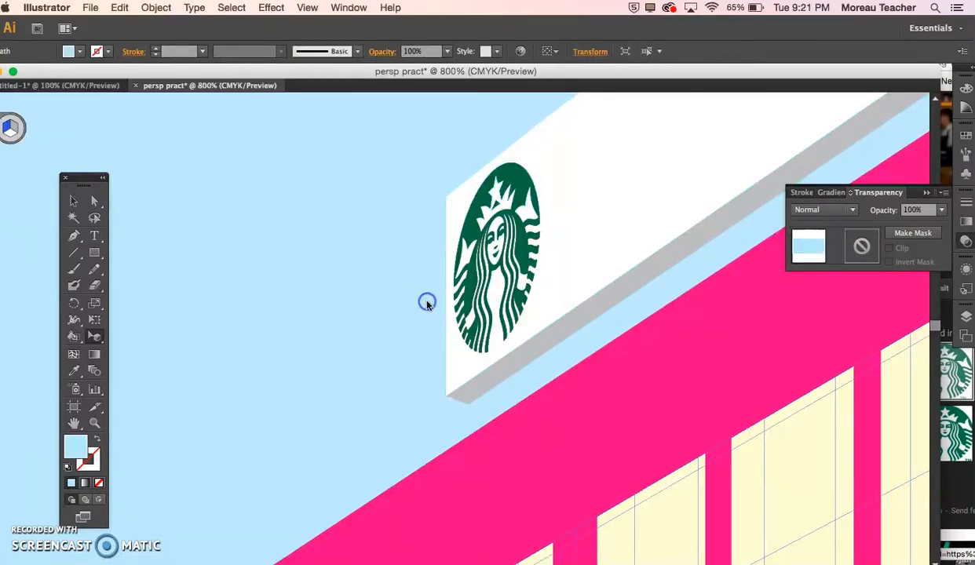
Step: Place the "Free Wifi" text in perspective on the white rooftop sign, scale it to fit beside the Starbucks logo, and deselect it
key("super+minus")
key("super+minus")
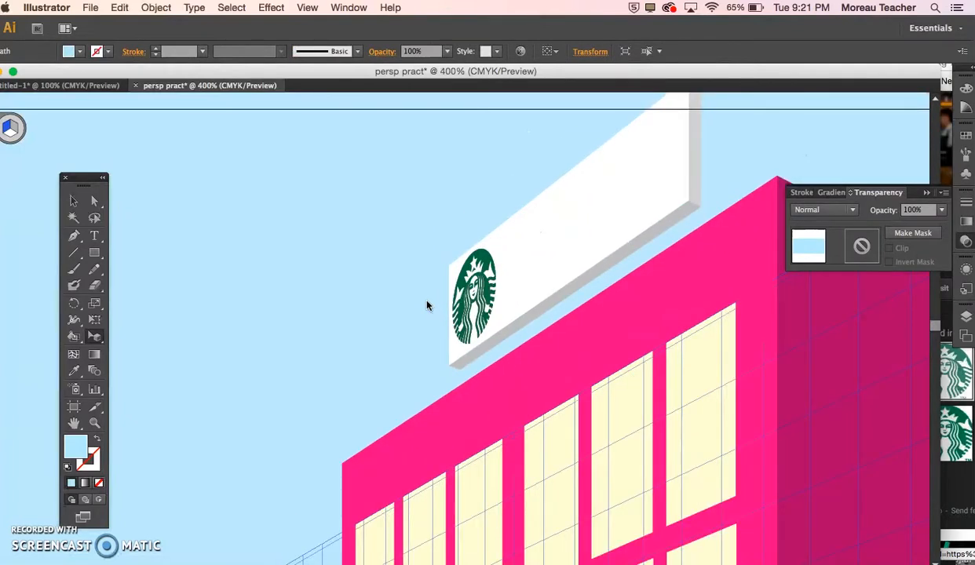
key("super+minus")
left_click(487, 304)
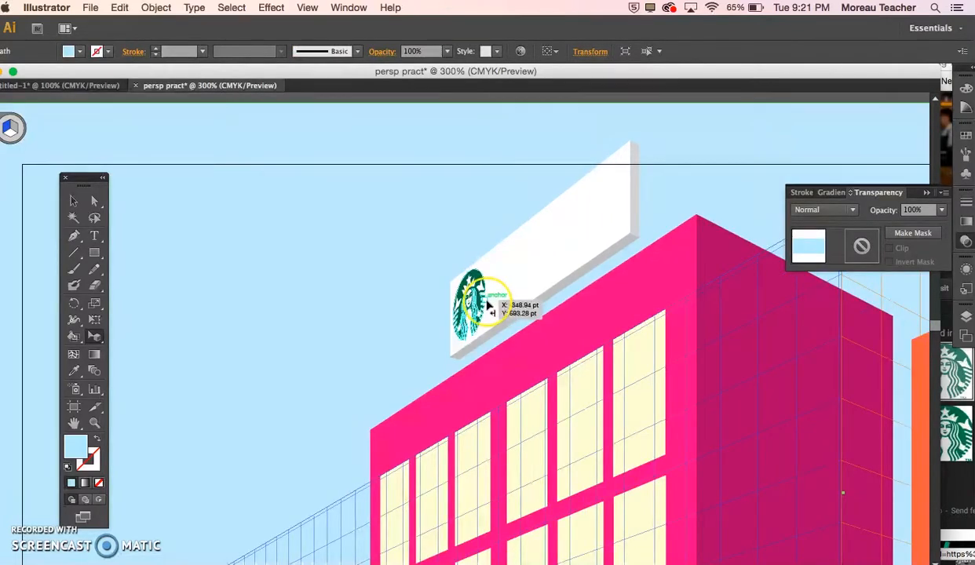
key("super+minus")
key("super+minus")
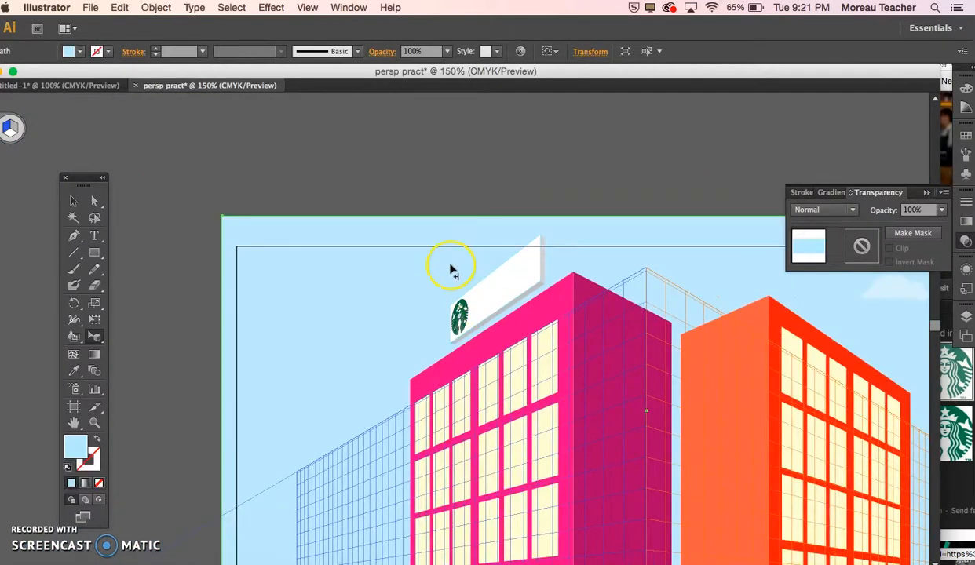
scroll(210, 154, "up", 3)
scroll(210, 155, "left", 2)
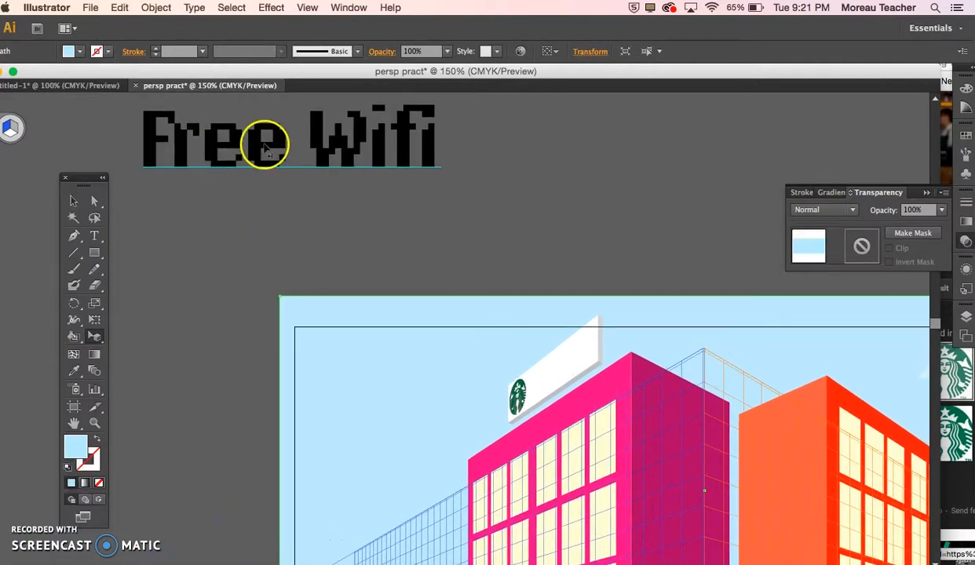
left_click_drag(253, 145, 562, 368)
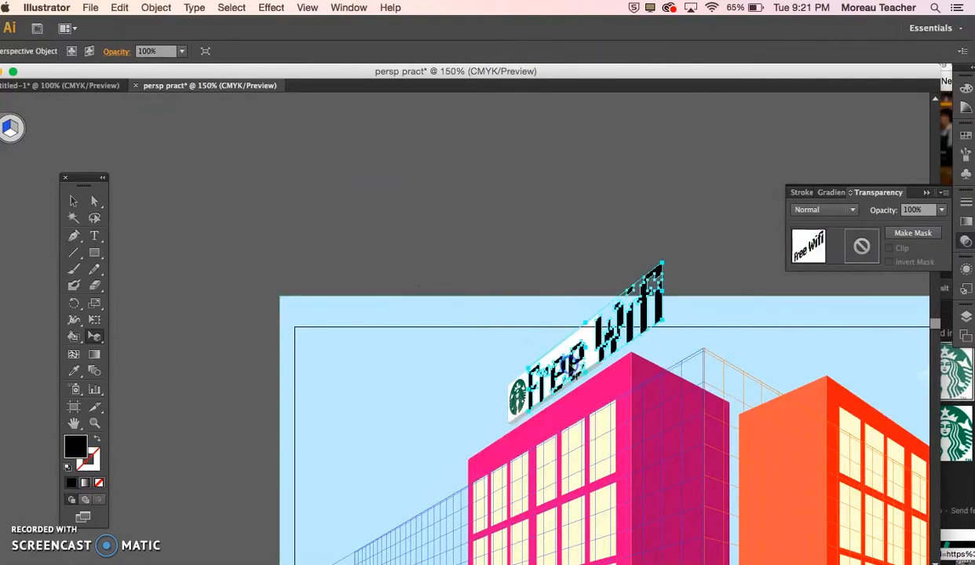
left_click_drag(680, 336, 597, 375)
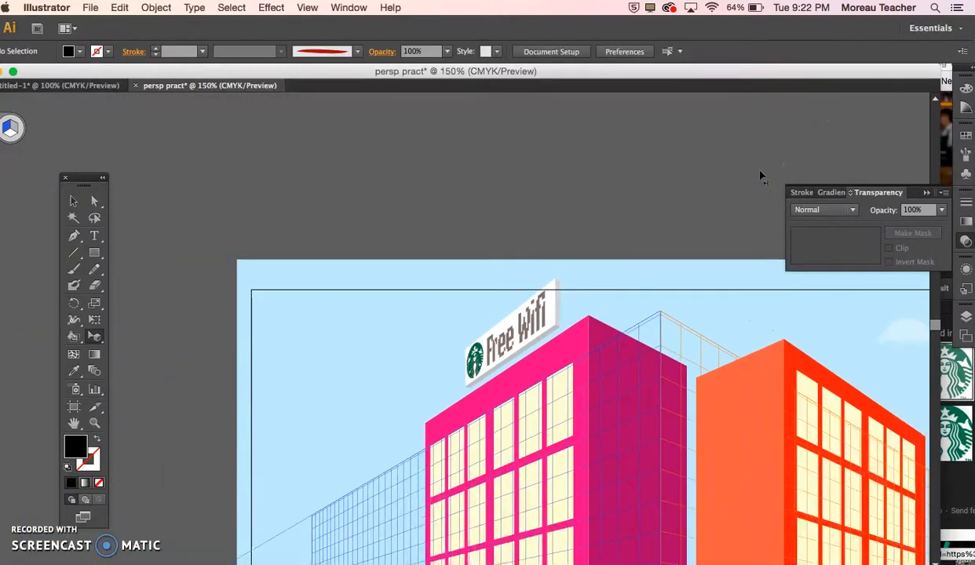
left_click_drag(553, 320, 507, 357)
scroll(583, 224, "down", 5)
scroll(583, 223, "right", 2)
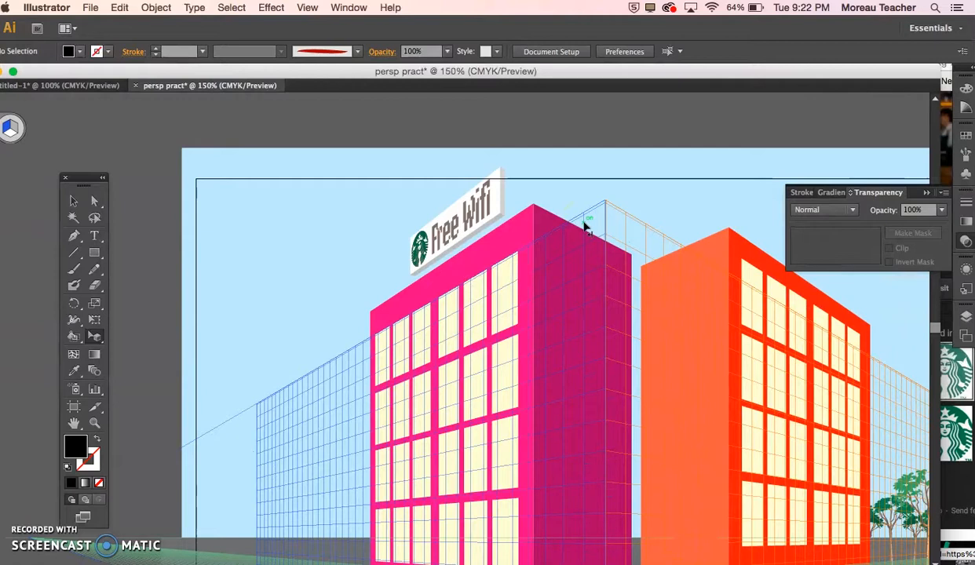
scroll(584, 226, "down", 3)
scroll(583, 226, "right", 1)
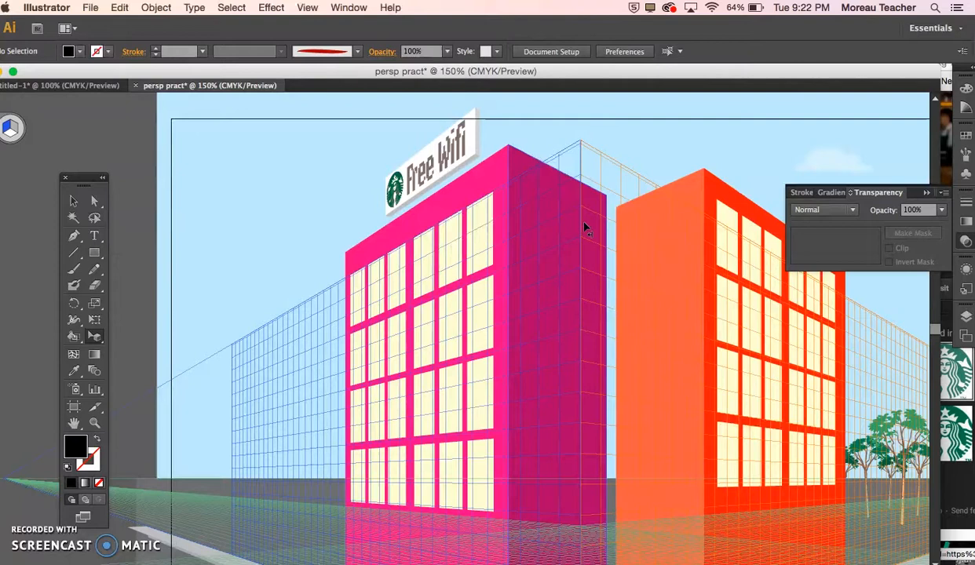
left_click_drag(555, 216, 415, 211)
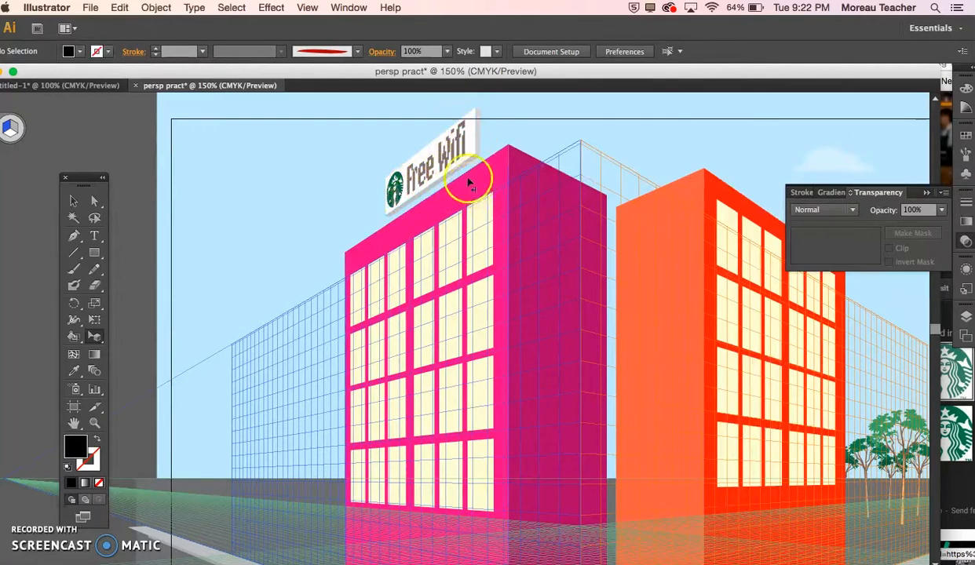
Step: Draw a short vertical line with a 2 pt black stroke in the empty space above the artboard
scroll(387, 303, "down", 5)
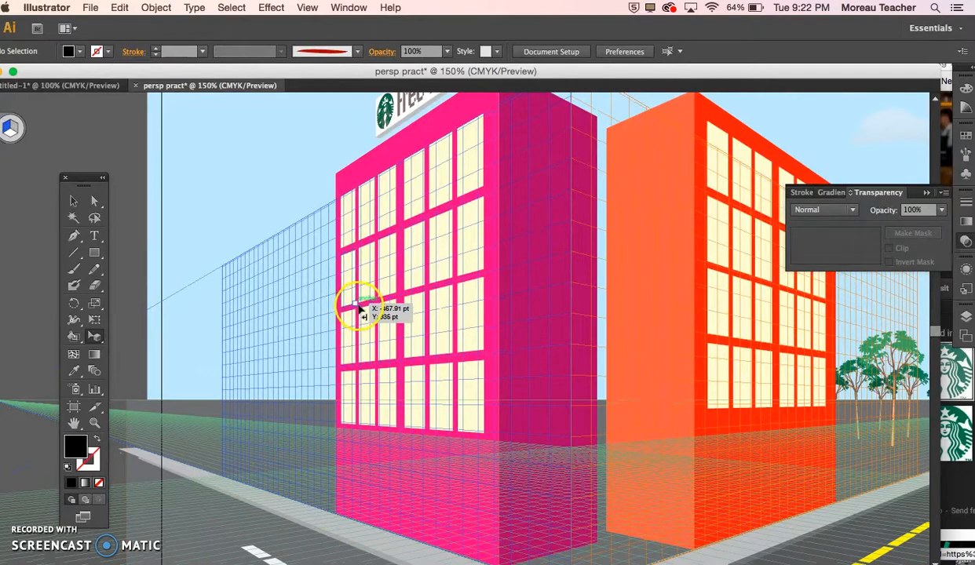
left_click(966, 316)
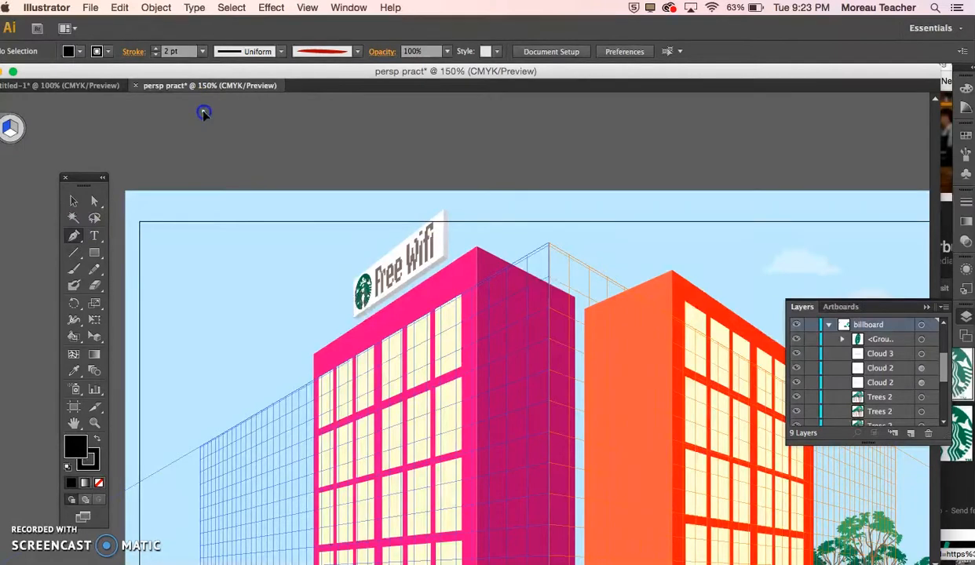
left_click(203, 112)
left_click(204, 161)
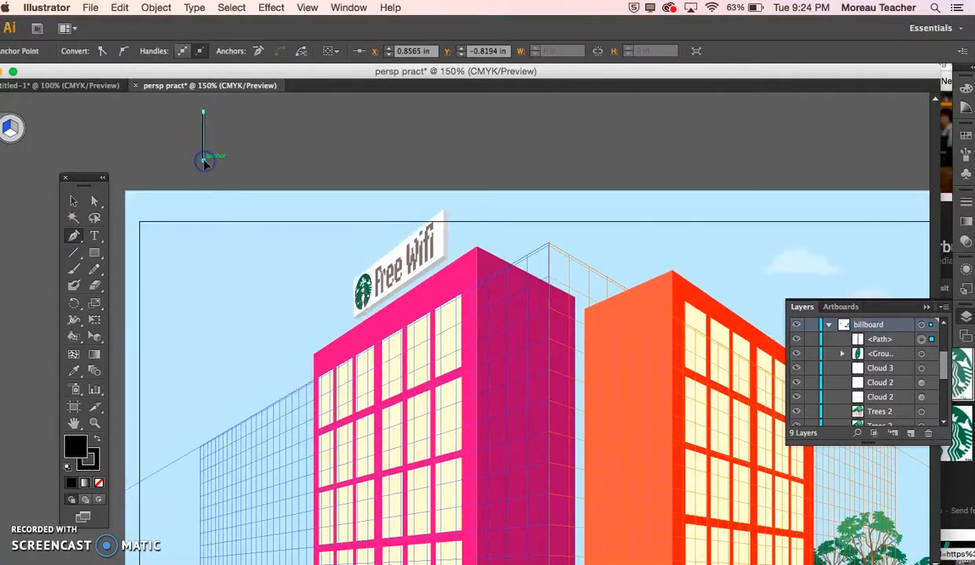
left_click(72, 200)
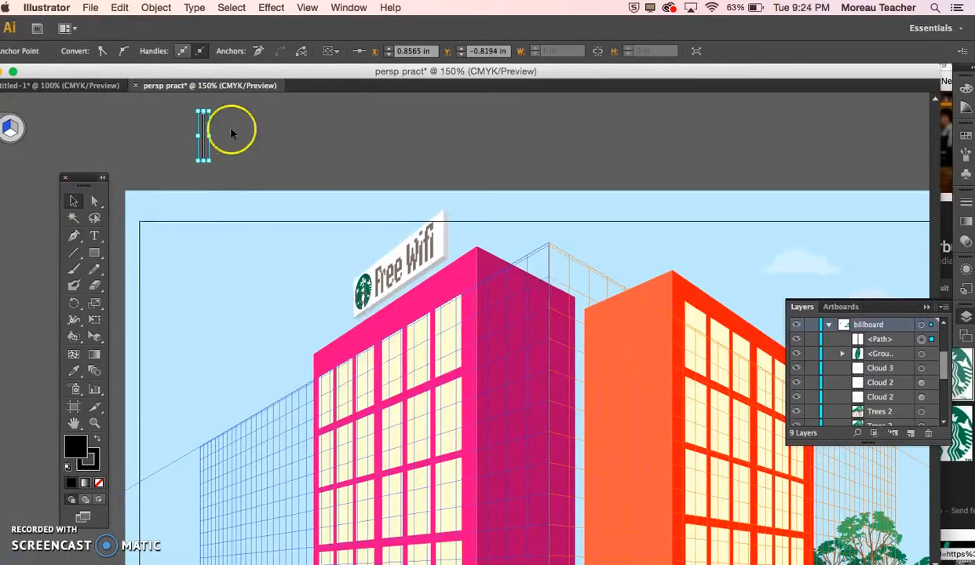
Step: Apply a 3D Revolve effect to the vertical line, adding a second light to its plastic shading
left_click(271, 7)
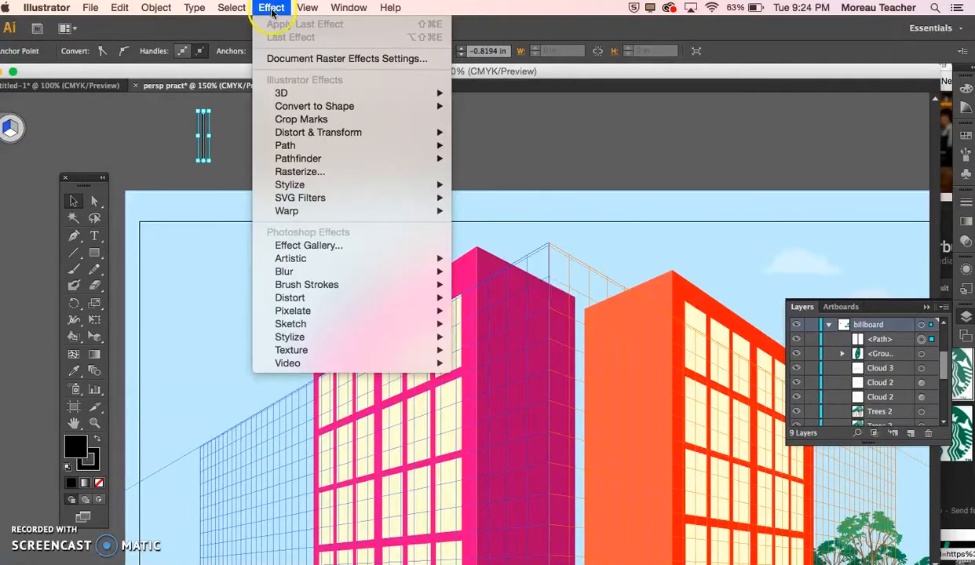
mouse_move(282, 94)
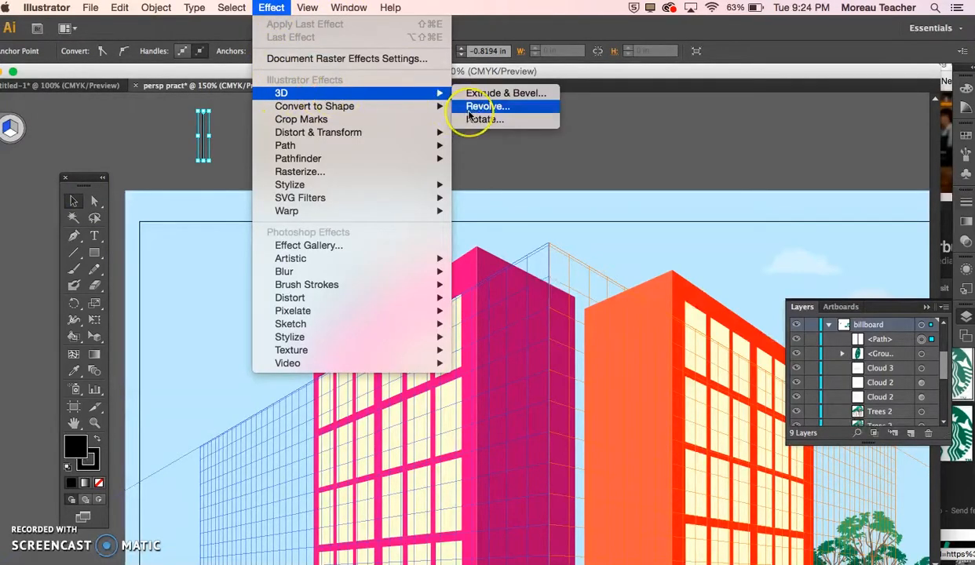
left_click(468, 112)
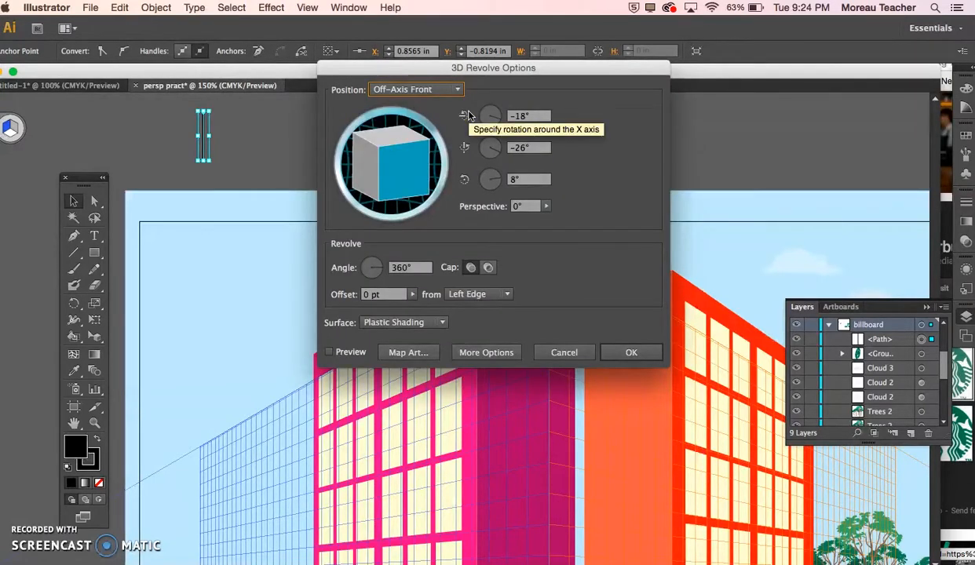
left_click(329, 353)
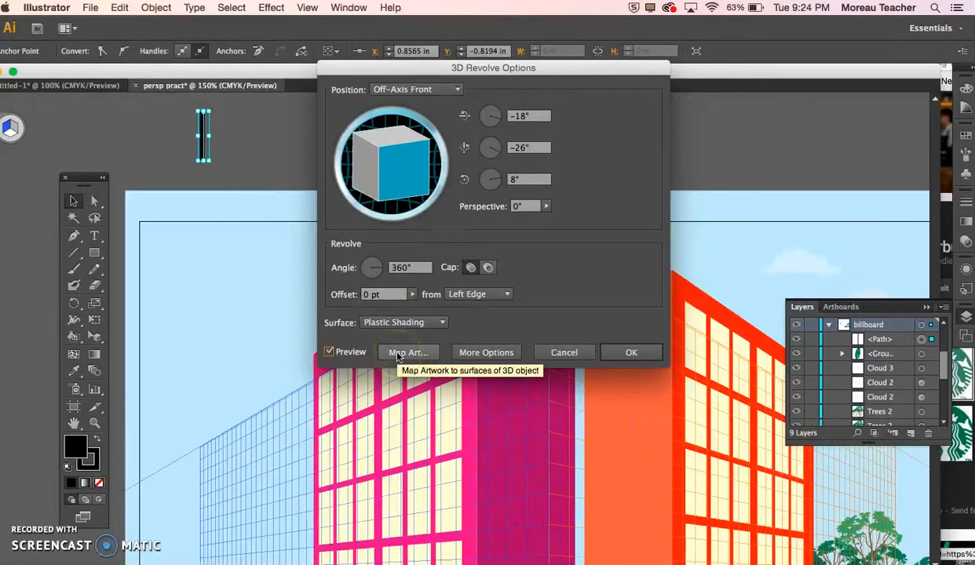
left_click(463, 353)
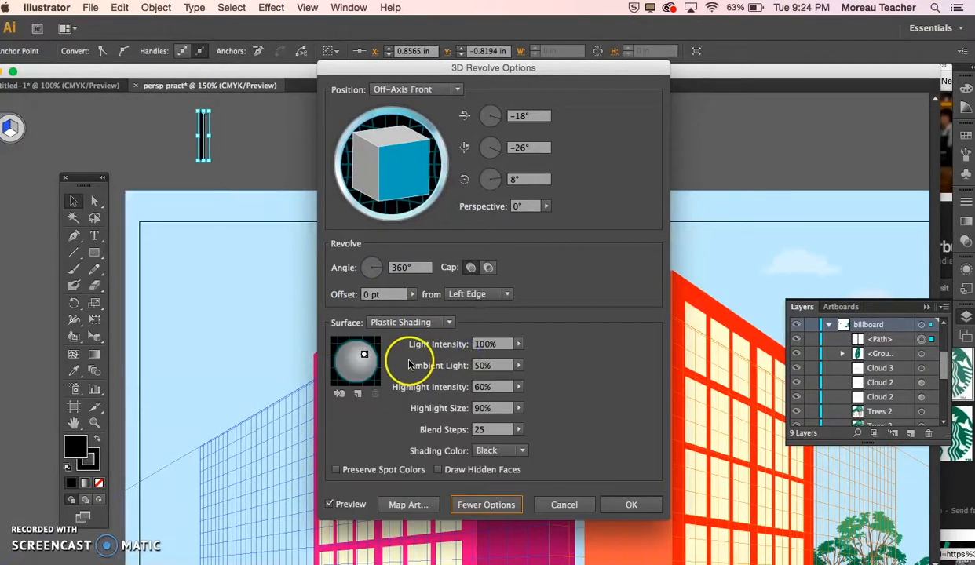
left_click(357, 393)
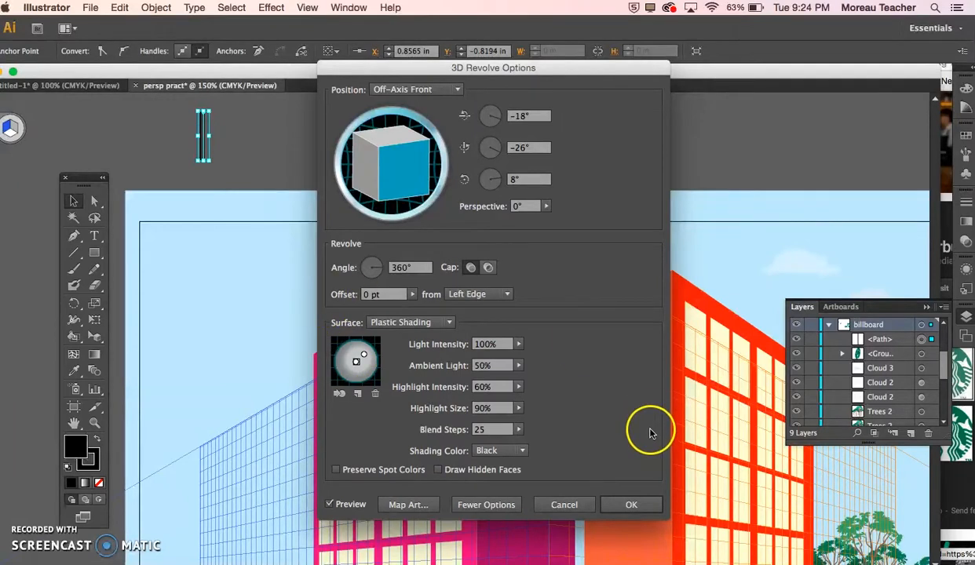
left_click(631, 505)
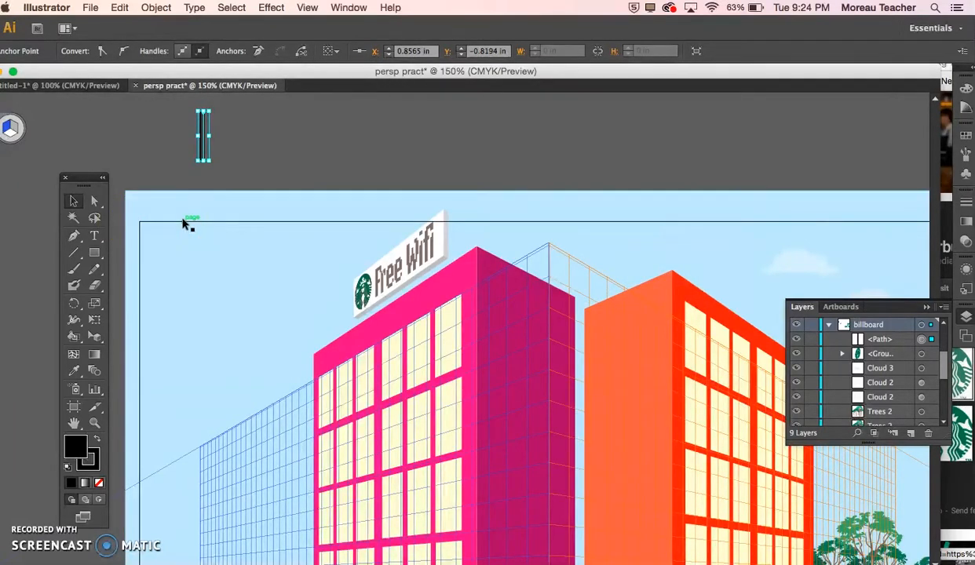
Step: Examine the shading and outline of the revolved pole up close with it deselected
key("super+equal")
key("super+equal")
key("super+equal")
key("super+equal")
scroll(183, 220, "up", 10)
scroll(183, 220, "left", 8)
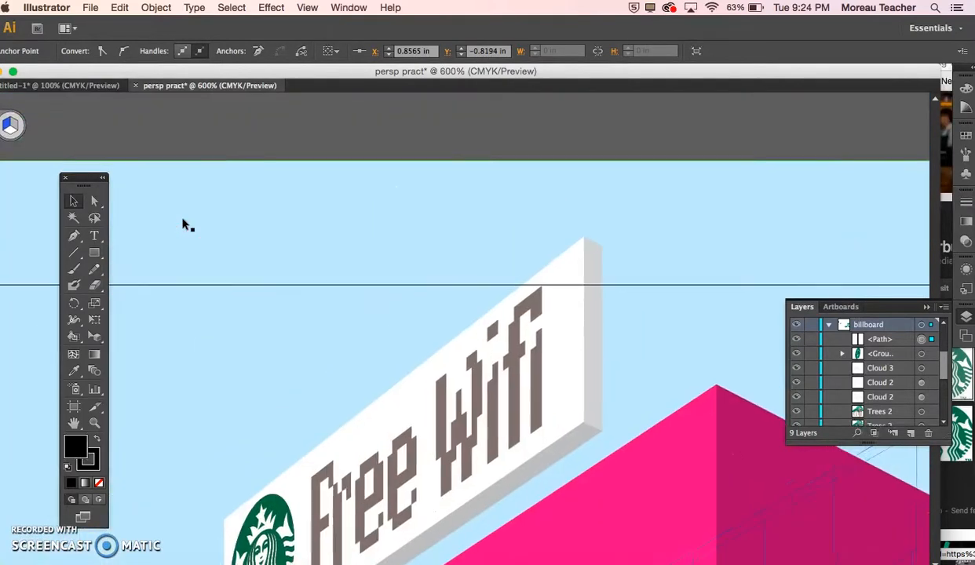
scroll(183, 220, "up", 5)
scroll(183, 220, "left", 7)
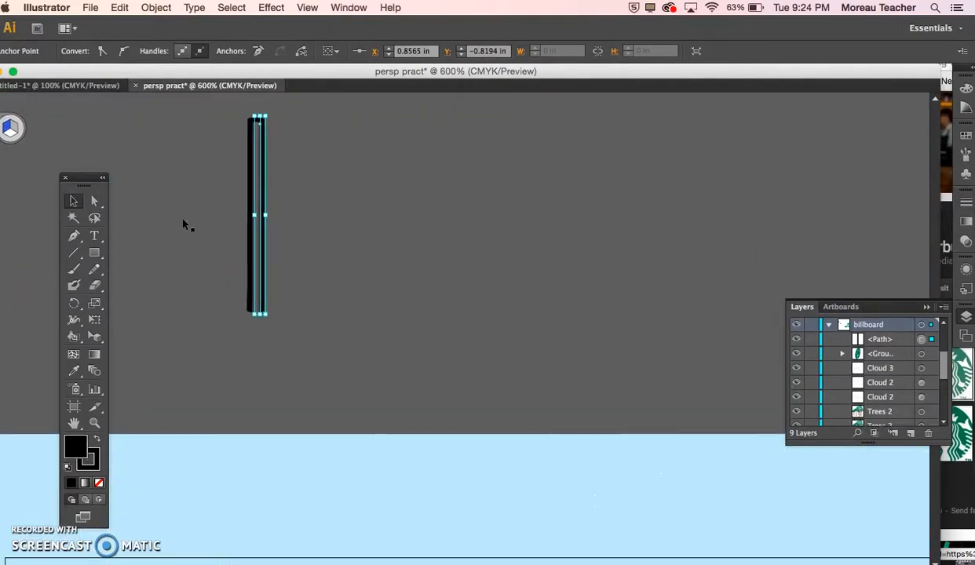
left_click(182, 220)
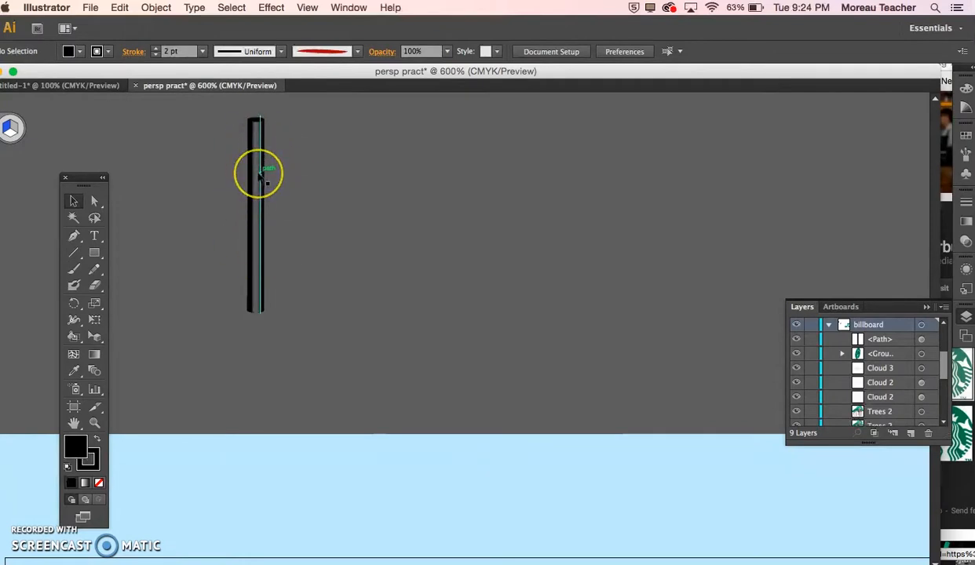
key("super+minus")
key("super+minus")
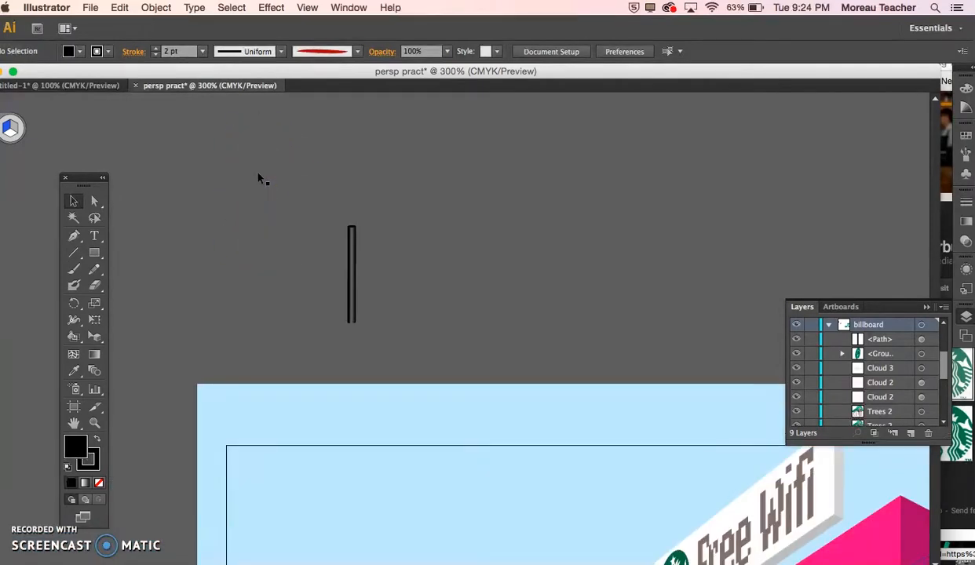
Step: Duplicate the revolved pole and move the copy beneath the Starbucks logo end of the rooftop sign
left_click(350, 246)
left_click_drag(350, 276, 577, 469)
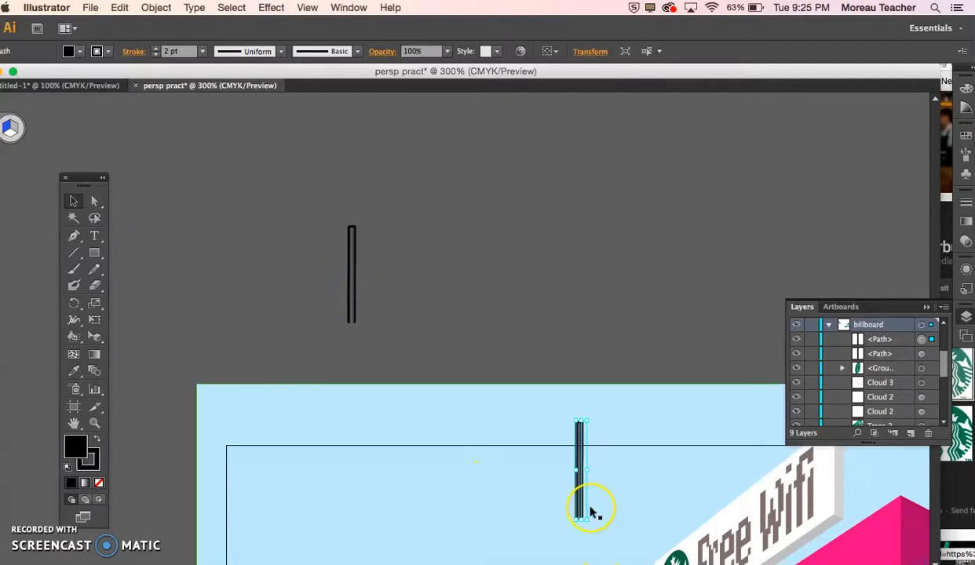
scroll(593, 512, "down", 5)
scroll(592, 512, "right", 2)
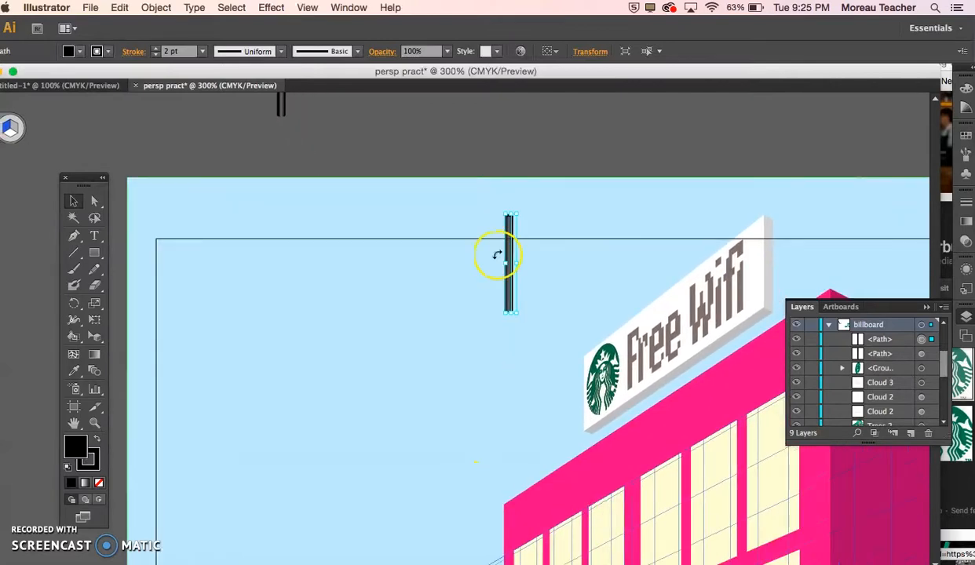
left_click_drag(511, 272, 610, 463)
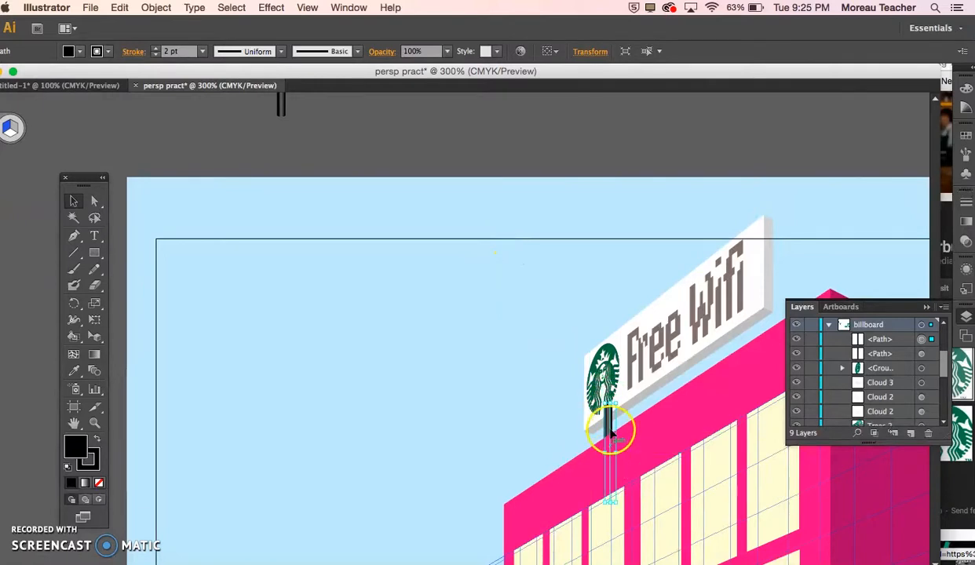
Step: Set the pole copy's stroke weight to 1 pt and position it as a support under the logo end of the sign
left_click_drag(602, 424, 483, 364)
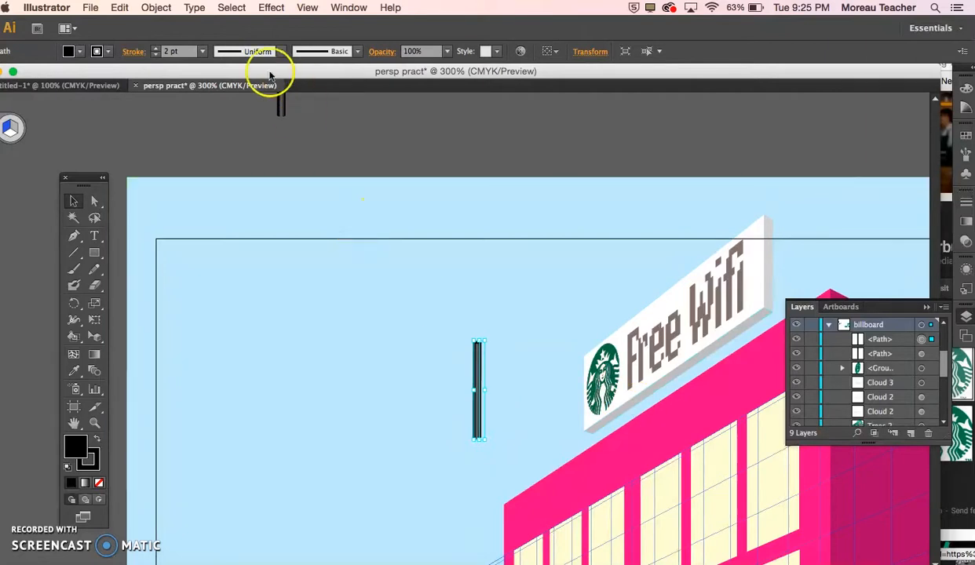
left_click(203, 52)
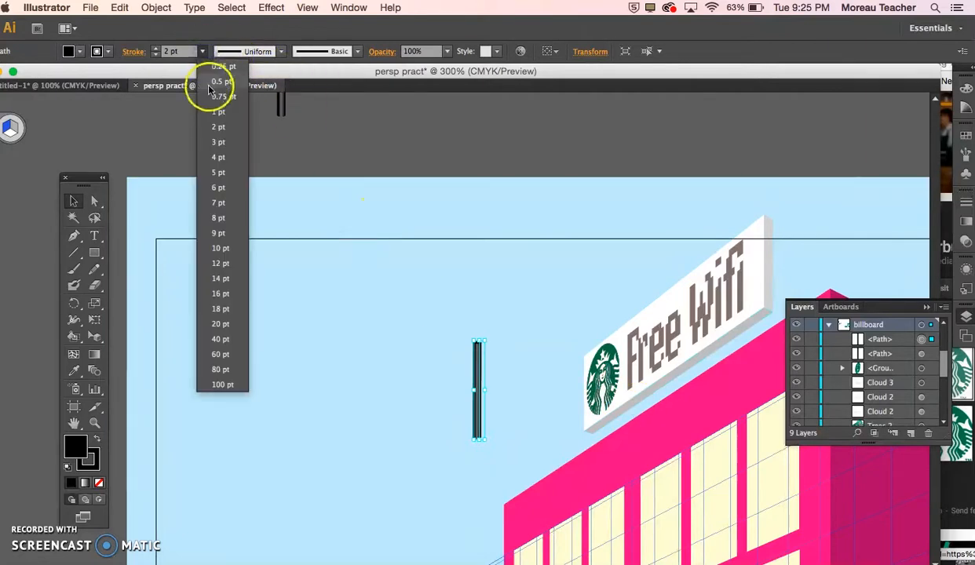
left_click(216, 82)
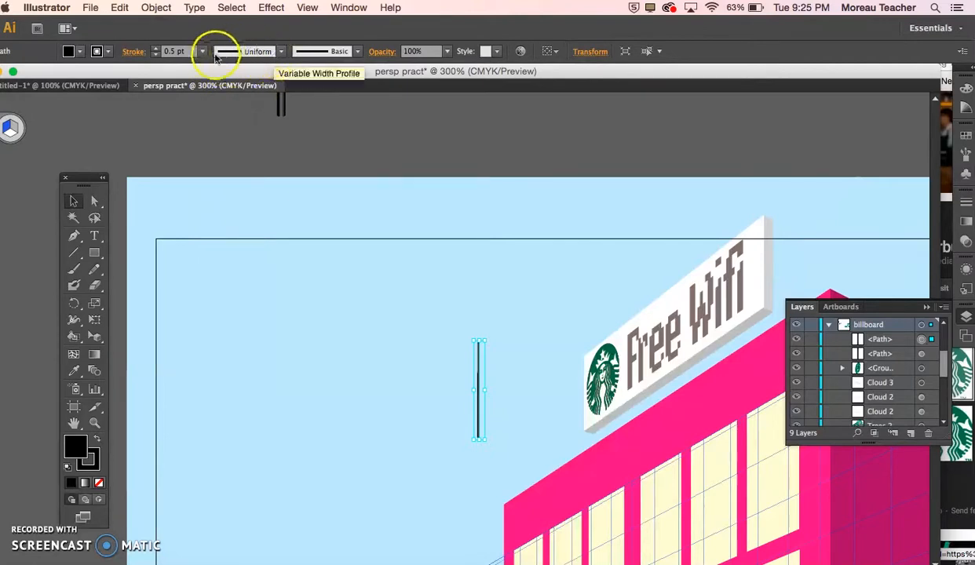
left_click(202, 51)
left_click(212, 112)
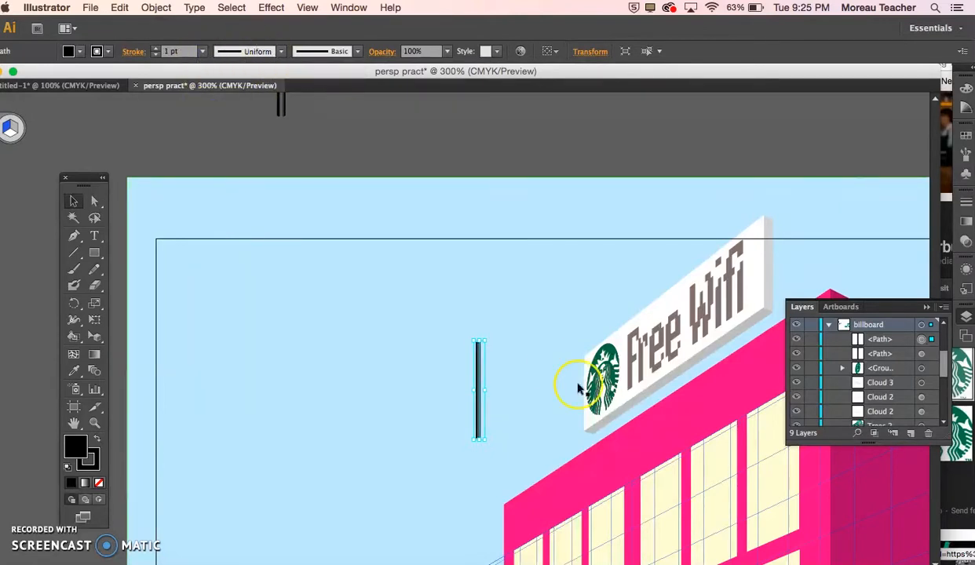
left_click_drag(480, 369, 609, 446)
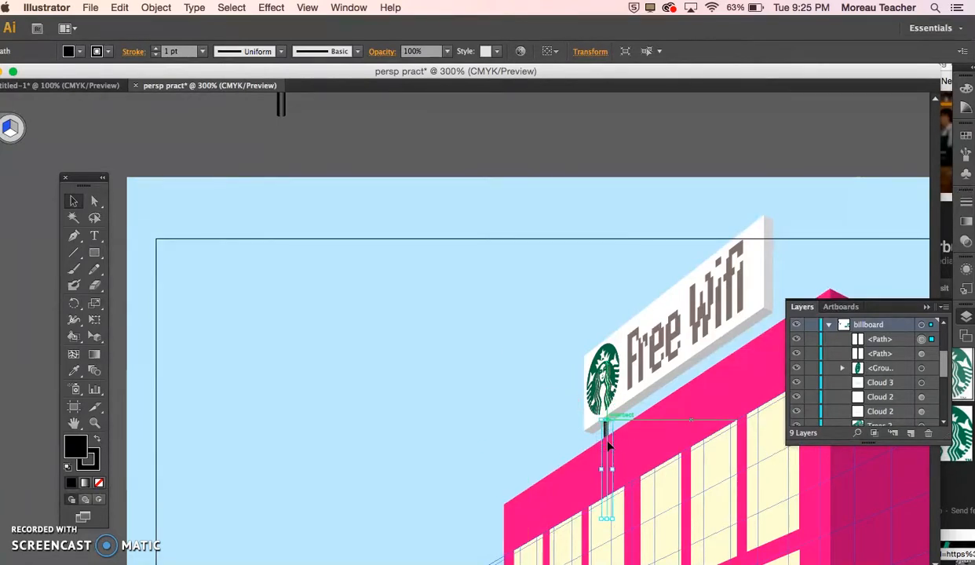
Step: Duplicate the support pole under the far end of the sign and set the copy's stroke weight to 1.5 pt
left_click(627, 303)
scroll(623, 409, "down", 3)
key("super+equal")
key("super+equal")
key("super+equal")
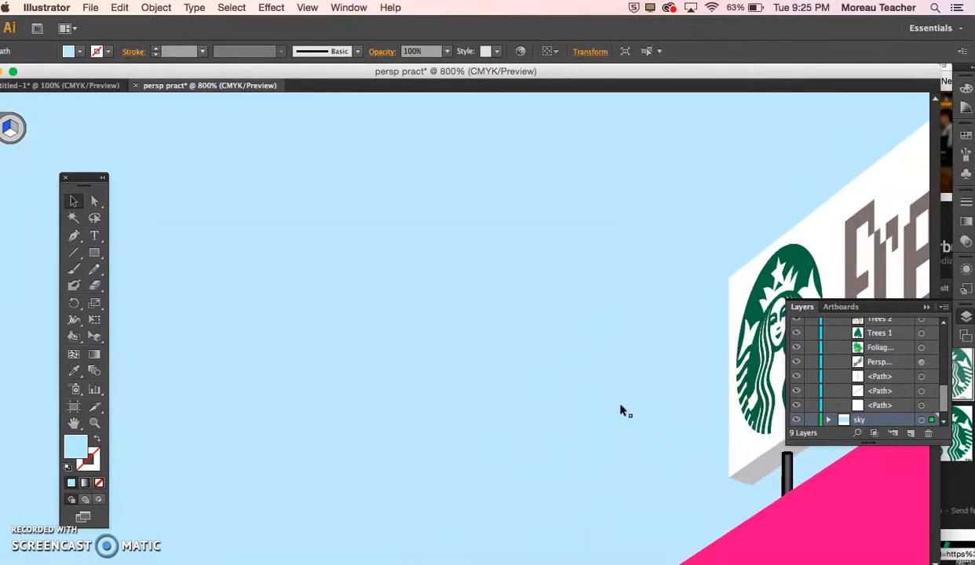
scroll(619, 407, "down", 4)
scroll(618, 406, "right", 5)
left_click_drag(566, 306, 877, 98)
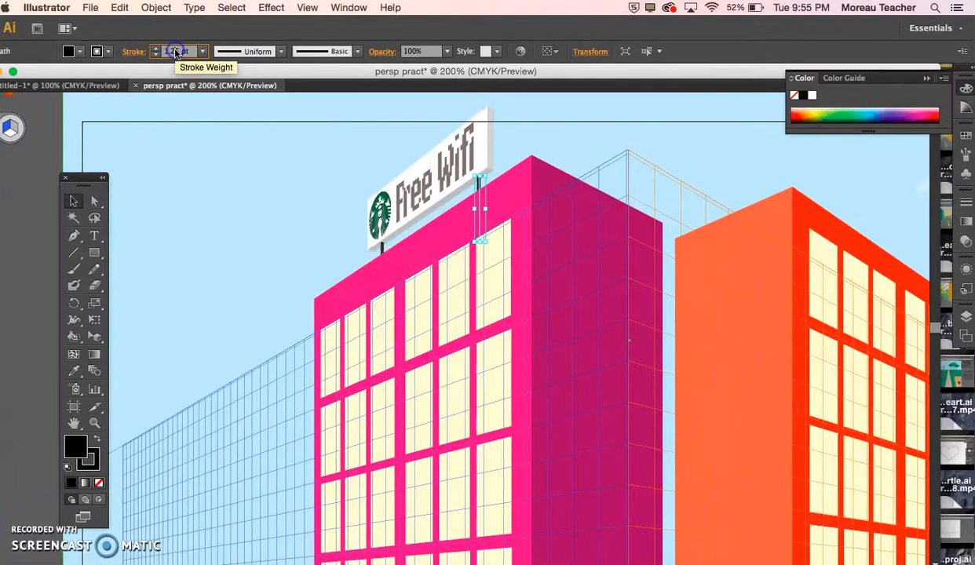
left_click(174, 52)
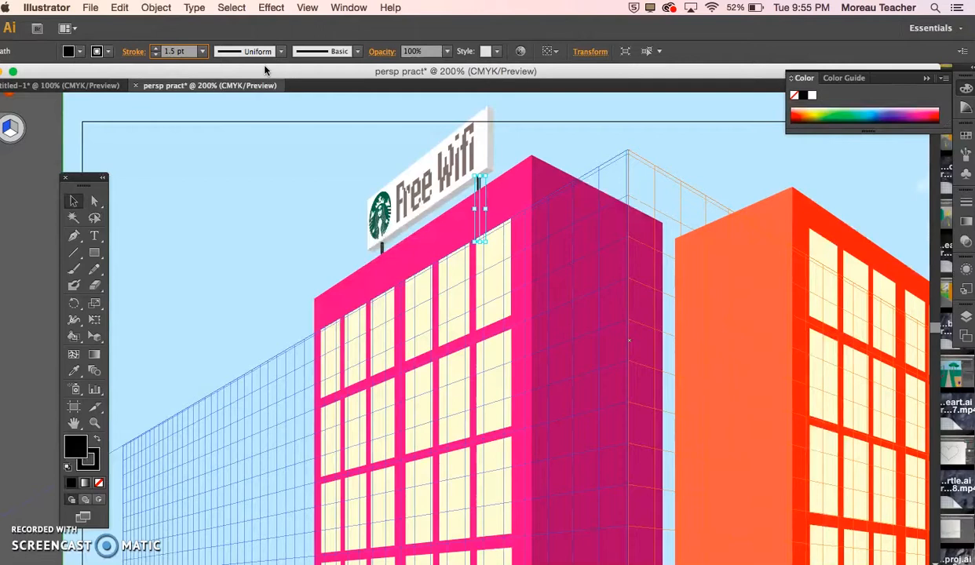
Step: Nudge the far support pole so it sits just beneath the sign's underside near the end of "Wifi"
left_click(380, 245)
left_click(476, 188)
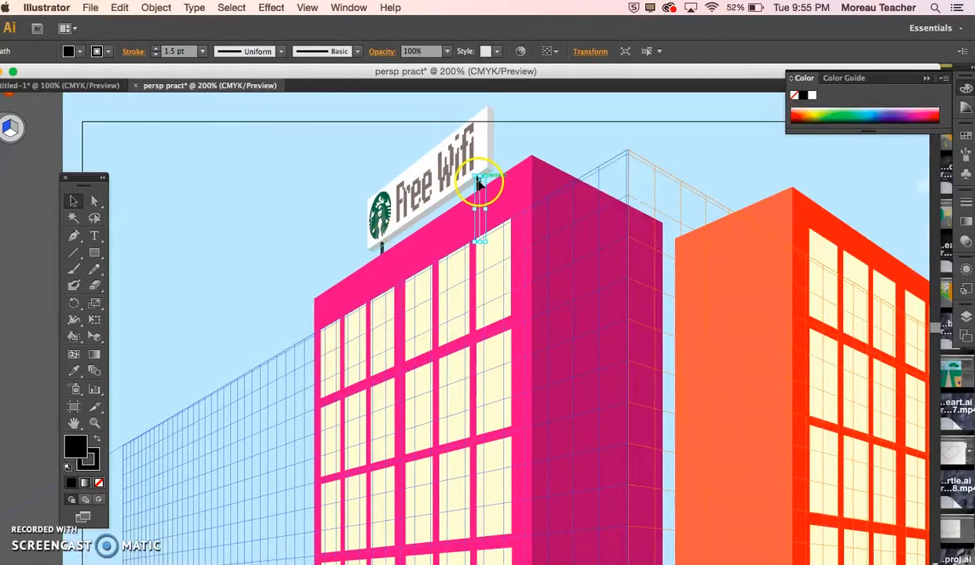
left_click_drag(478, 182, 475, 188)
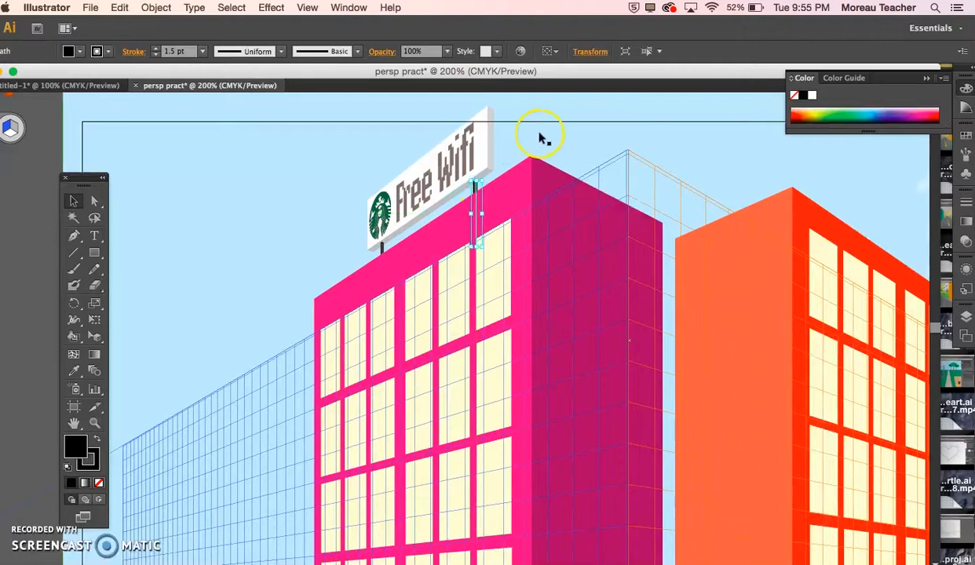
left_click(478, 183)
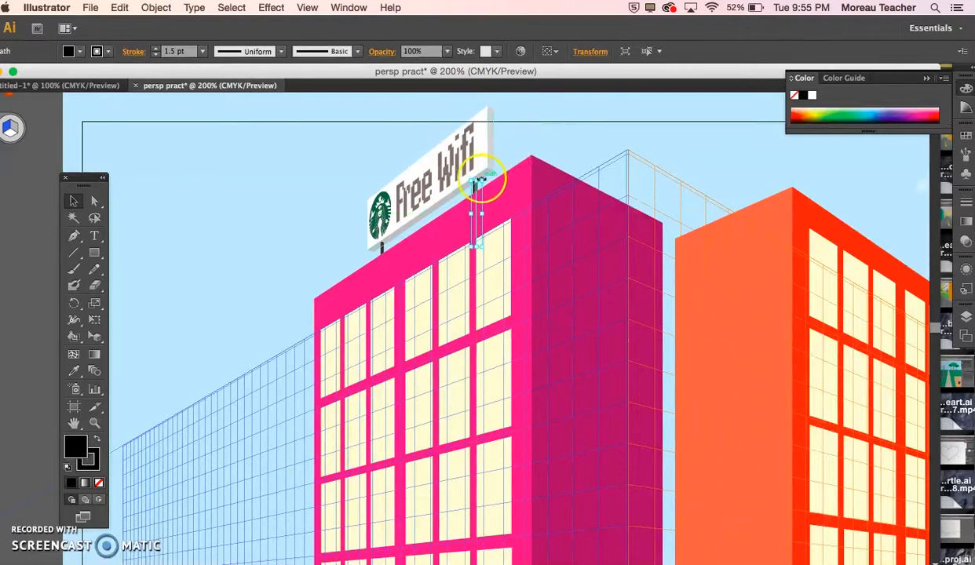
left_click_drag(476, 182, 476, 182)
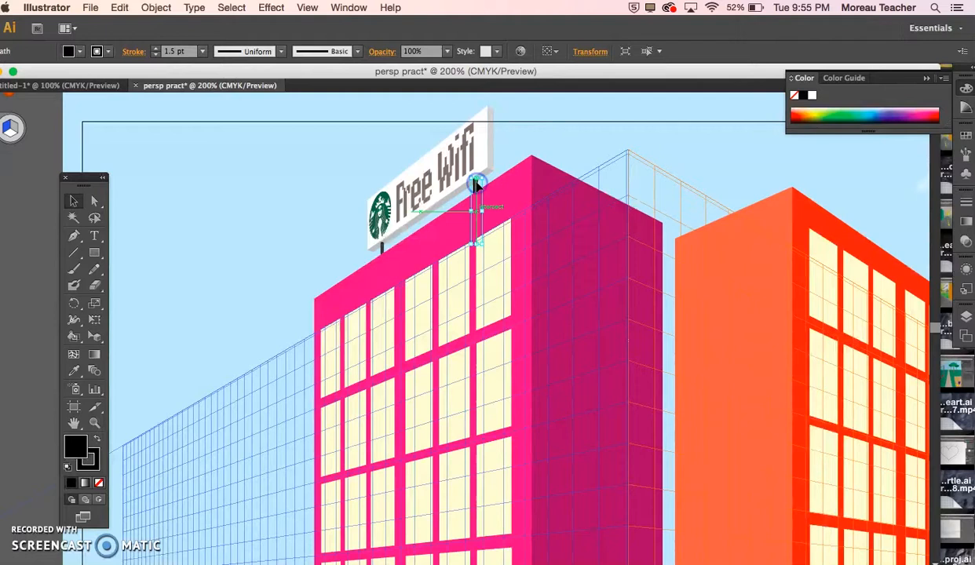
left_click(527, 162)
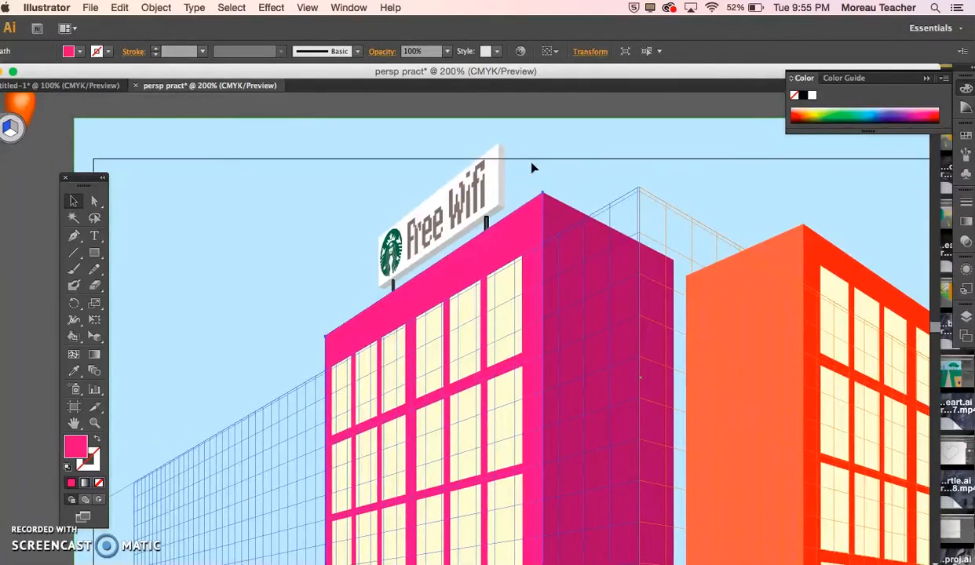
Step: Take the spare pole above the artboard and place it at the sidewalk's street corner with a 3 pt stroke
key("super+minus")
left_click(431, 182)
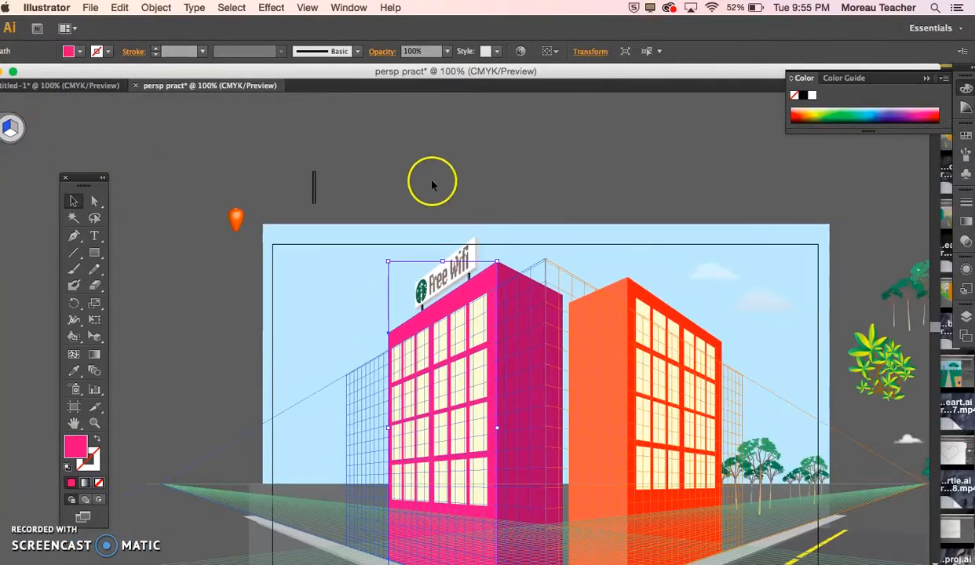
left_click(314, 190)
scroll(316, 191, "down", 2)
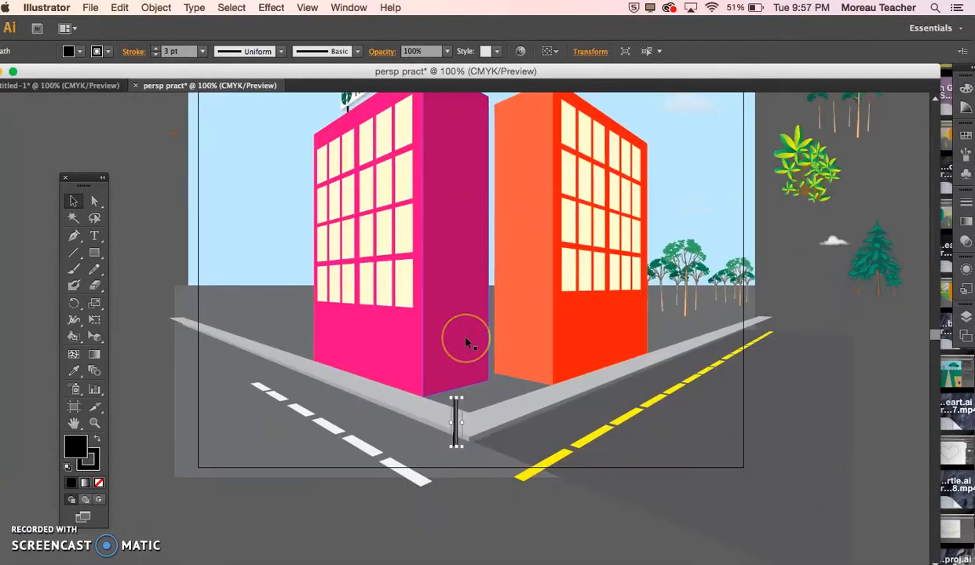
Step: Draw an octagon on the lower front wall of the pink building with the Polygon tool
key("super+plus")
scroll(465, 343, "down", 3)
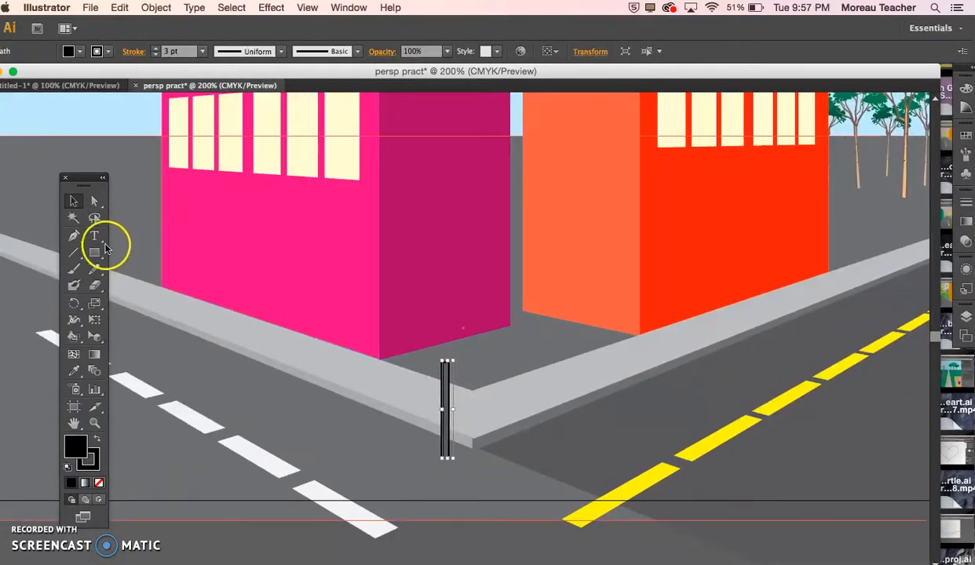
left_click_drag(94, 253, 138, 287)
left_click(263, 275)
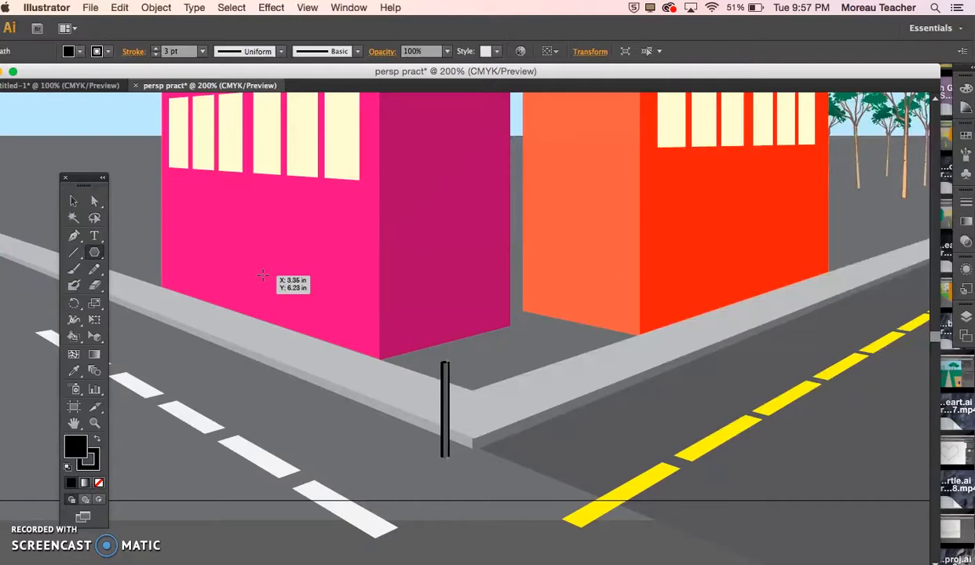
left_click_drag(263, 275, 281, 292)
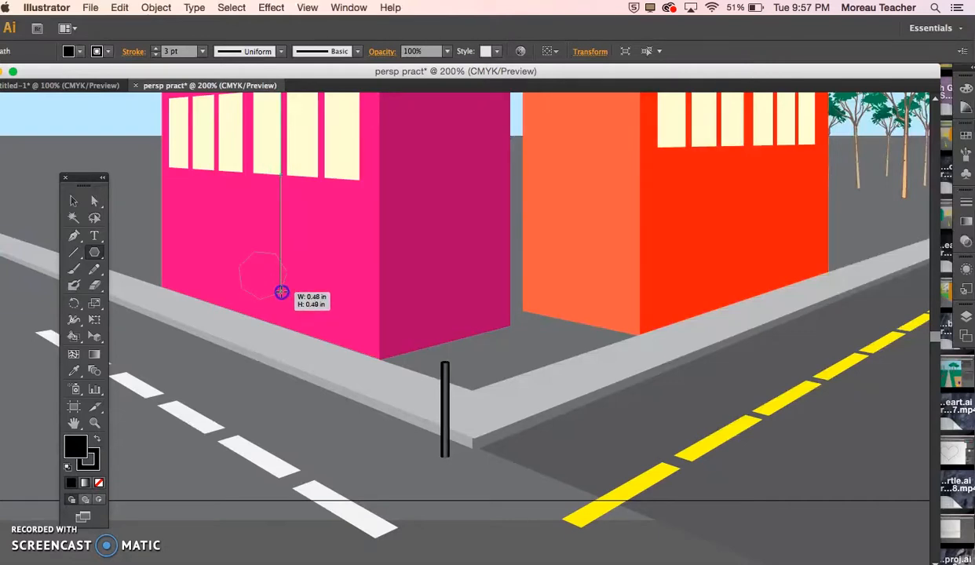
left_click_drag(281, 292, 285, 295)
Step: Fill the octagon with red and set its stroke to none
left_click(82, 52)
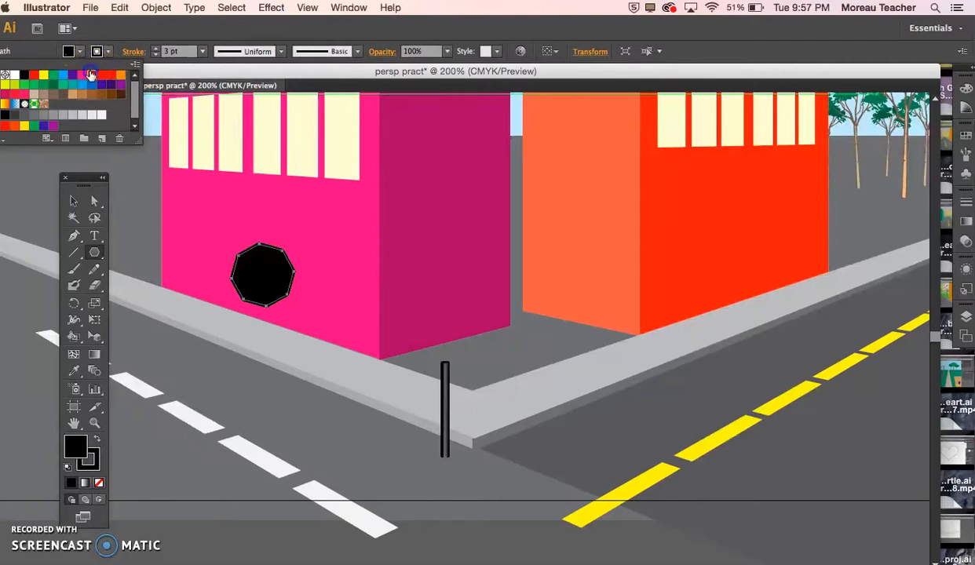
left_click(91, 74)
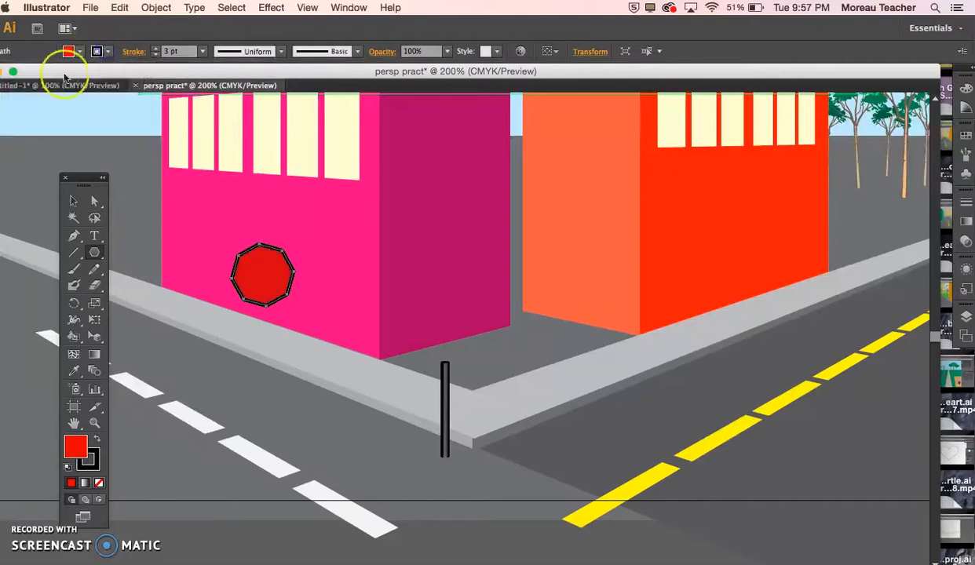
left_click(107, 51)
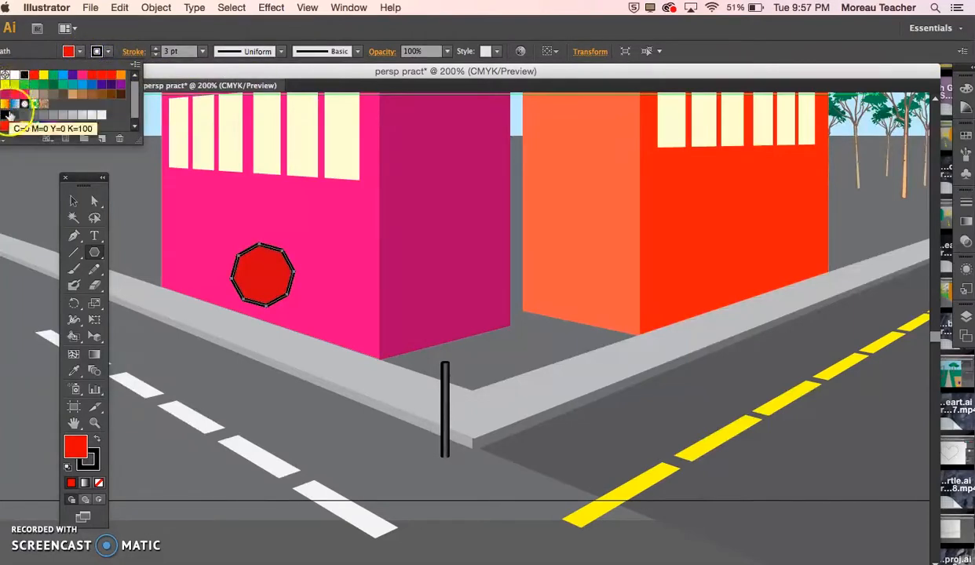
left_click(5, 75)
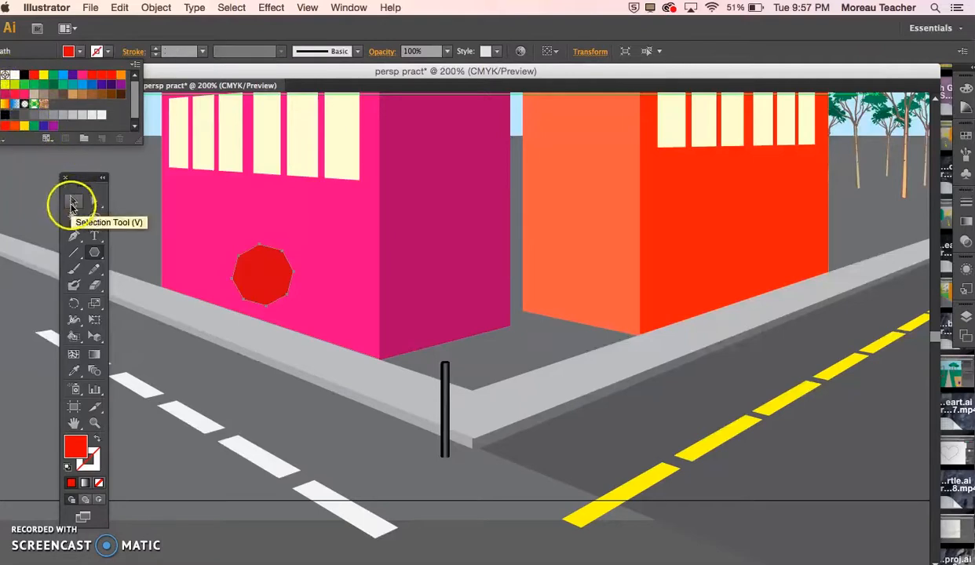
Step: Try to place the red octagon over the top of the corner pole on the left perspective grid plane
left_click(76, 194)
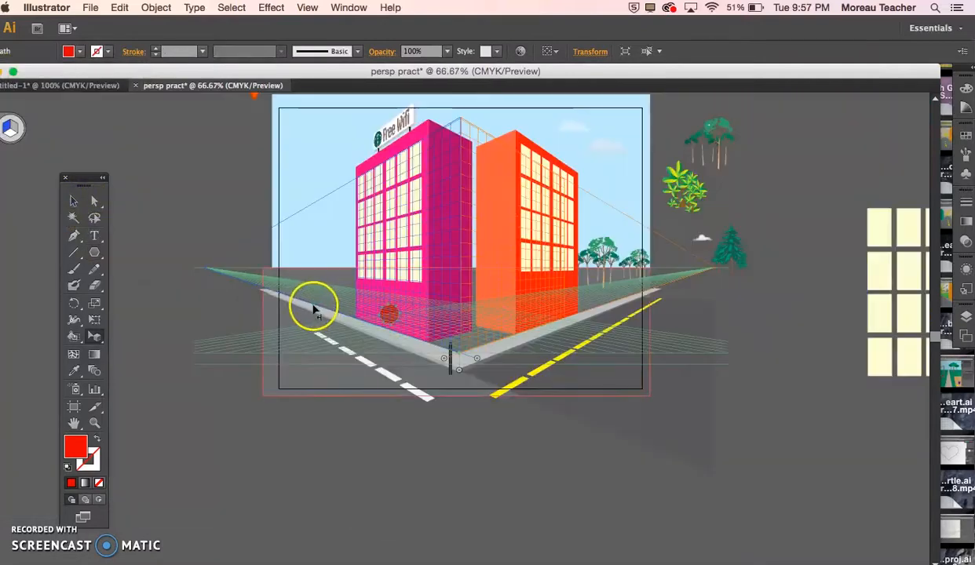
left_click(384, 312)
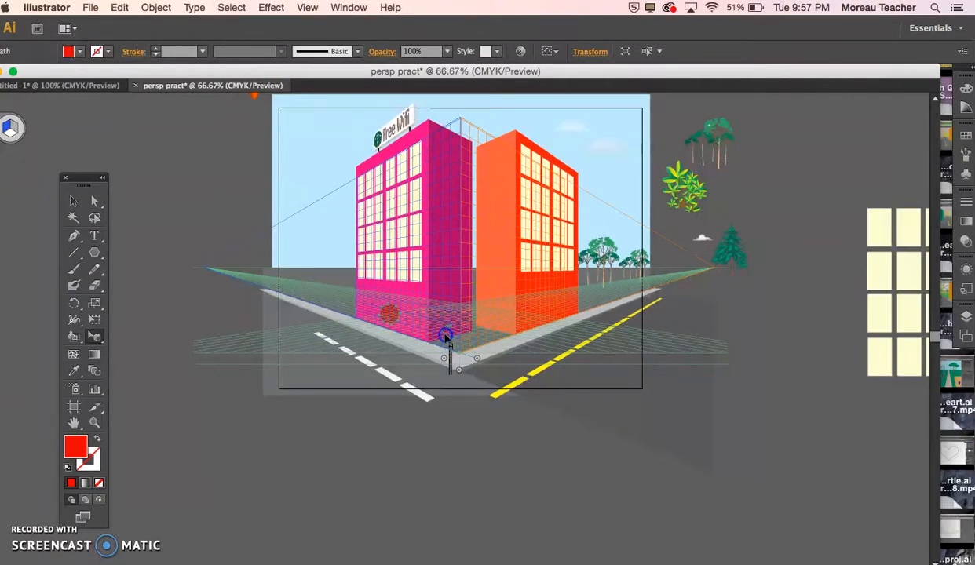
mouse_move(446, 333)
left_mouse_down()
mouse_move(477, 344)
mouse_move(459, 346)
left_mouse_up()
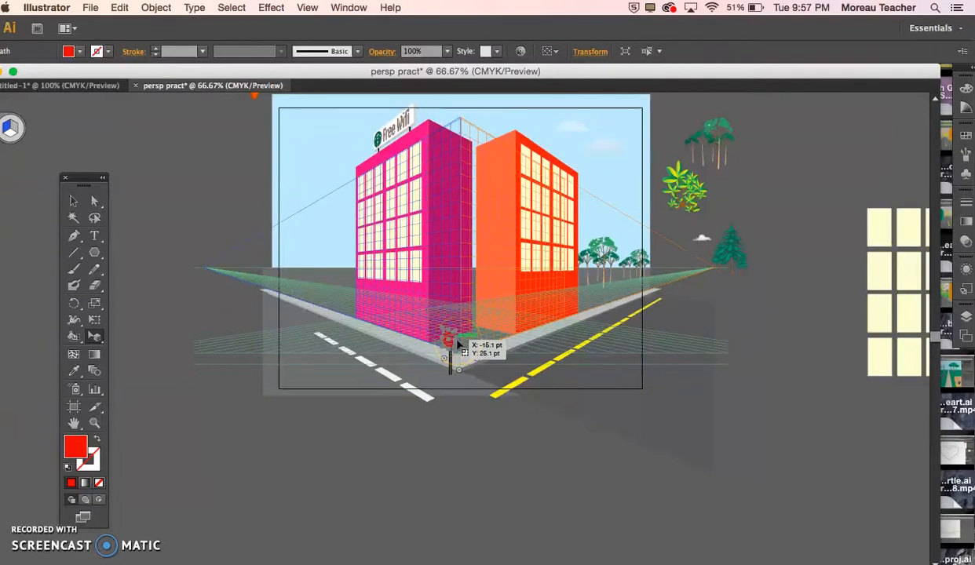
key("super+z")
Step: Place the red octagon on the right perspective grid plane, centered on top of the corner pole as a stop sign
left_click(11, 127)
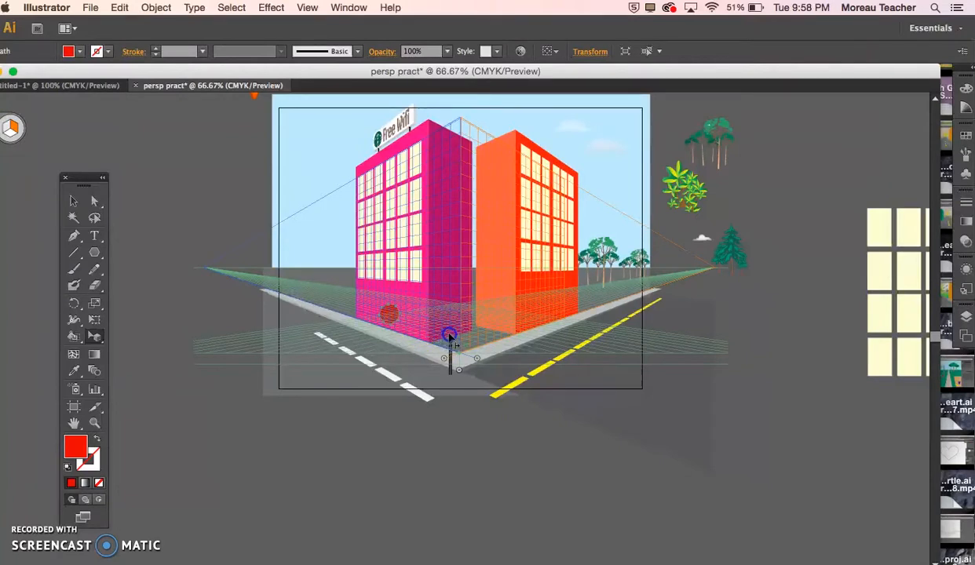
left_click(505, 388)
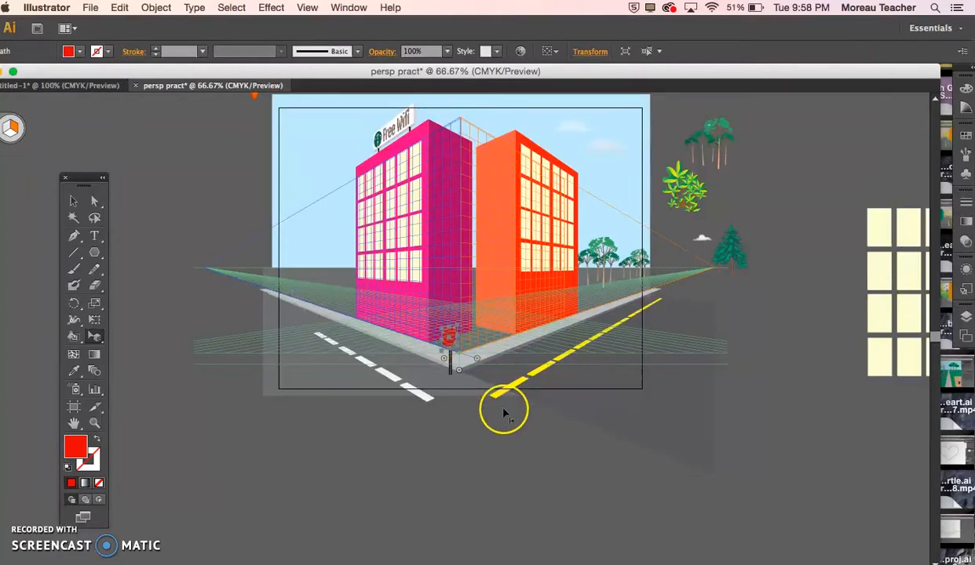
key("super+equal")
key("super+equal")
key("super+equal")
left_click(467, 348)
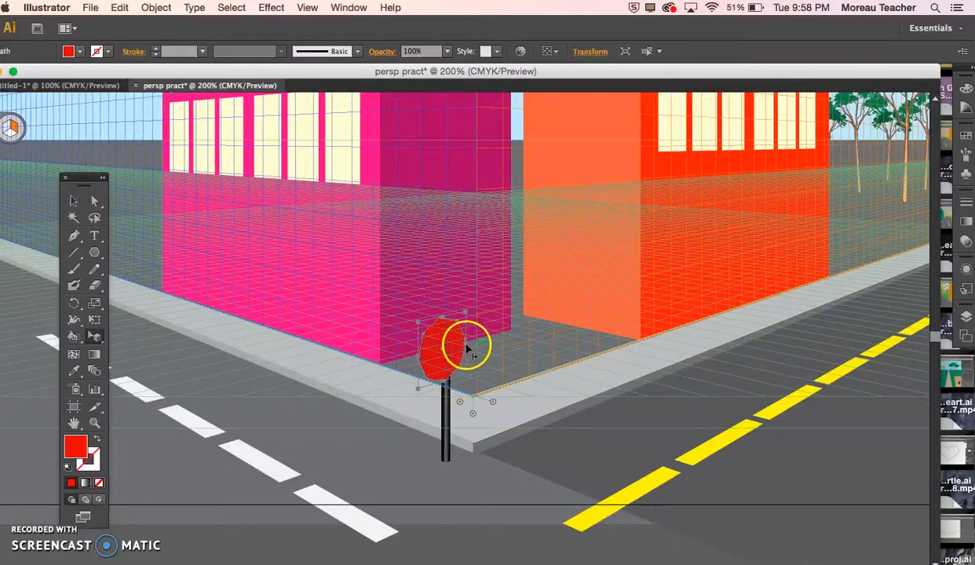
left_click_drag(460, 348, 444, 348)
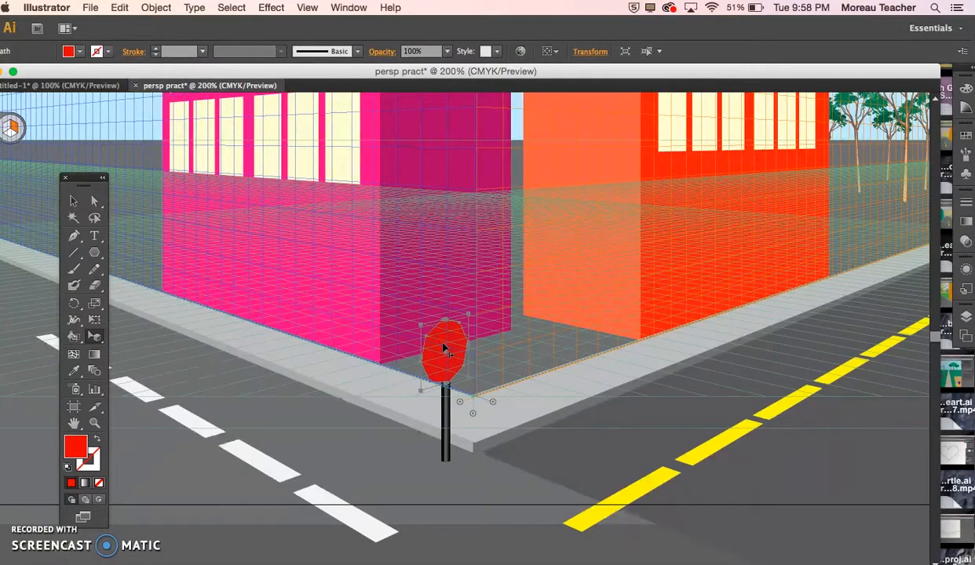
Step: Apply a 3D Extrude & Bevel effect to the octagon with the Off-Axis Front position and a 2 pt extrude depth
left_click(275, 7)
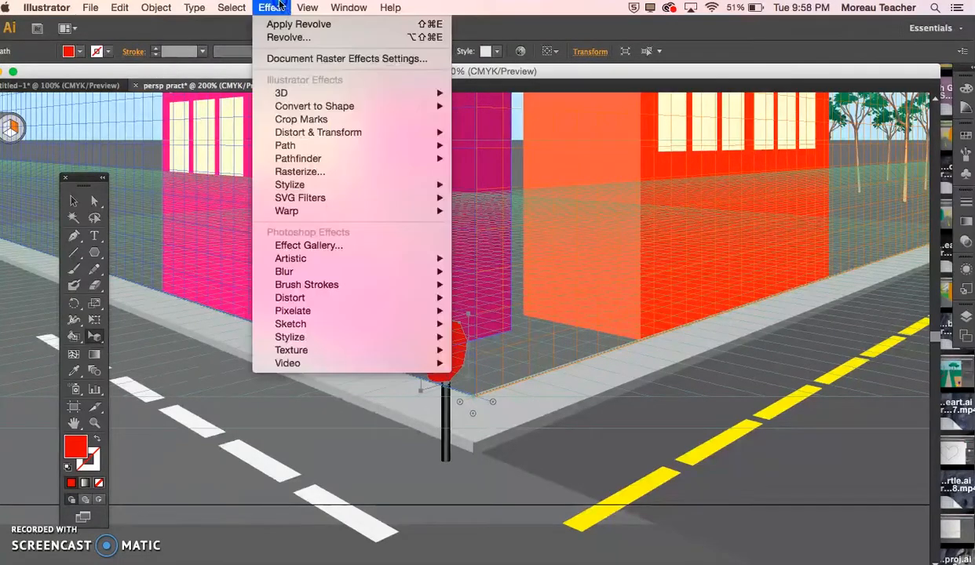
mouse_move(295, 91)
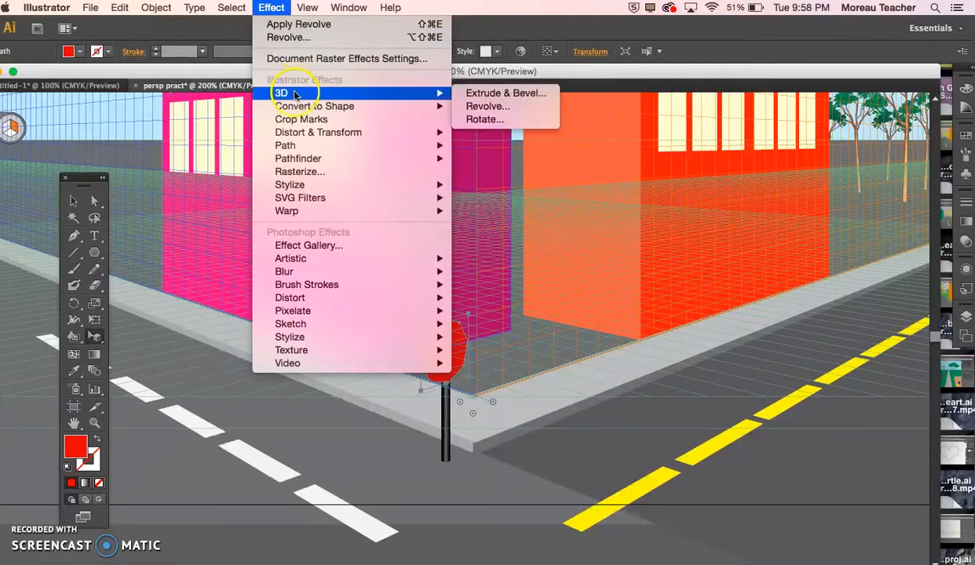
left_click(499, 93)
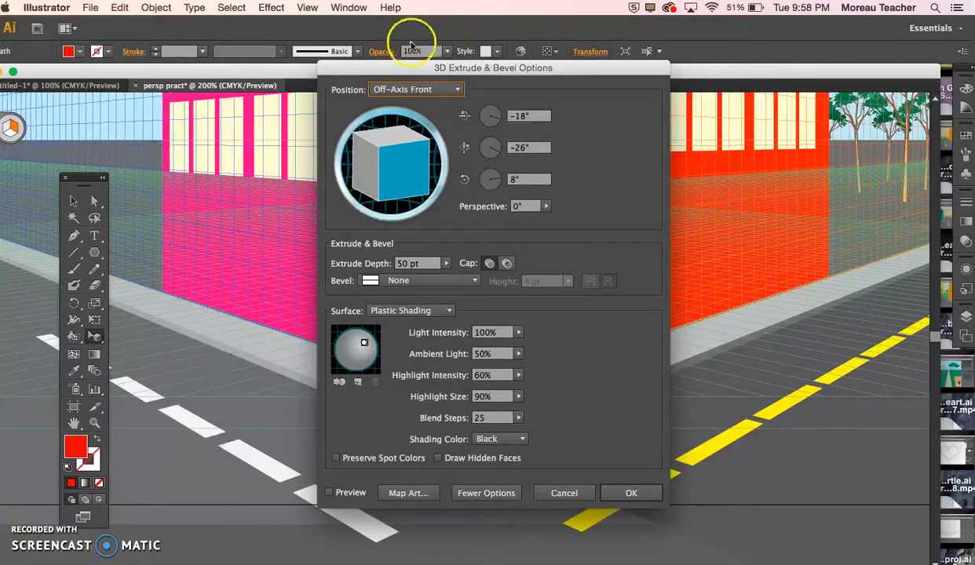
left_click_drag(397, 72, 625, 27)
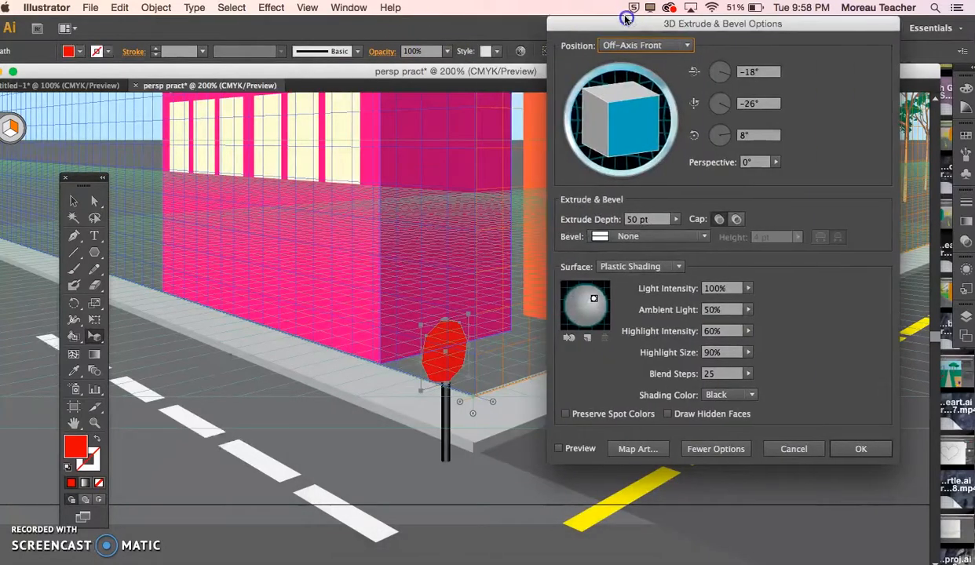
left_click(557, 449)
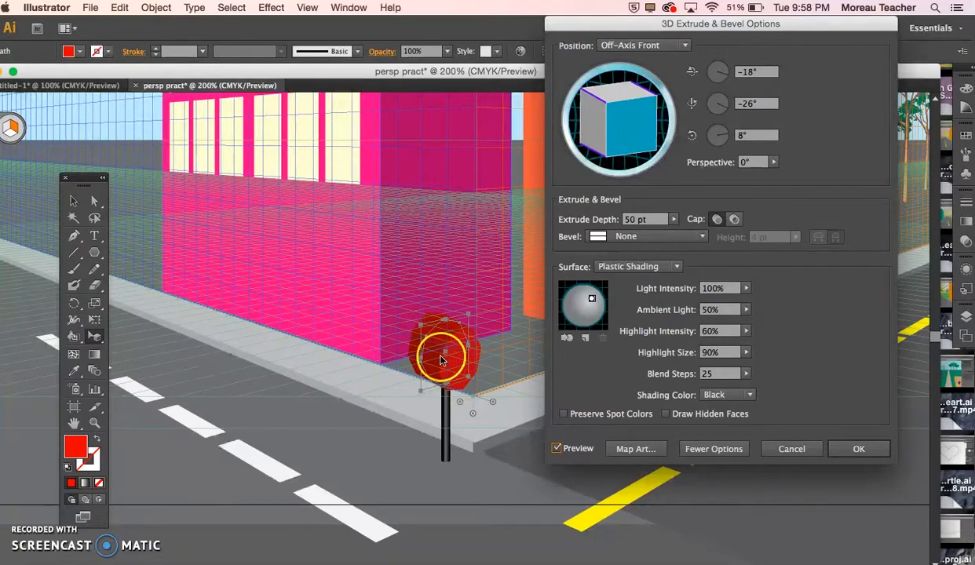
left_click(673, 220)
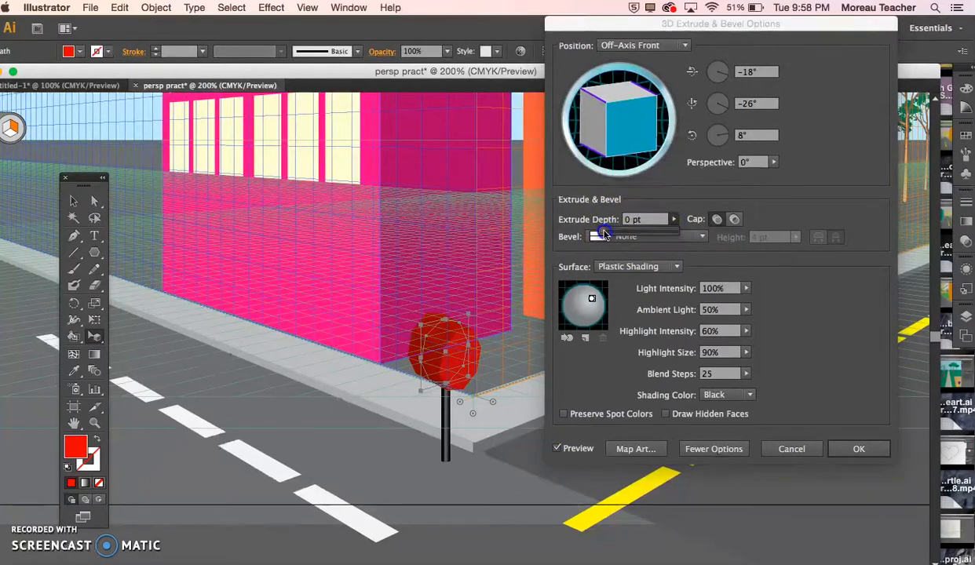
left_click_drag(603, 234, 605, 233)
left_click(634, 221)
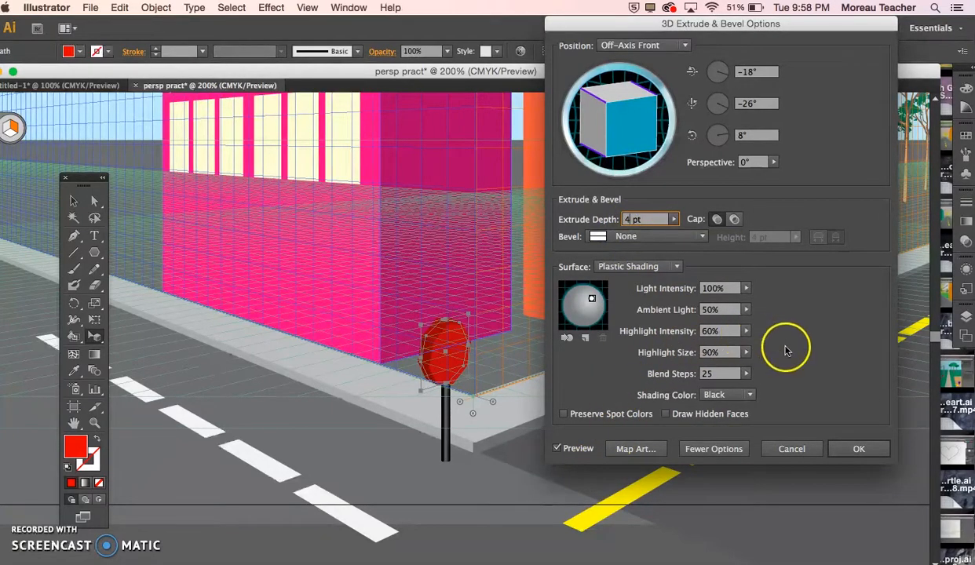
left_click(639, 219)
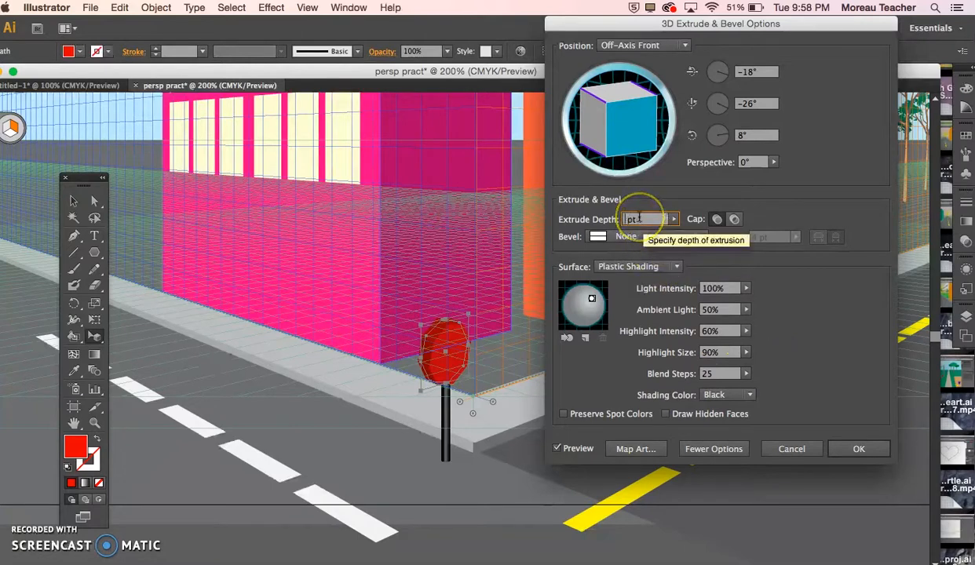
key("Return")
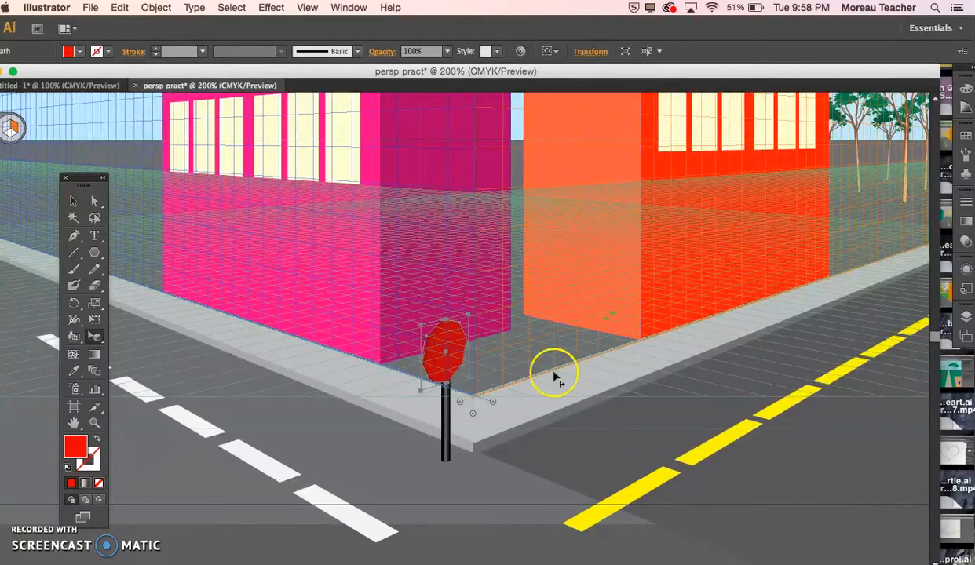
Step: Apply a second 3D Extrude & Bevel effect to the red octagon with a changed extrude depth, keeping the Off-Axis Front position
left_click(310, 7)
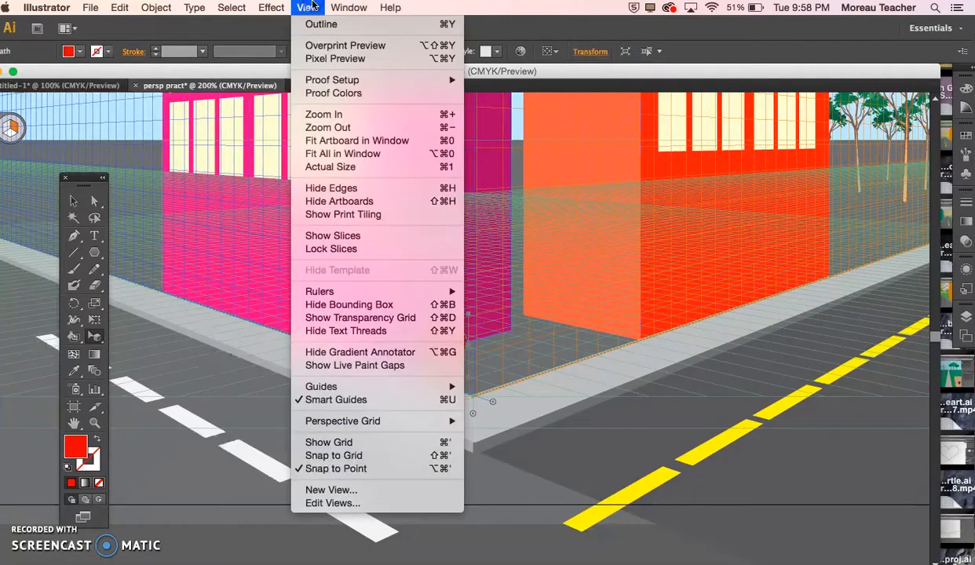
mouse_move(272, 8)
mouse_move(292, 95)
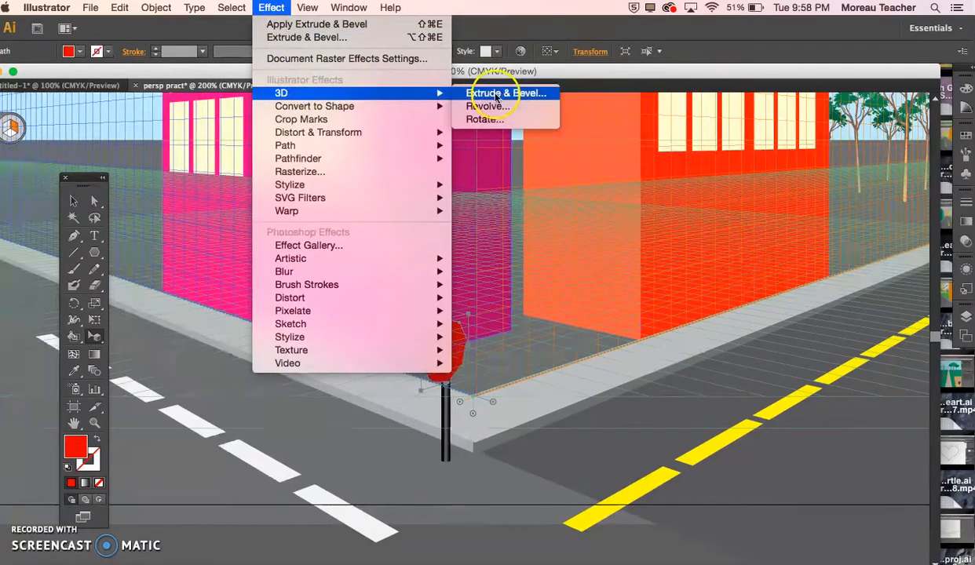
left_click(346, 37)
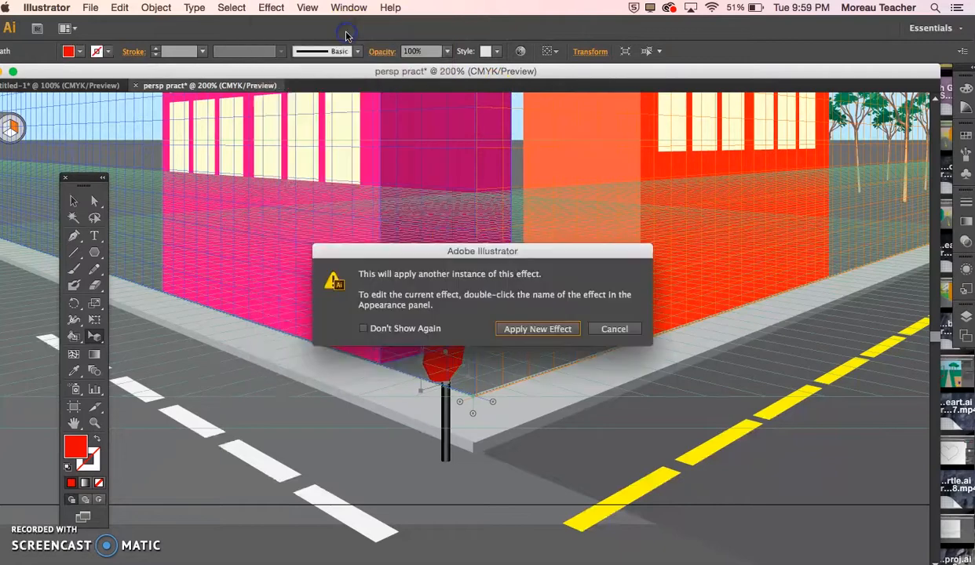
left_click(538, 329)
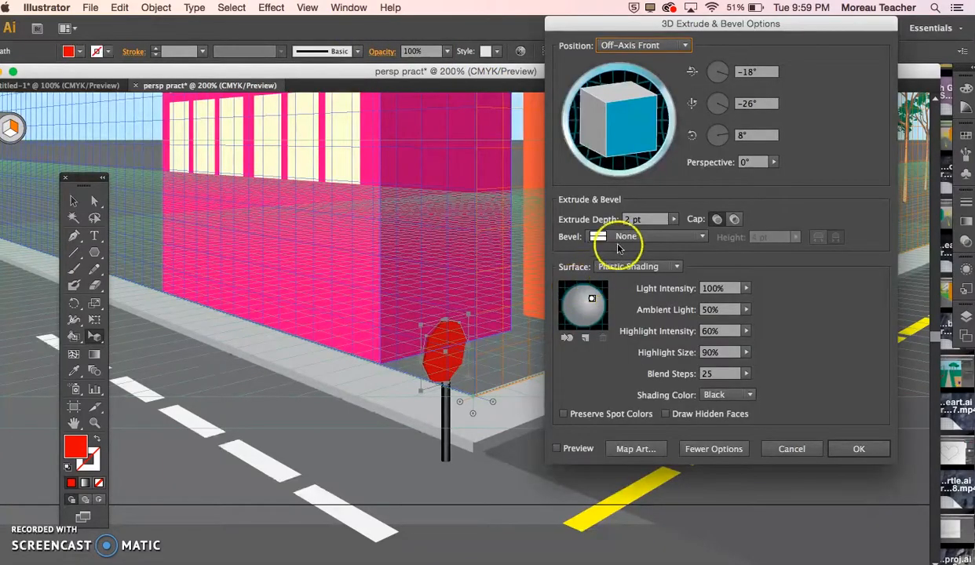
left_click(630, 223)
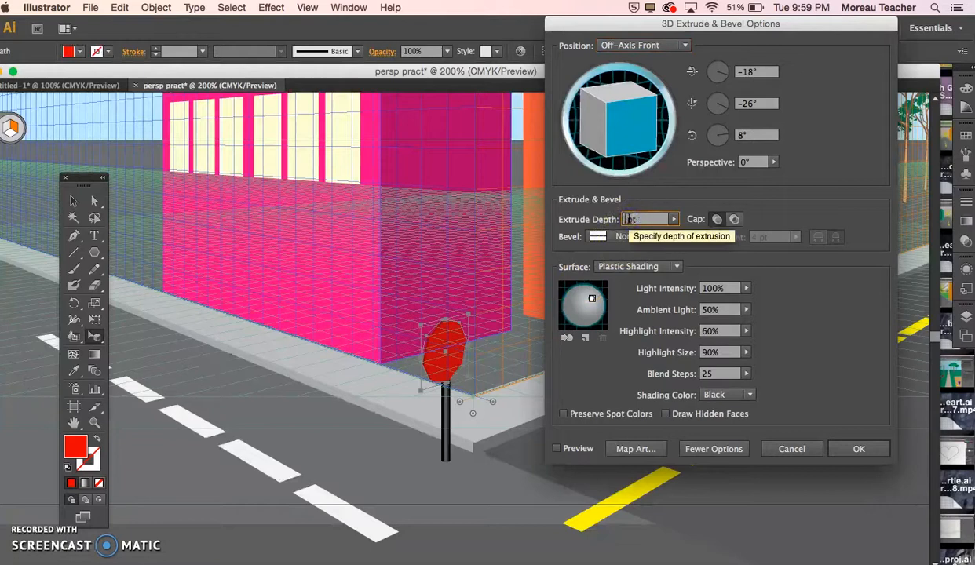
key("Return")
left_click(645, 456)
left_click(454, 341)
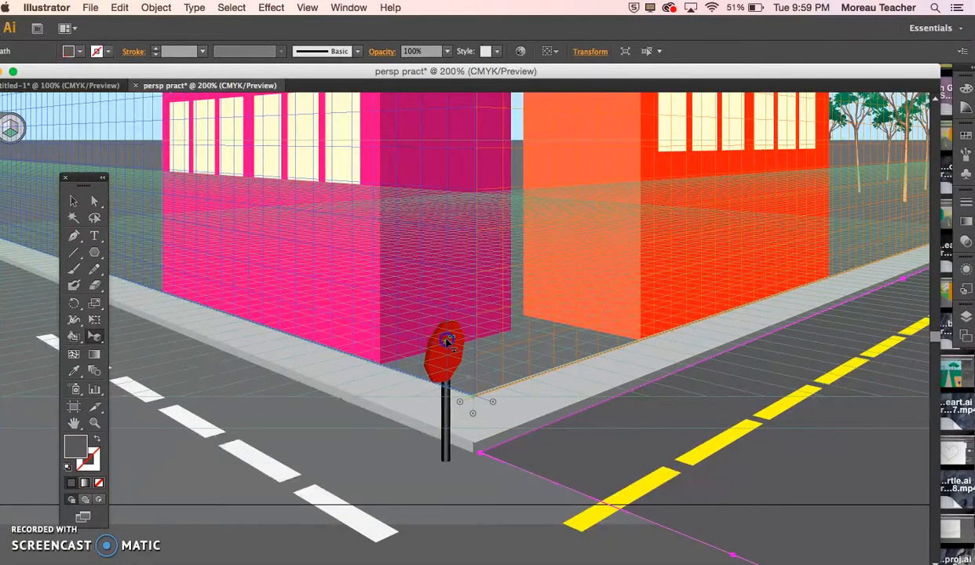
left_click(449, 342)
Step: On the trees/clouds layer, draw an open curved half-profile of a pot with the Pen tool in the empty area beside the artboard
left_click(888, 322)
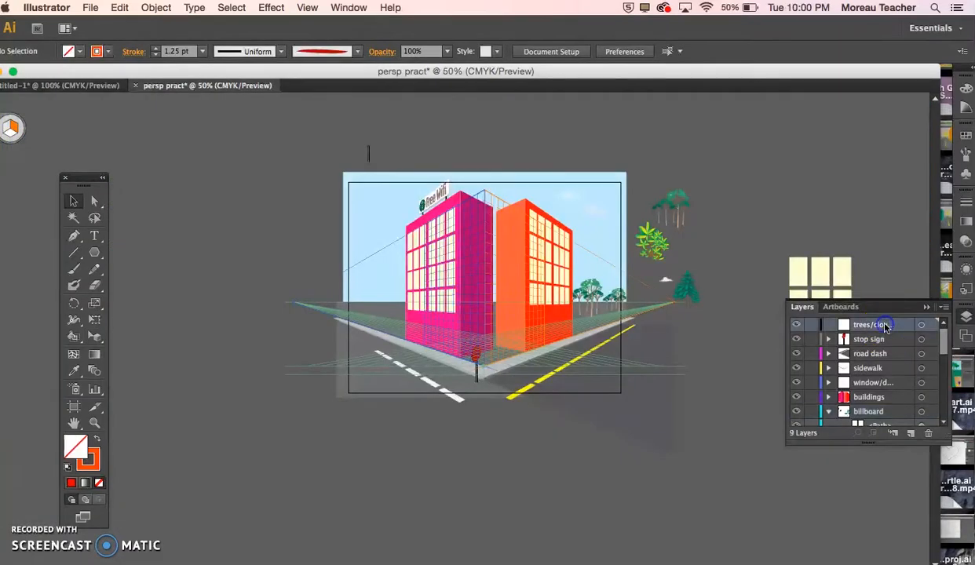
left_click(921, 325)
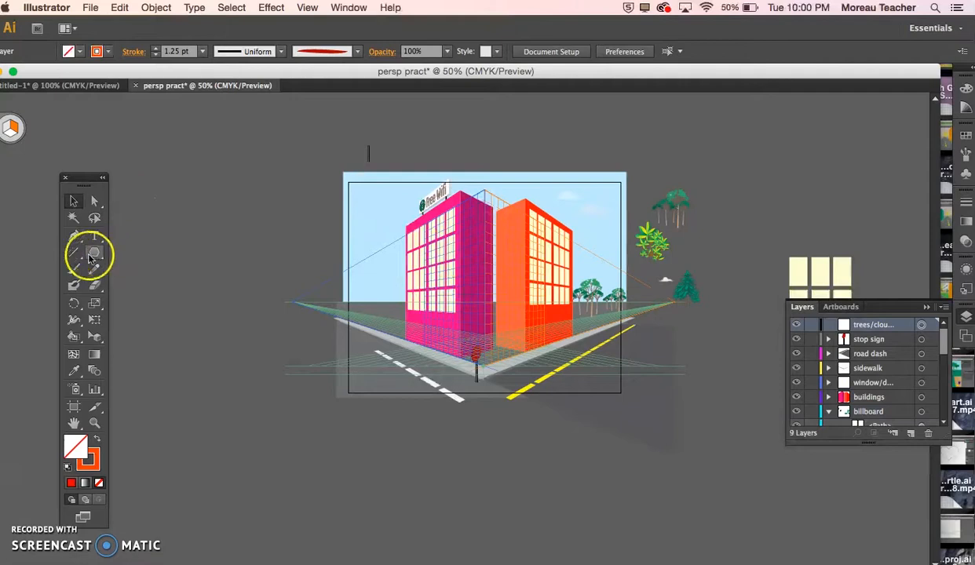
key("p")
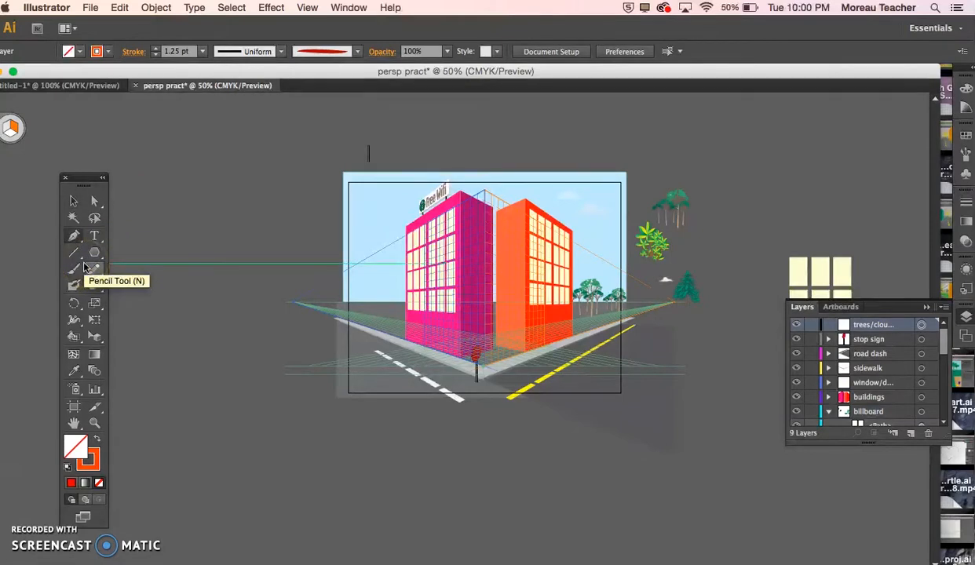
left_click(202, 172)
left_click(213, 221)
left_click_drag(213, 224, 189, 246)
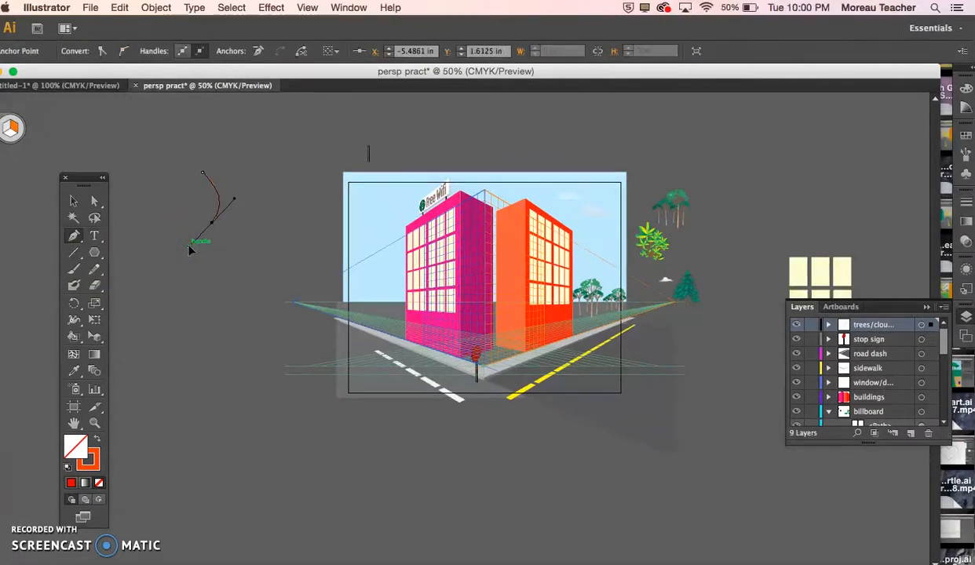
left_click(201, 233)
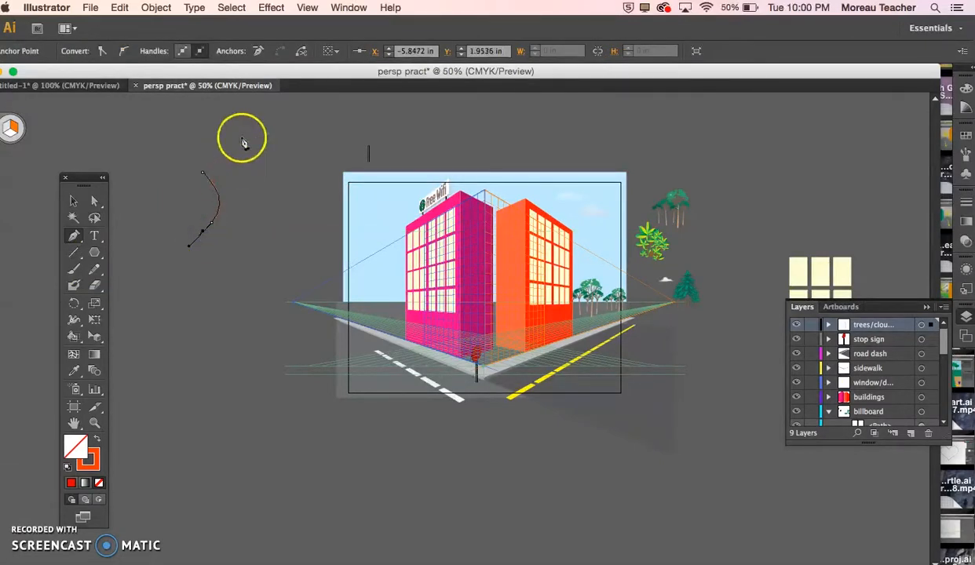
Step: Apply a 3D Revolve effect to the curved profile with the Off-Axis Front position, a 360° angle and the left edge as axis
left_click(308, 8)
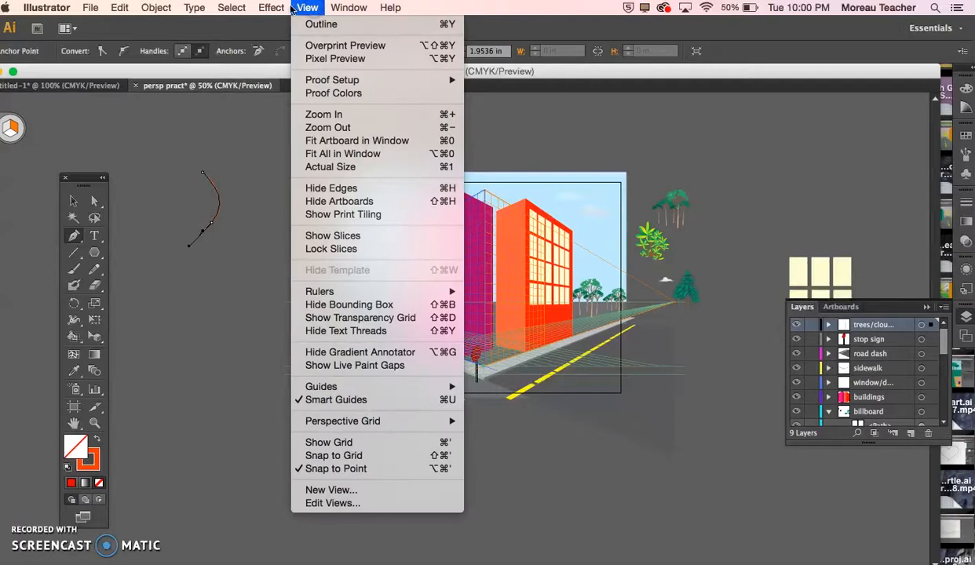
mouse_move(271, 8)
mouse_move(281, 93)
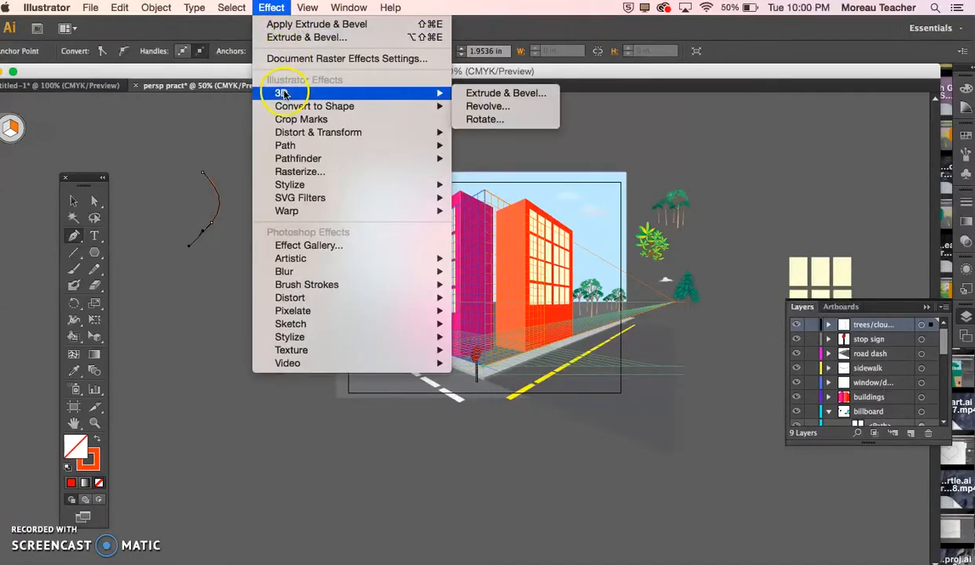
left_click(487, 106)
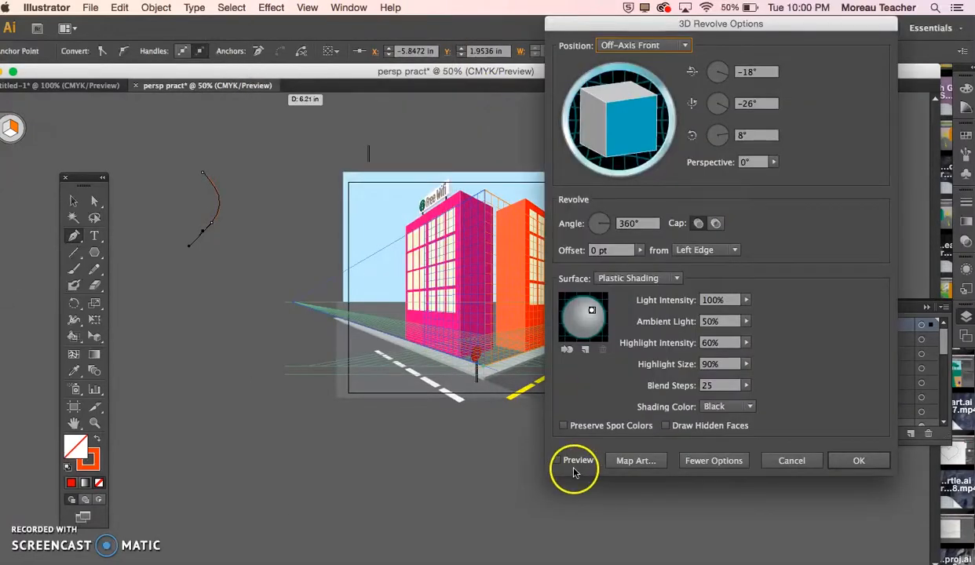
left_click(557, 462)
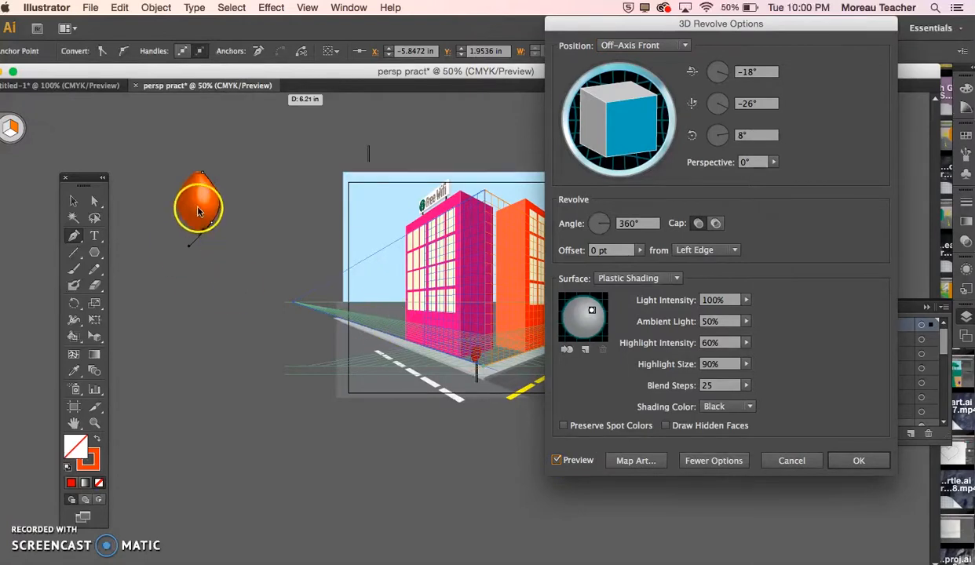
left_click(855, 461)
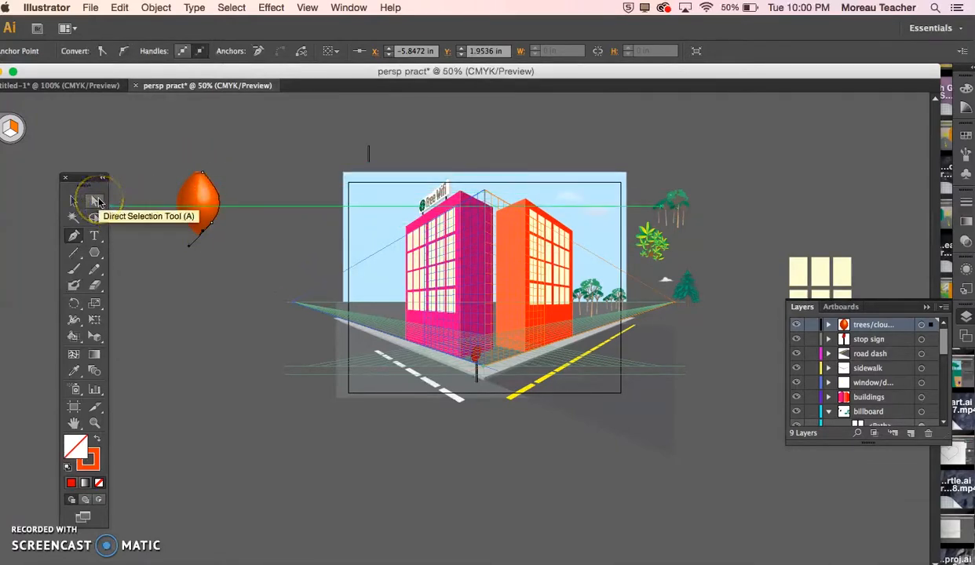
Step: Widen the revolved shape's opening by moving its upper profile anchor outward, and undo the trial move of its lower anchor
left_click(95, 202)
left_click(204, 172)
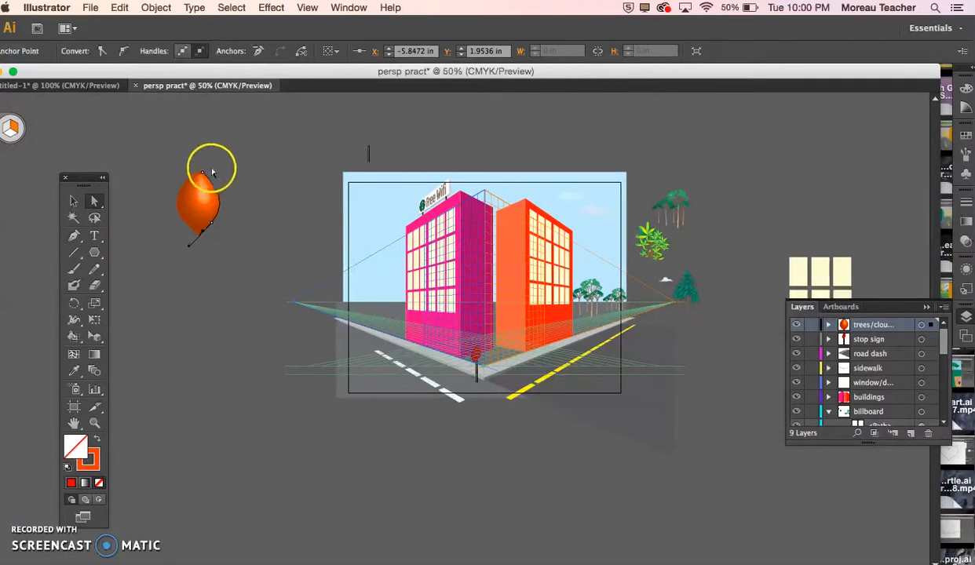
left_click_drag(205, 173, 217, 174)
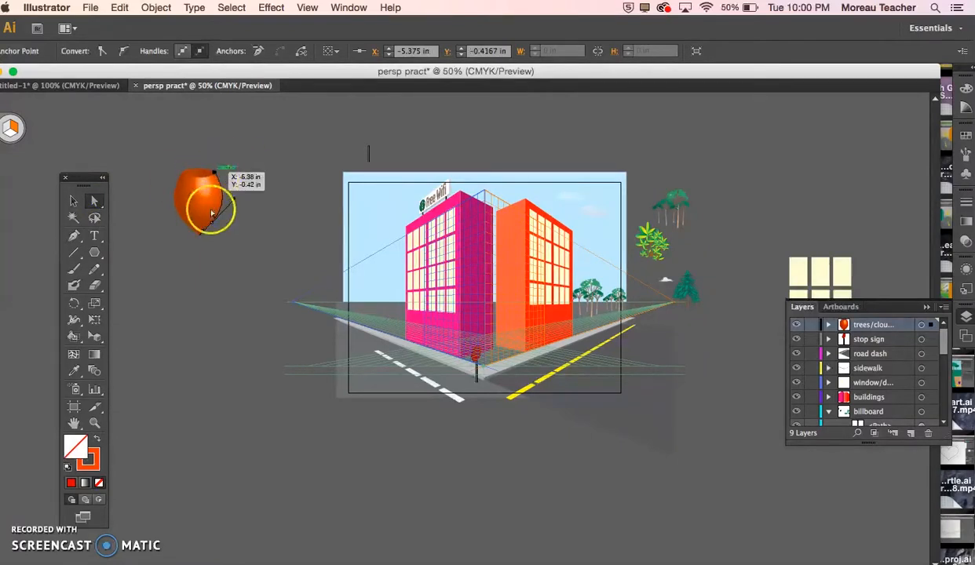
left_click_drag(201, 232, 208, 239)
key("super+z")
key("super+z")
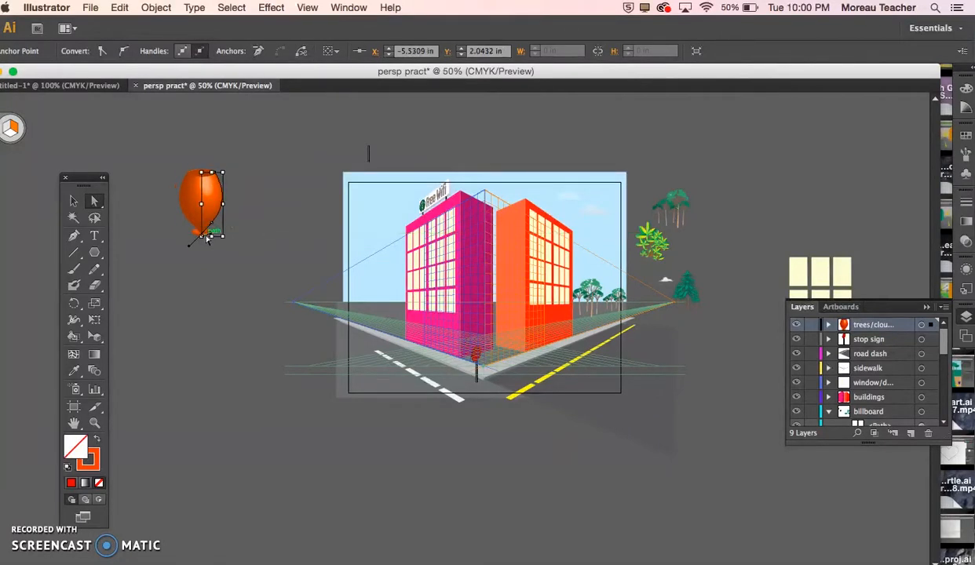
Step: Scale down the revolved pot and place two copies of it along the left sidewalk in front of the pink building
key("super+equal")
key("super+equal")
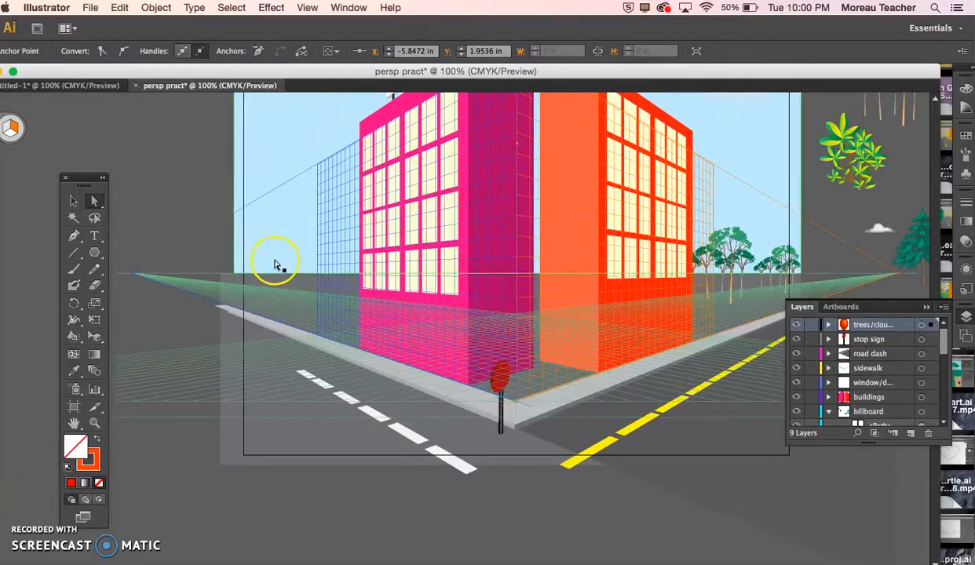
scroll(275, 260, "left", 10)
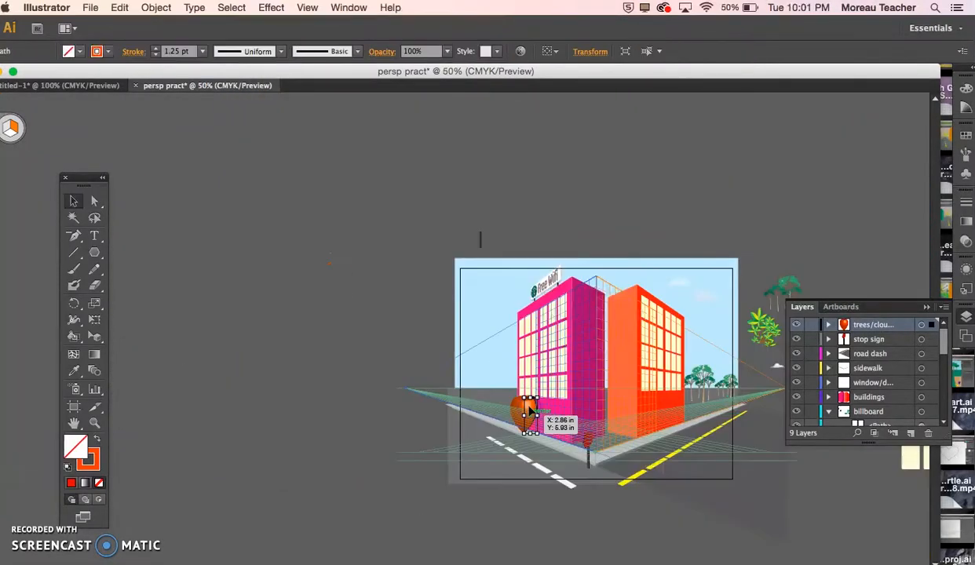
left_click_drag(530, 410, 530, 410)
key("super+equal")
key("super+equal")
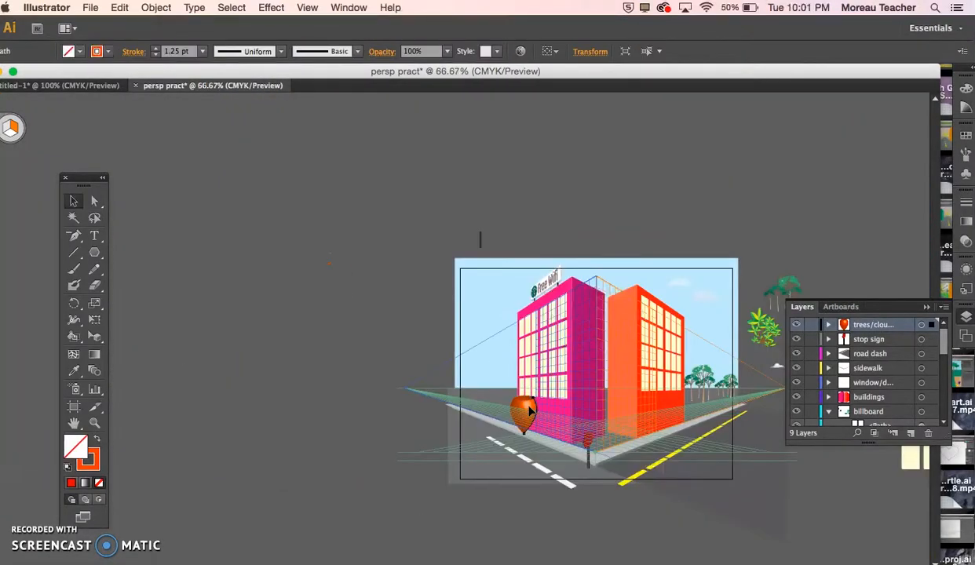
scroll(530, 410, "right", 10)
scroll(530, 410, "down", 6)
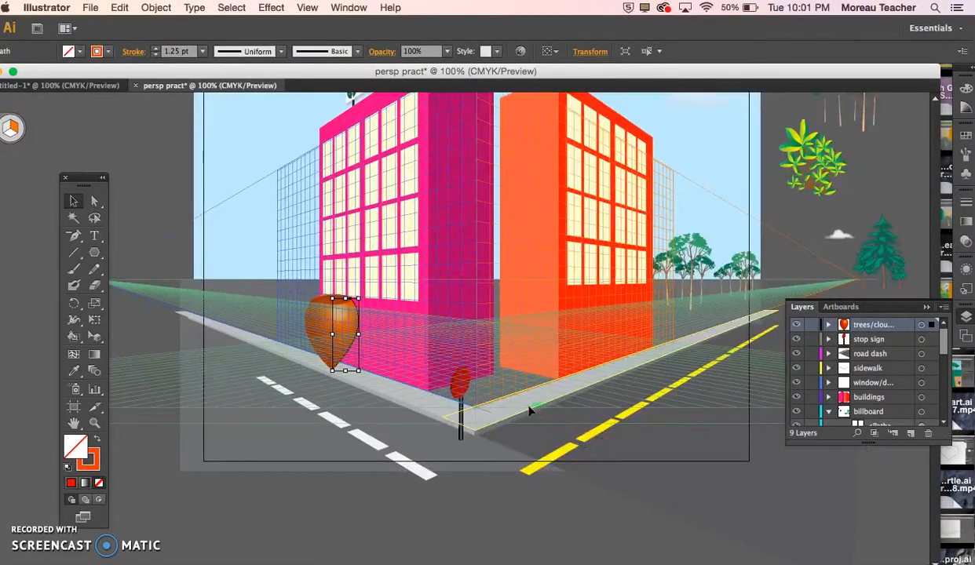
left_click_drag(358, 299, 423, 374)
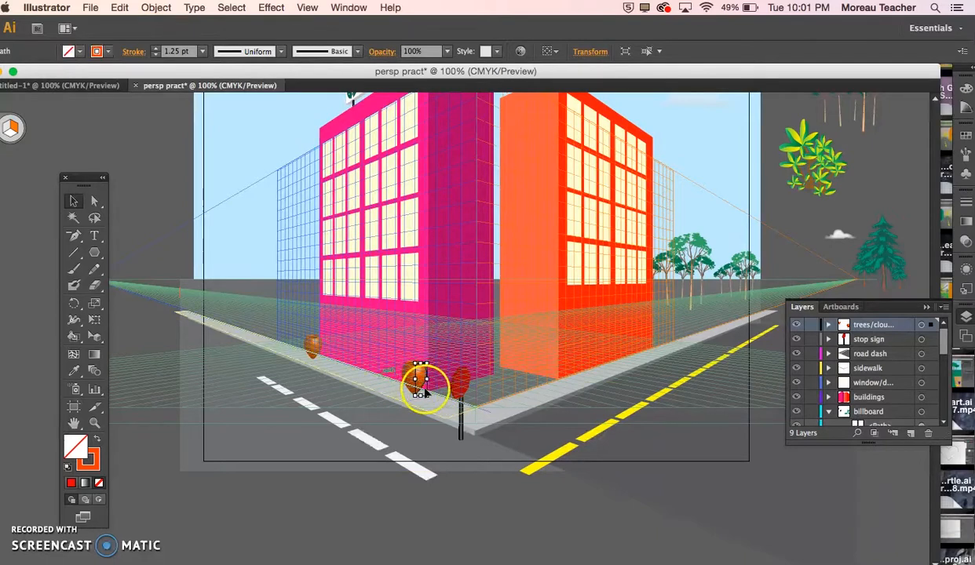
Step: Try to place a copy of the Foliage 2 plant symbol above the pot nearest the street corner
left_click(817, 173)
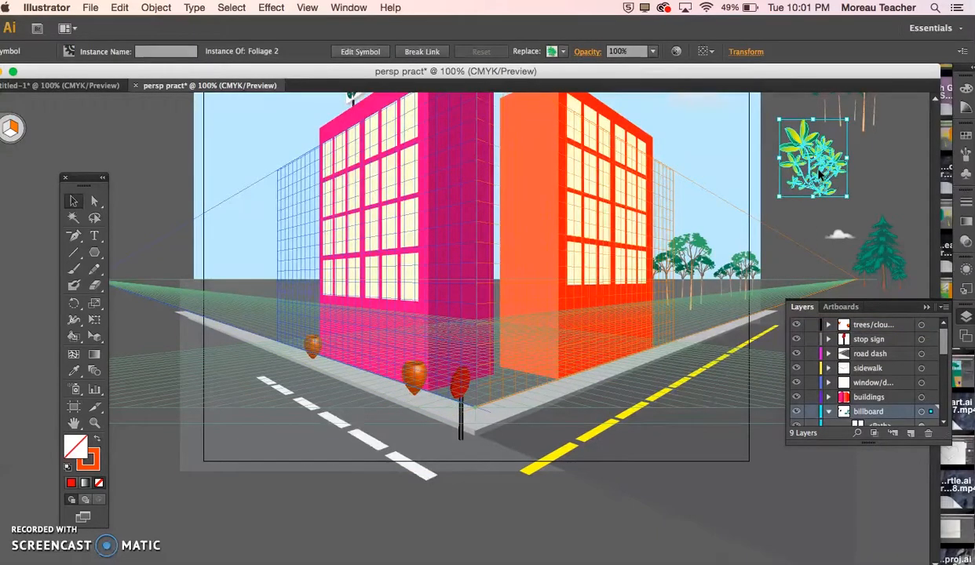
left_click_drag(821, 182, 422, 355)
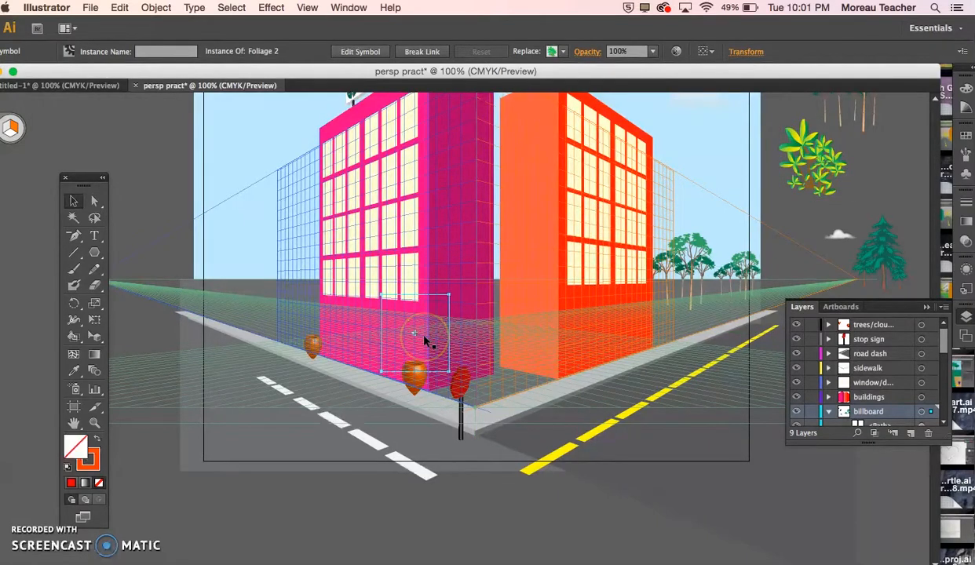
key("super+z")
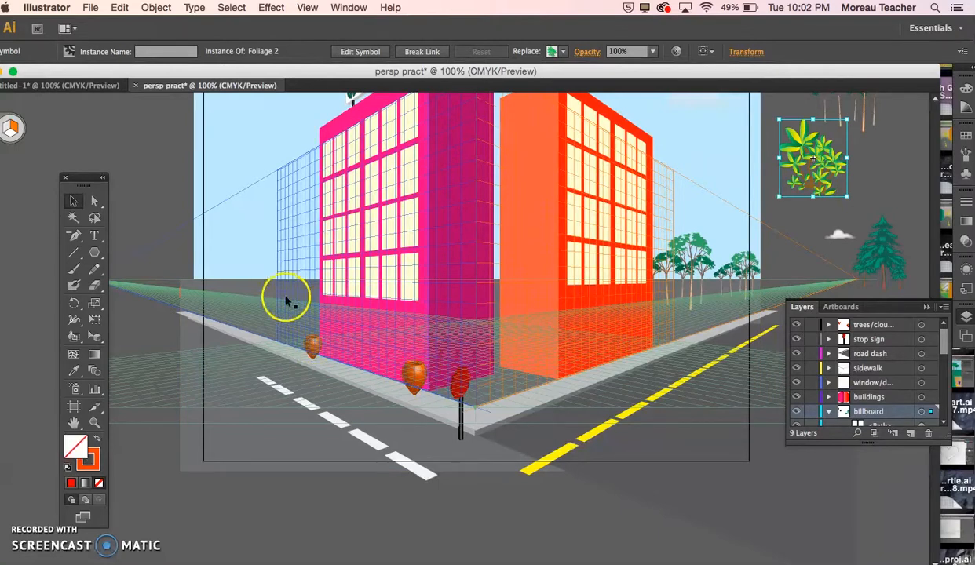
scroll(594, 314, "up", 3)
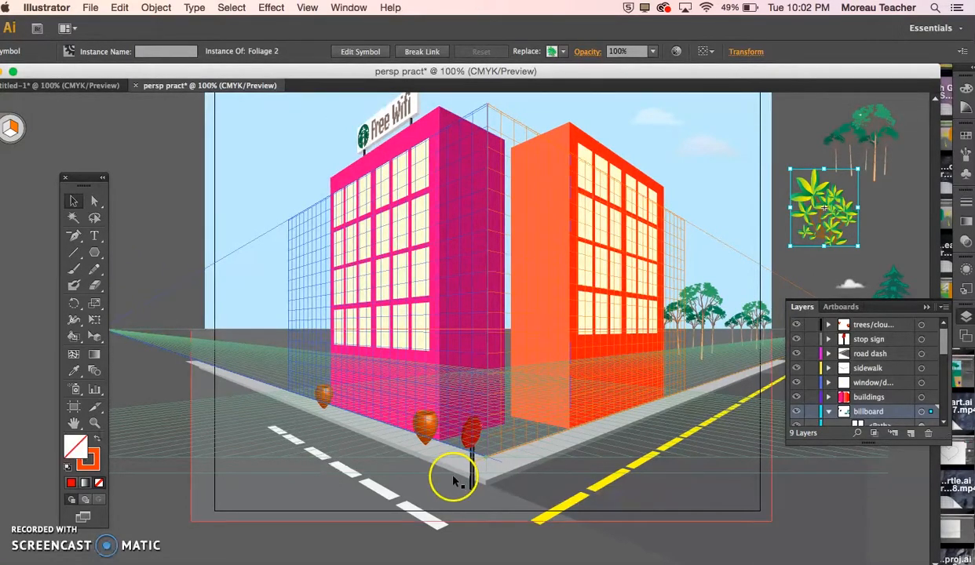
left_click(479, 433)
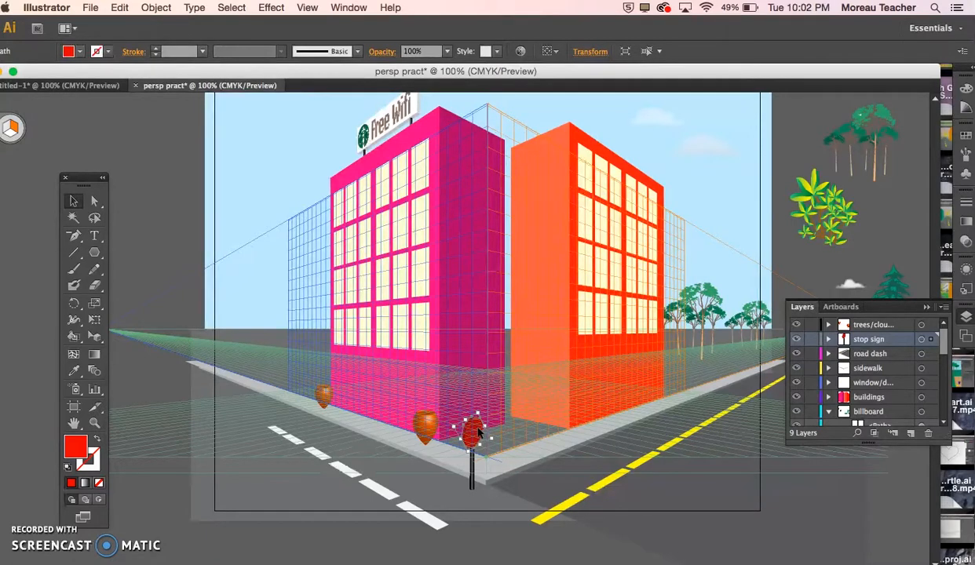
left_click_drag(388, 106, 383, 137)
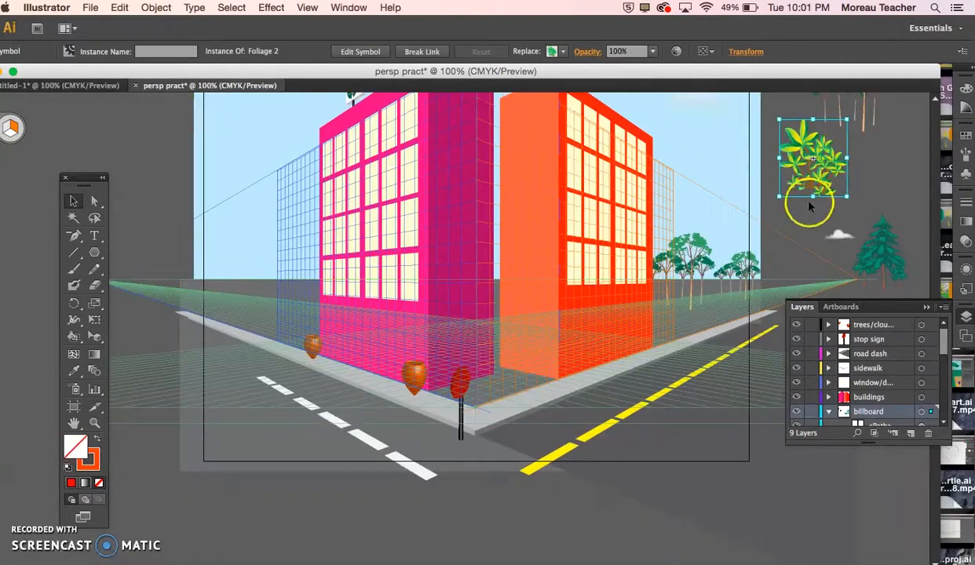
left_click_drag(806, 206, 819, 186)
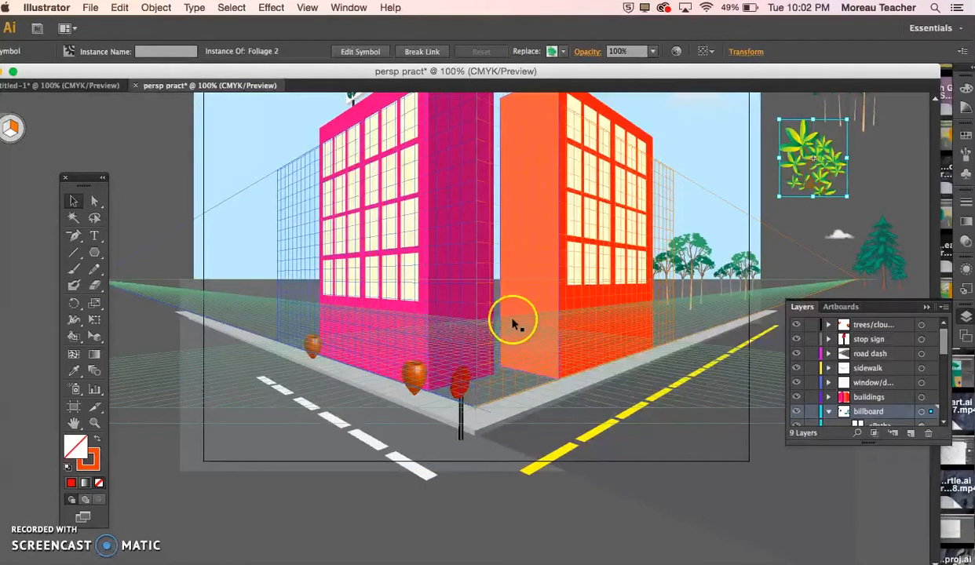
scroll(593, 312, "up", 3)
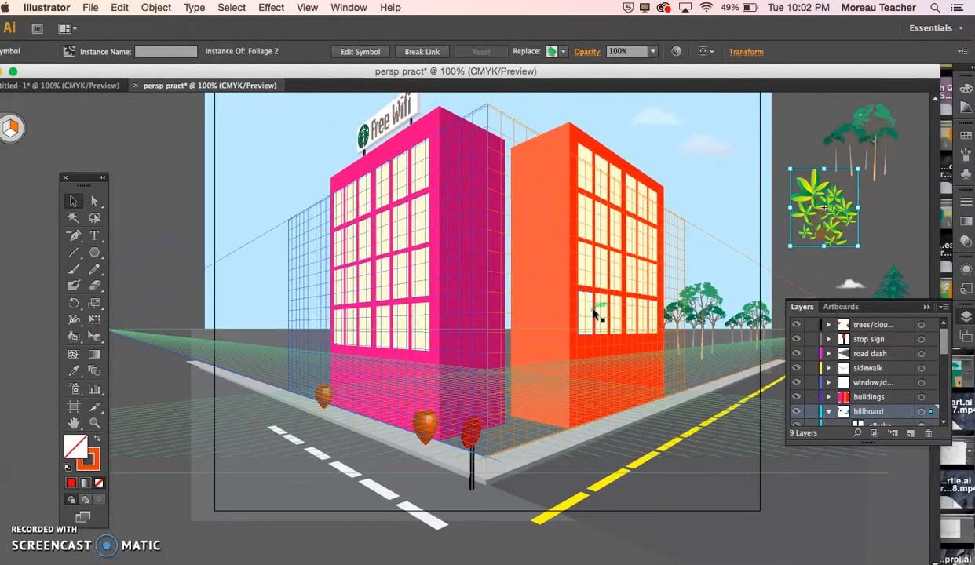
left_click(473, 431)
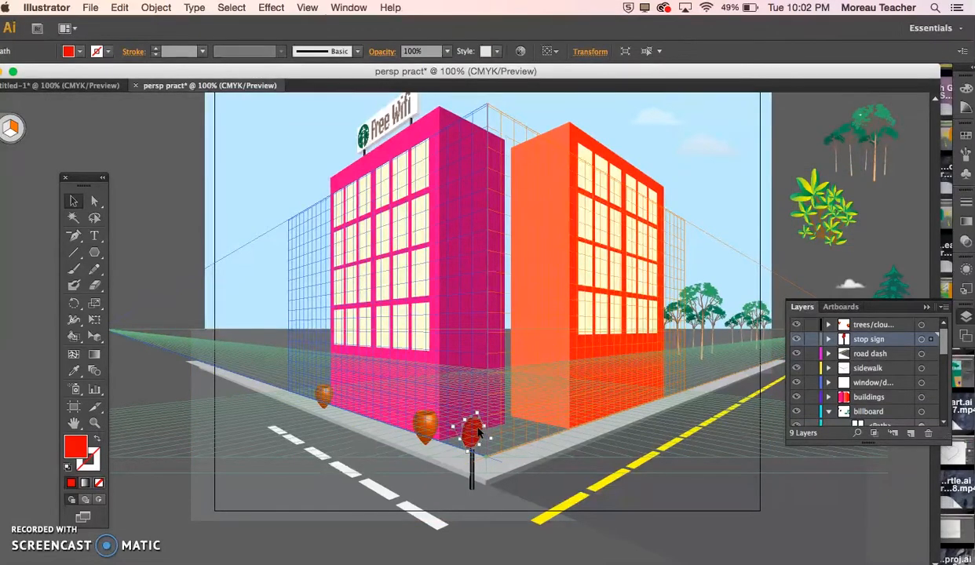